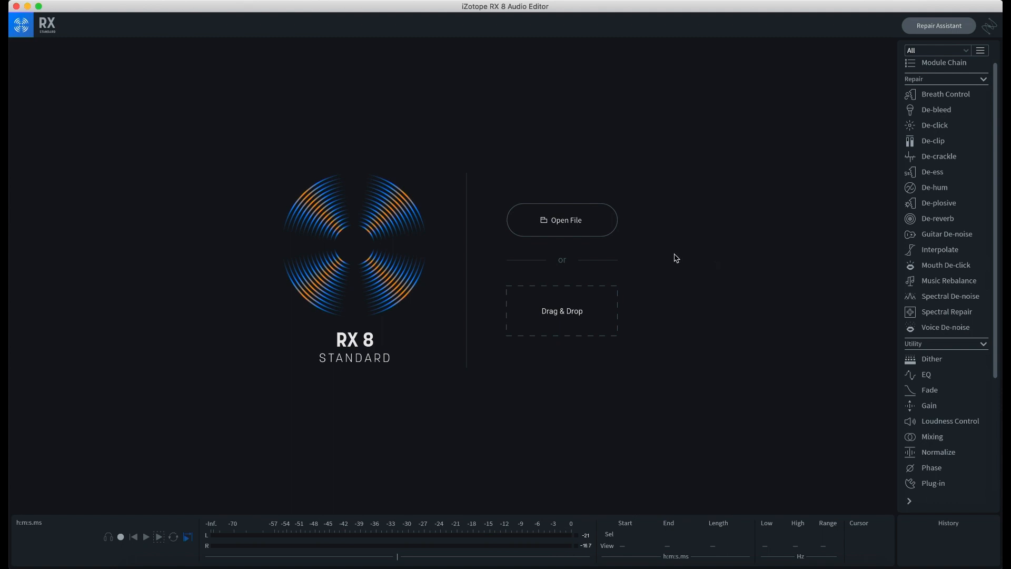
Open Track 1_001.wav from the Raw Audio folder in RX 8
key("super+Tab")
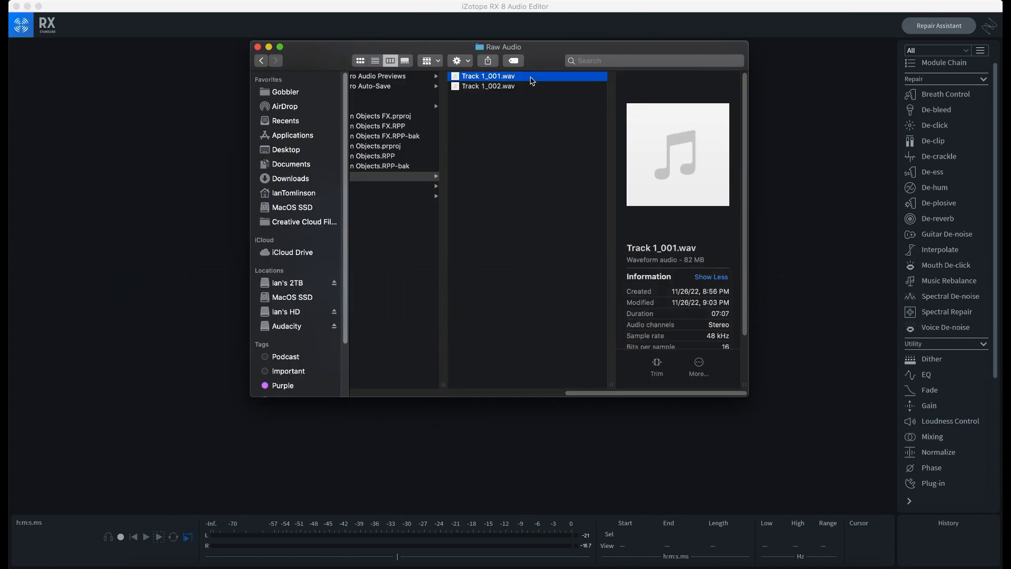
key("super+Tab")
left_click_drag(530, 78, 575, 340)
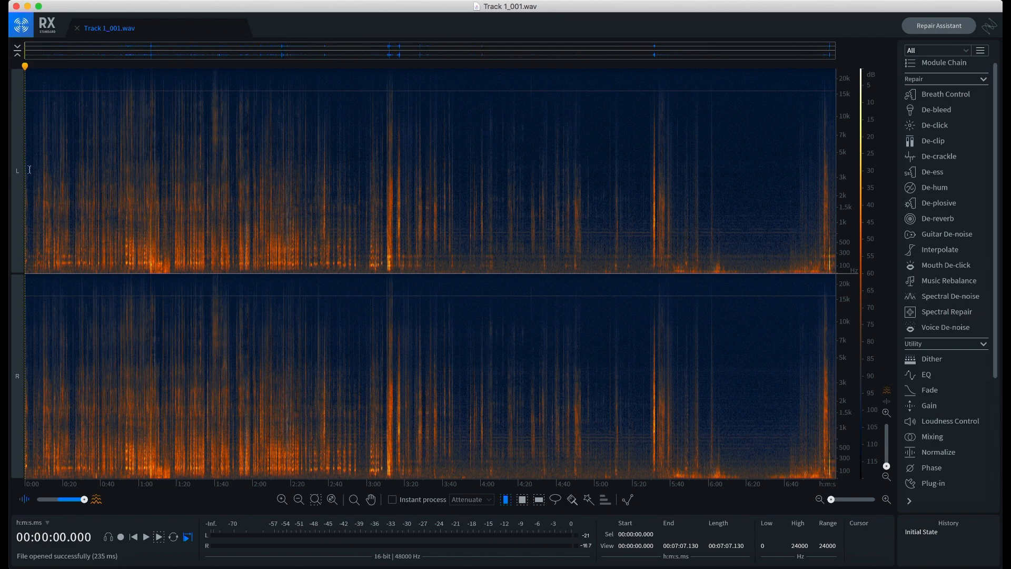
Activate the left channel alone, the right channel alone and both channels together by placing the playhead, and audition the recording
left_click(81, 169)
left_click(84, 112)
left_click(71, 76)
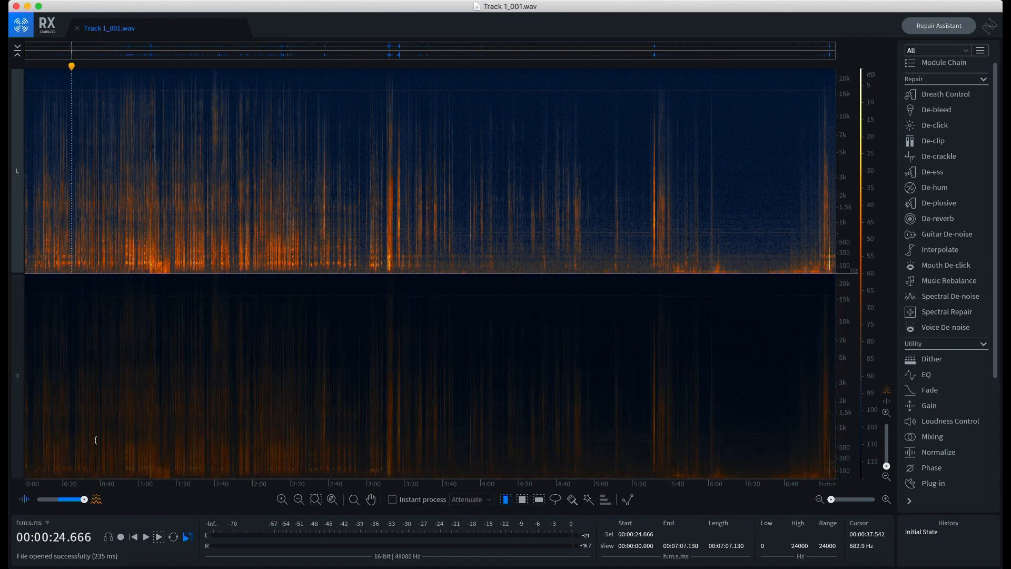
left_click(90, 456)
left_click(89, 462)
left_click(154, 337)
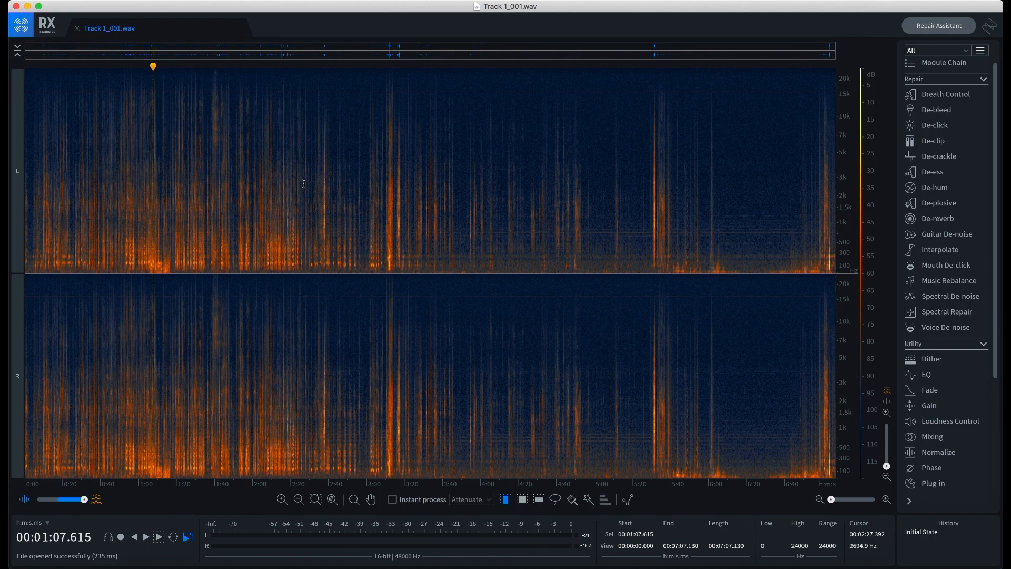
key("space")
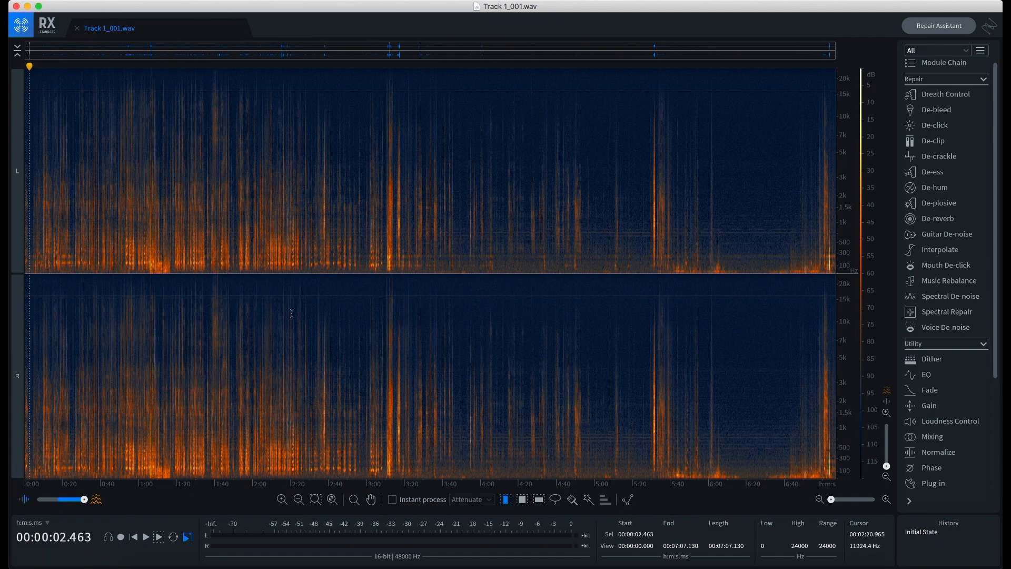
Compare the waveform-only view and a waveform/spectrogram blend, and return to the full spectrogram
left_click_drag(84, 500, 32, 503)
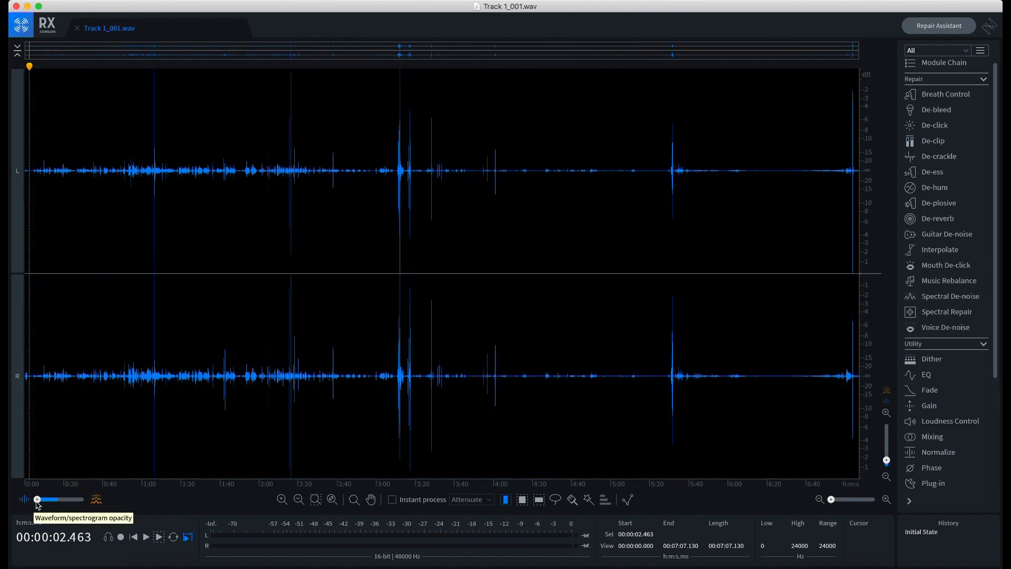
left_click_drag(34, 503, 64, 501)
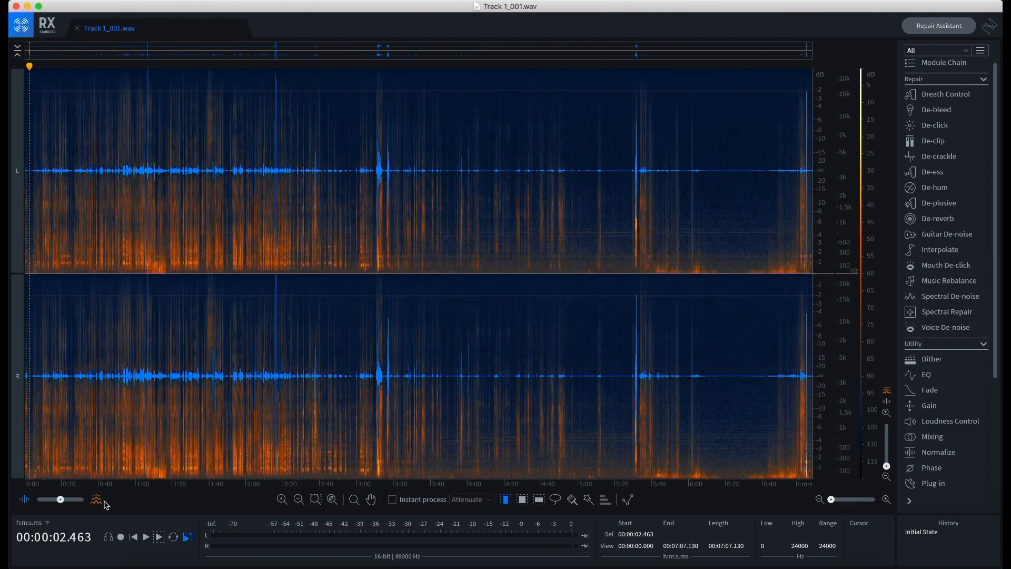
left_click(100, 501)
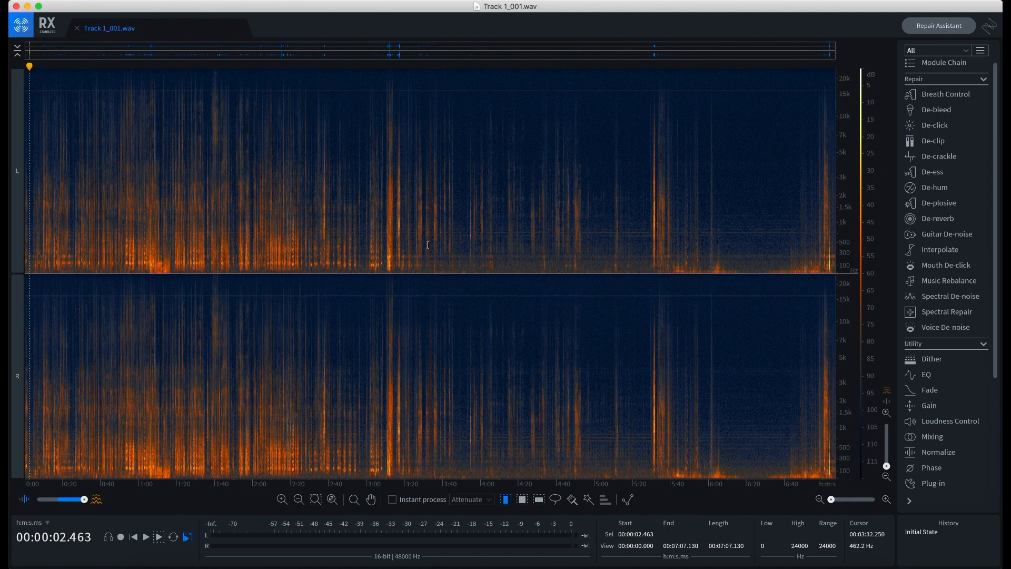
Listen to short passages near the start of the recording, from about 0:09, 0:16 and 0:19
left_click(43, 71)
key("space")
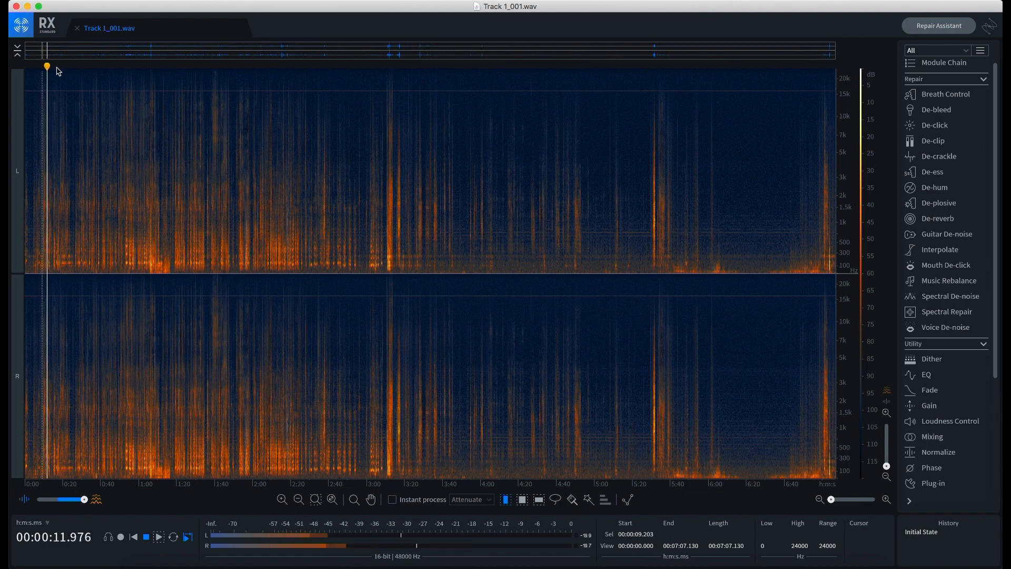
key("space")
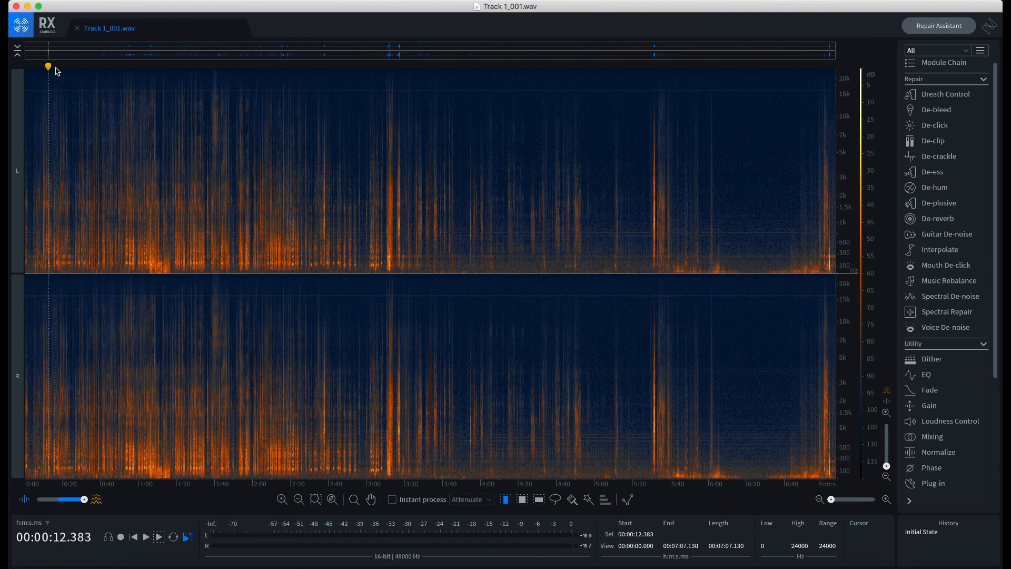
left_click(56, 69)
key("space")
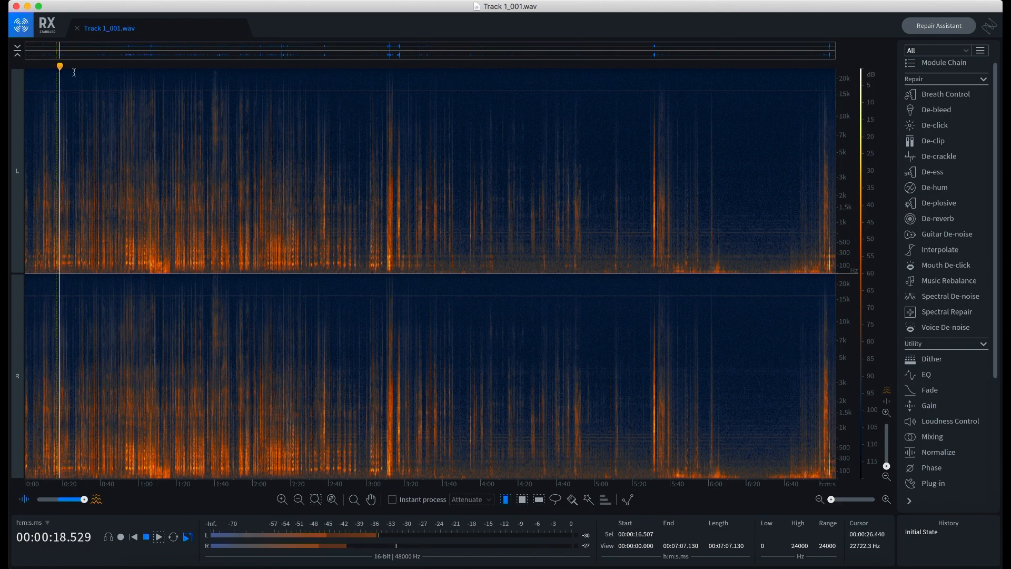
key("space")
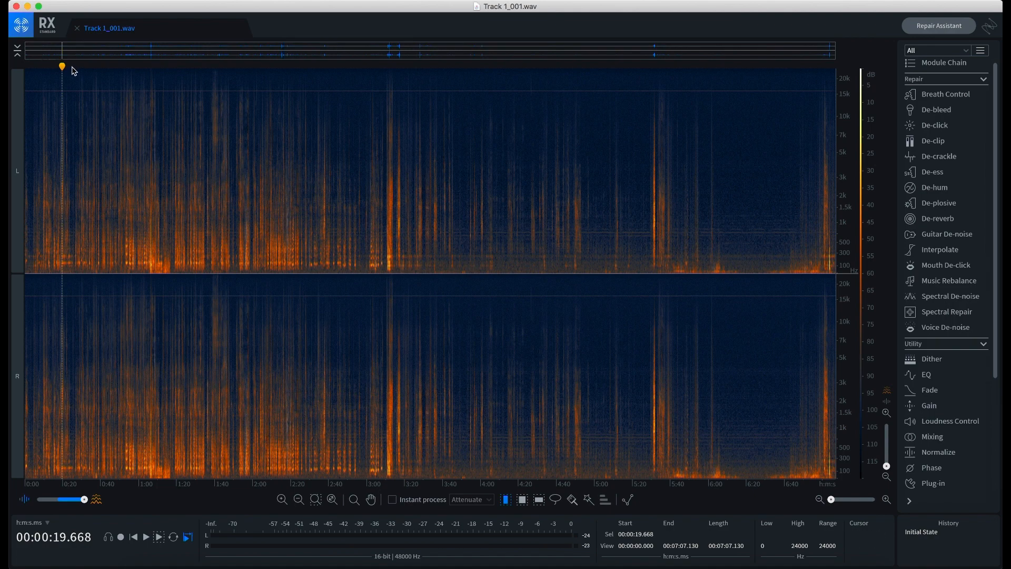
key("space")
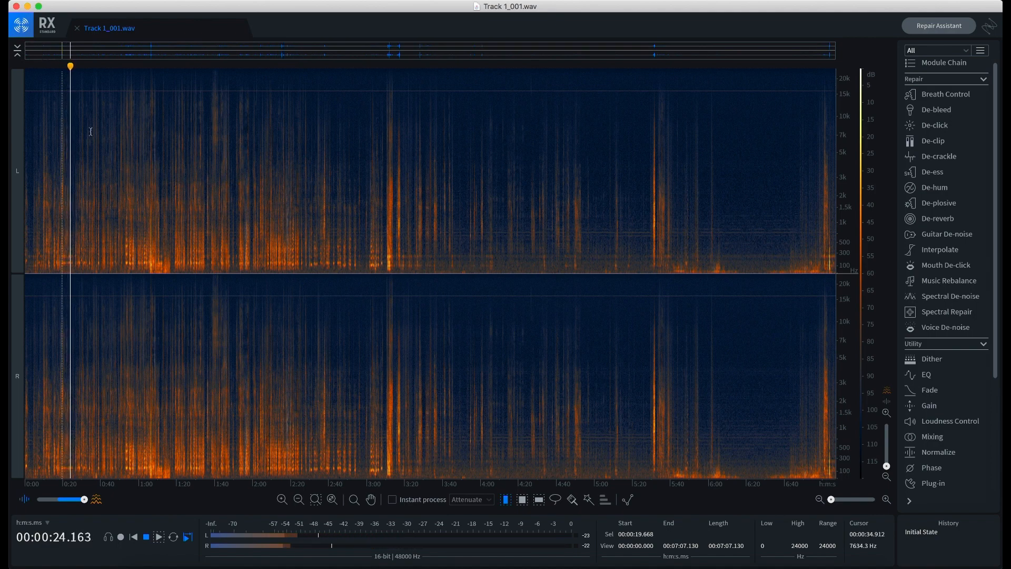
key("space")
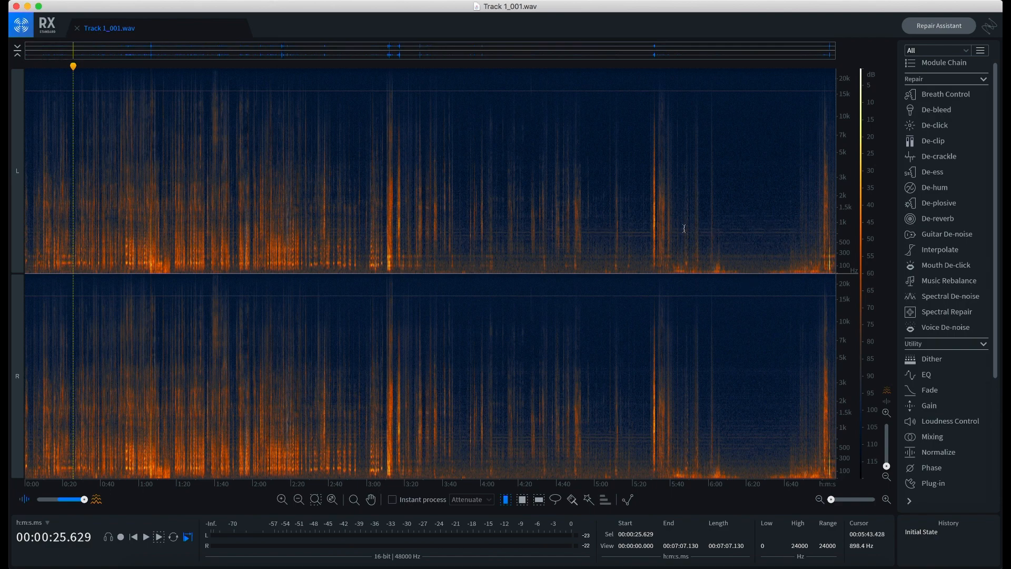
Listen to the quiet passage near the end of the recording, starting at about 6:20
left_click(748, 96)
key("space")
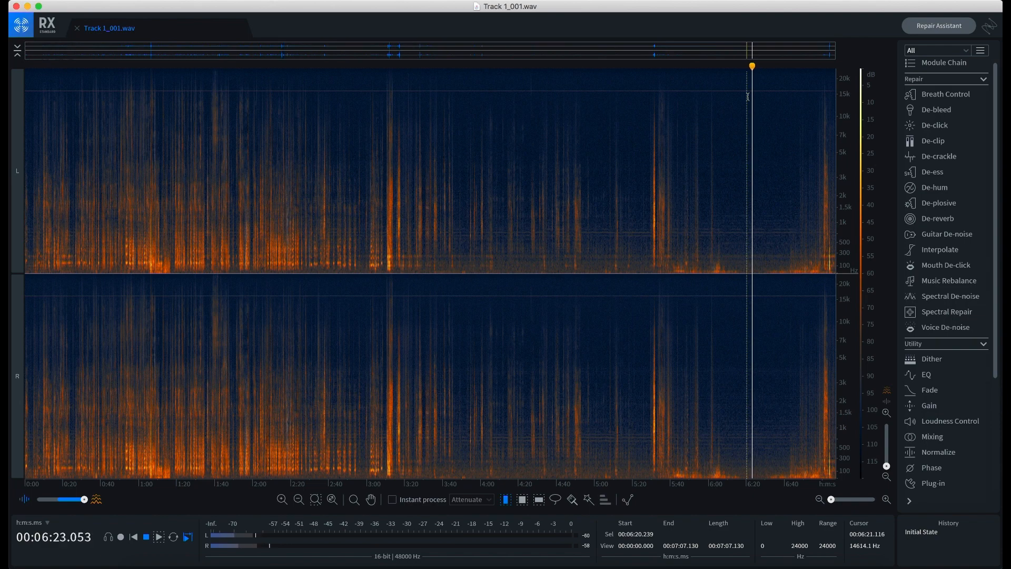
key("space")
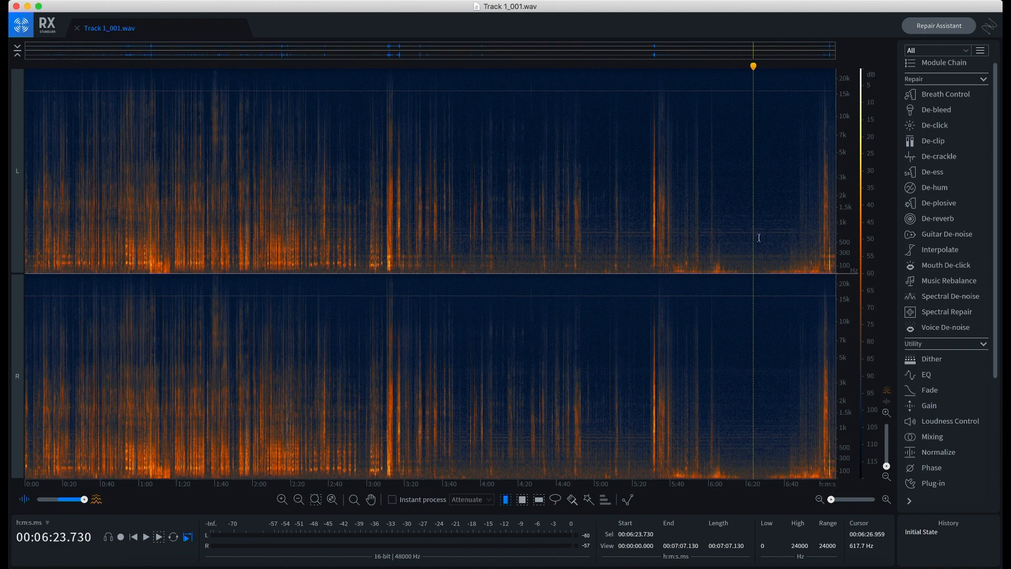
key("space")
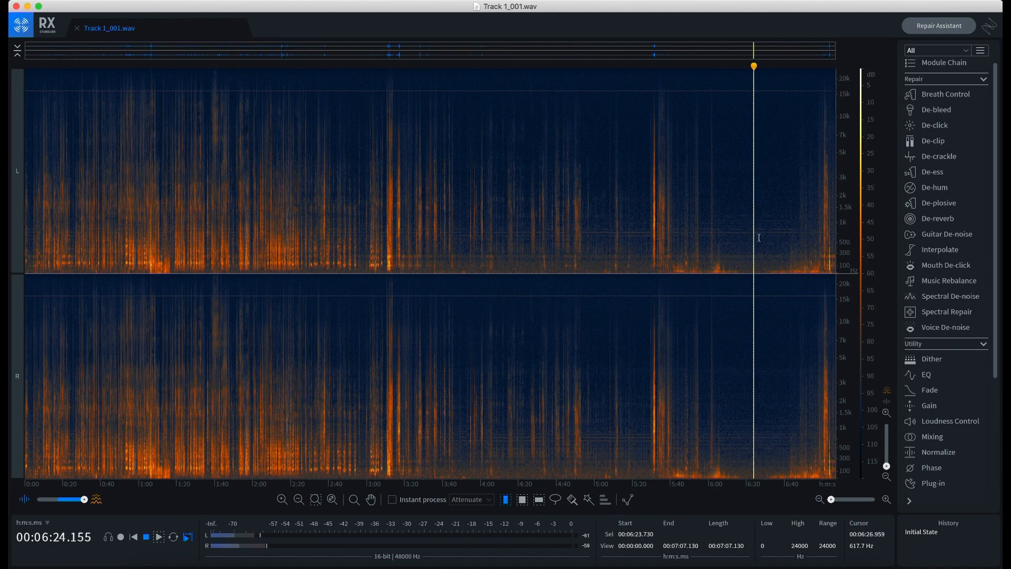
key("space")
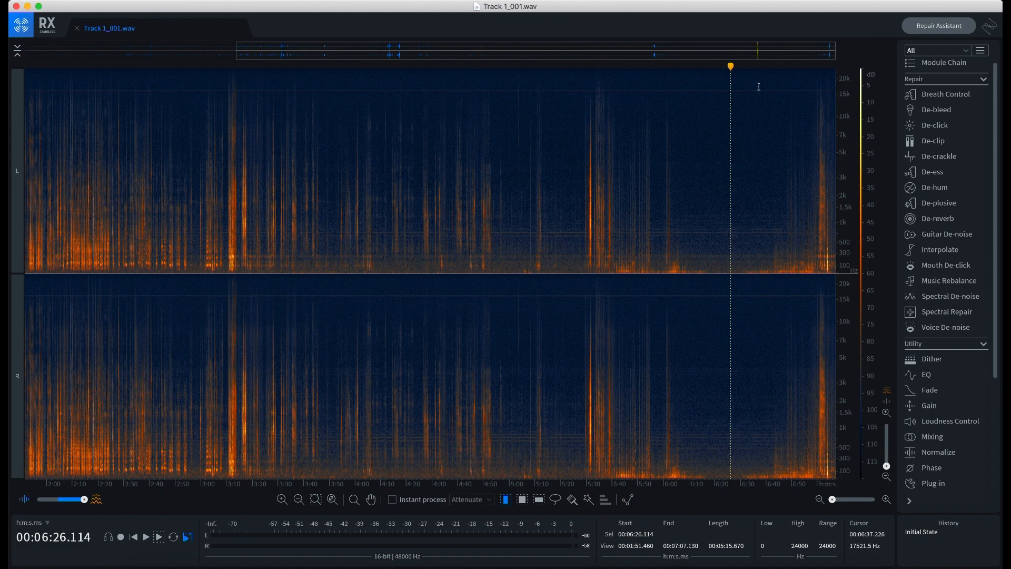
Select the constant tone around 16 kHz, about 15929 to 16055 Hz, across the whole recording
left_click_drag(887, 466, 888, 463)
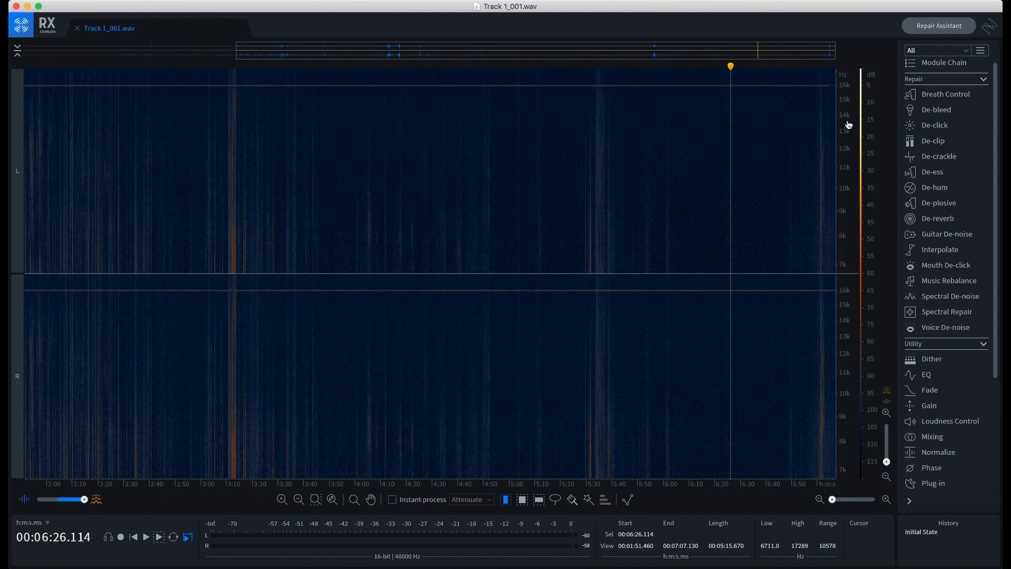
left_click_drag(848, 109, 849, 174)
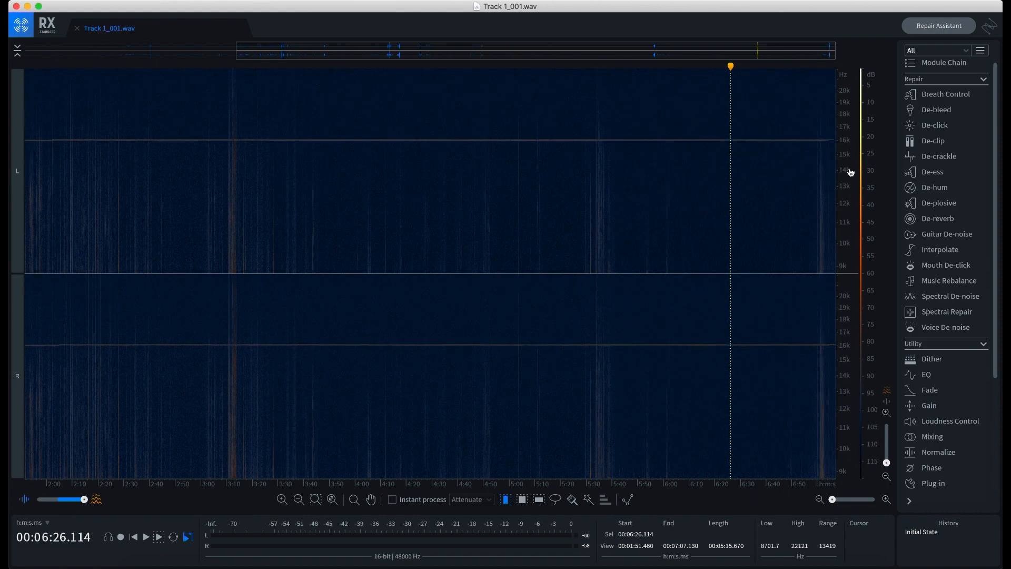
left_click(887, 413)
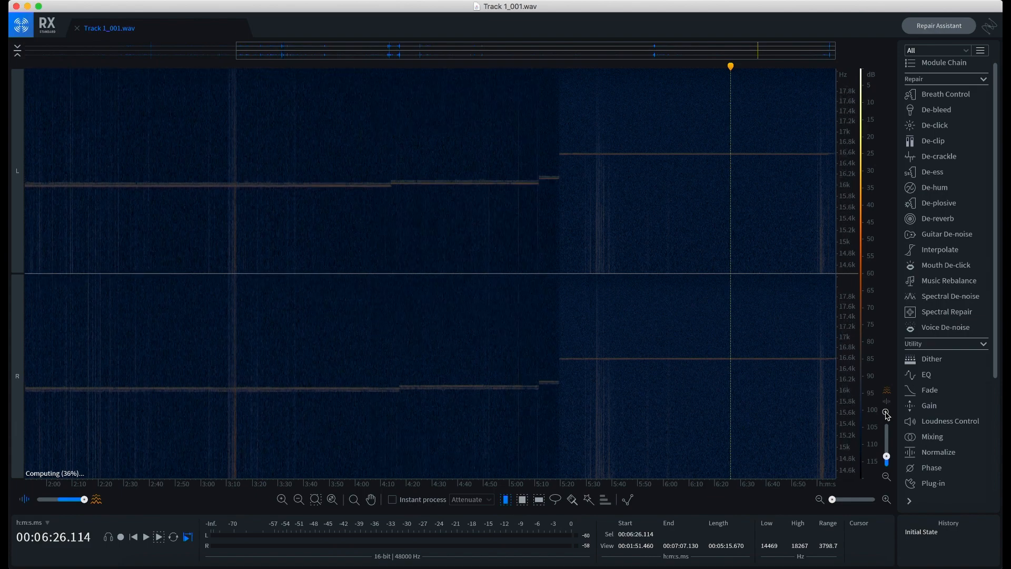
left_click(887, 413)
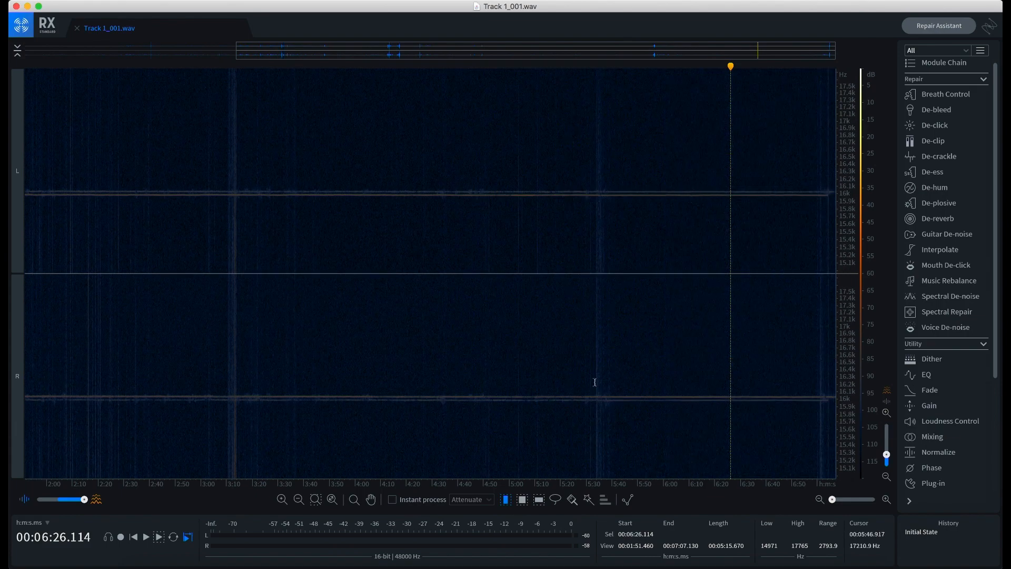
left_click(539, 500)
left_click_drag(582, 188, 582, 198)
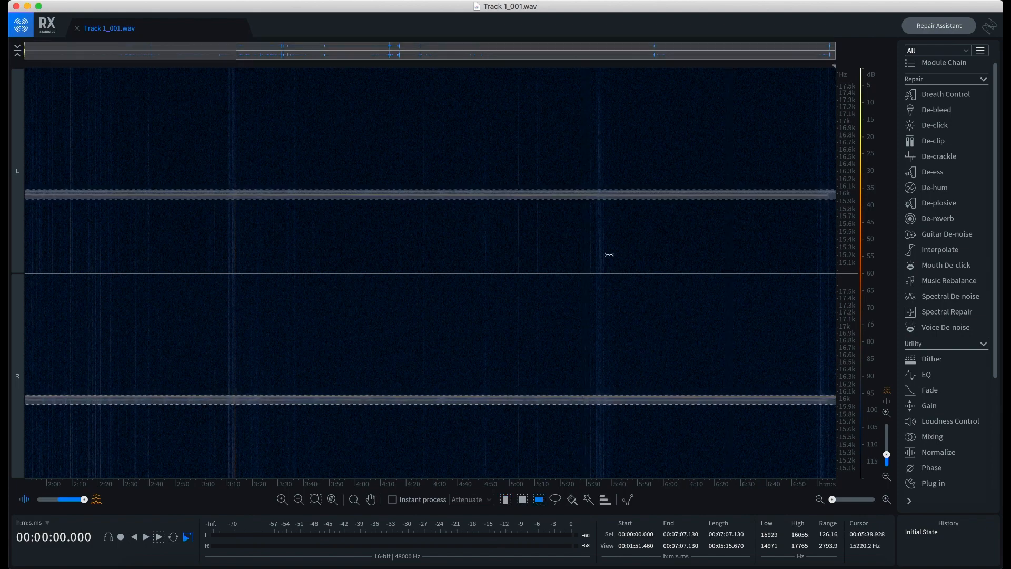
Try an 8-second time selection at about 5:41 and several time-frequency box selections around the 16 kHz tone
left_click(505, 500)
left_click_drag(617, 232, 638, 226)
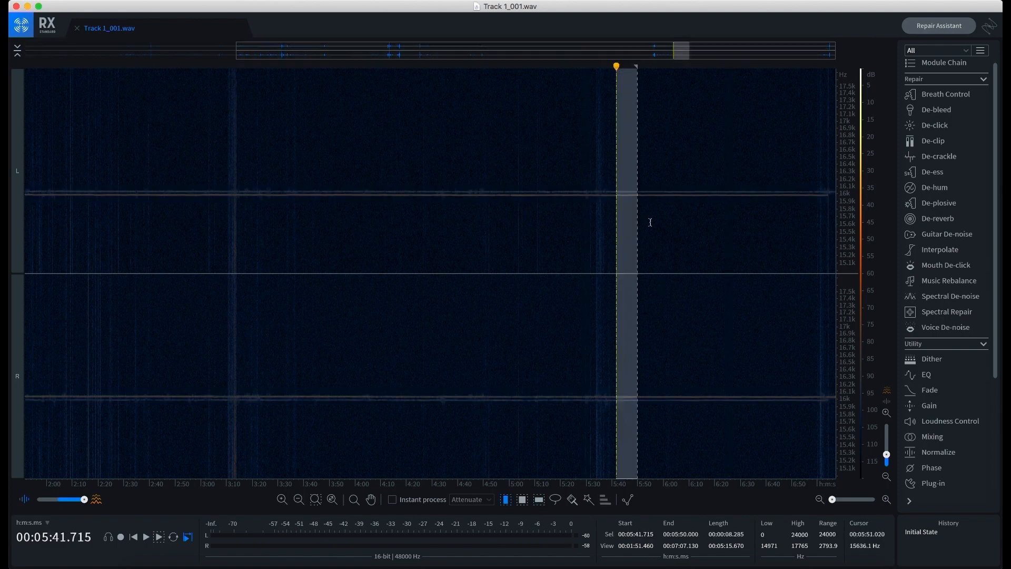
left_click(522, 500)
left_click_drag(556, 186, 587, 197)
left_click_drag(631, 171, 664, 207)
left_click_drag(705, 170, 605, 197)
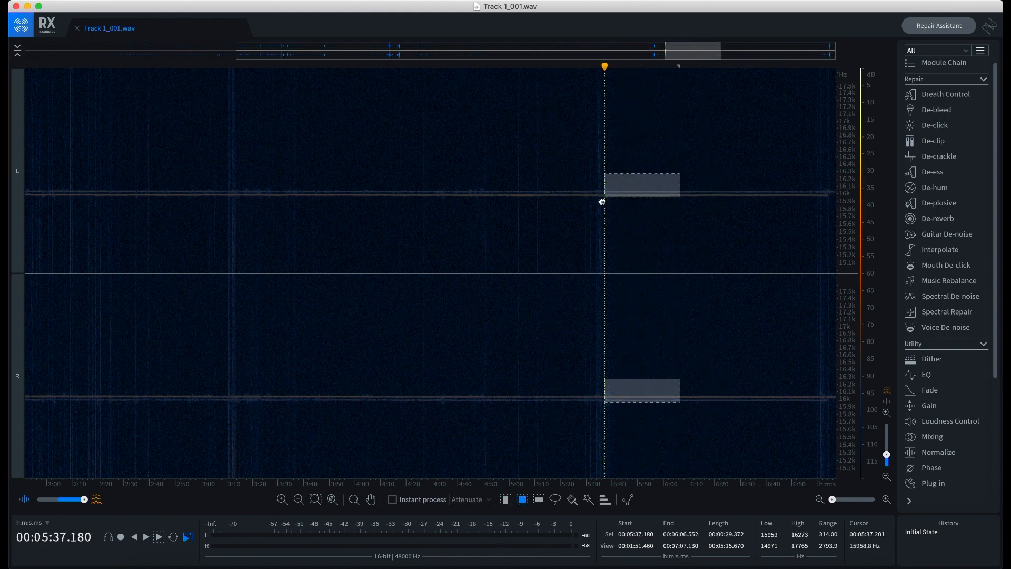
left_click_drag(547, 185, 522, 224)
Frequency-select the 16 kHz tone, about 15951 to 16063 Hz, across the whole file and attenuate it in two passes with instant processing
left_click(539, 501)
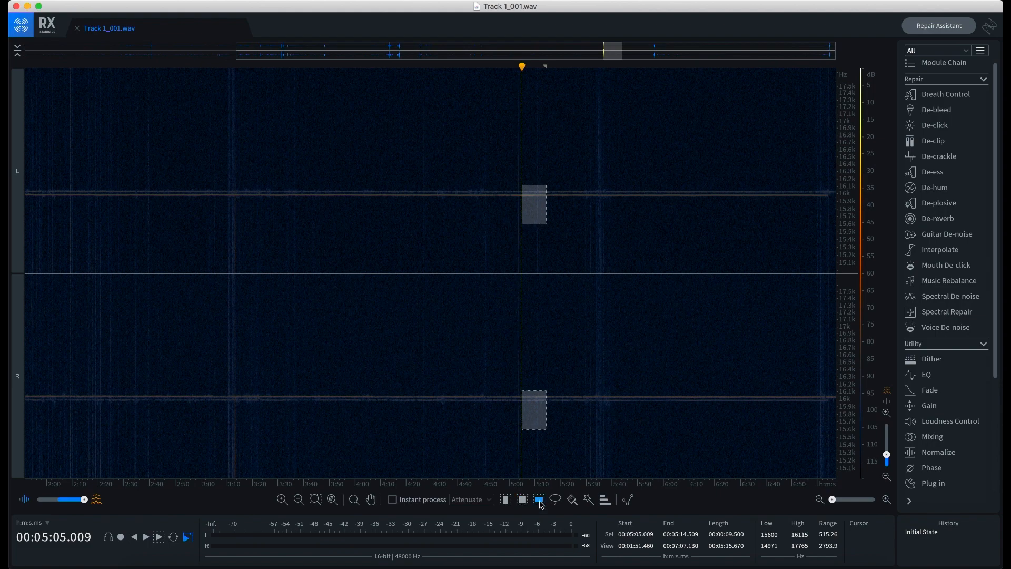
left_click_drag(644, 191, 644, 198)
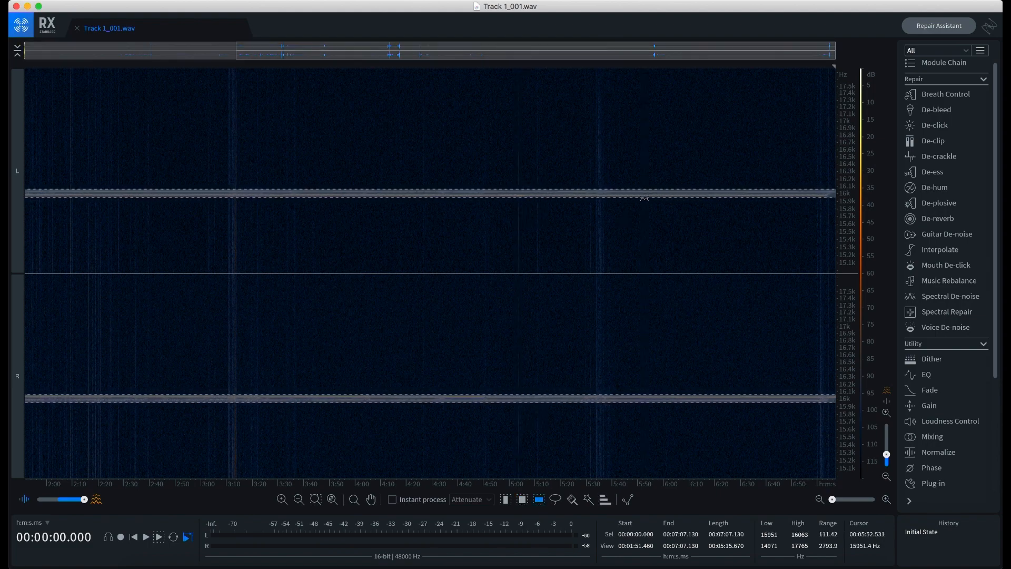
left_click(407, 503)
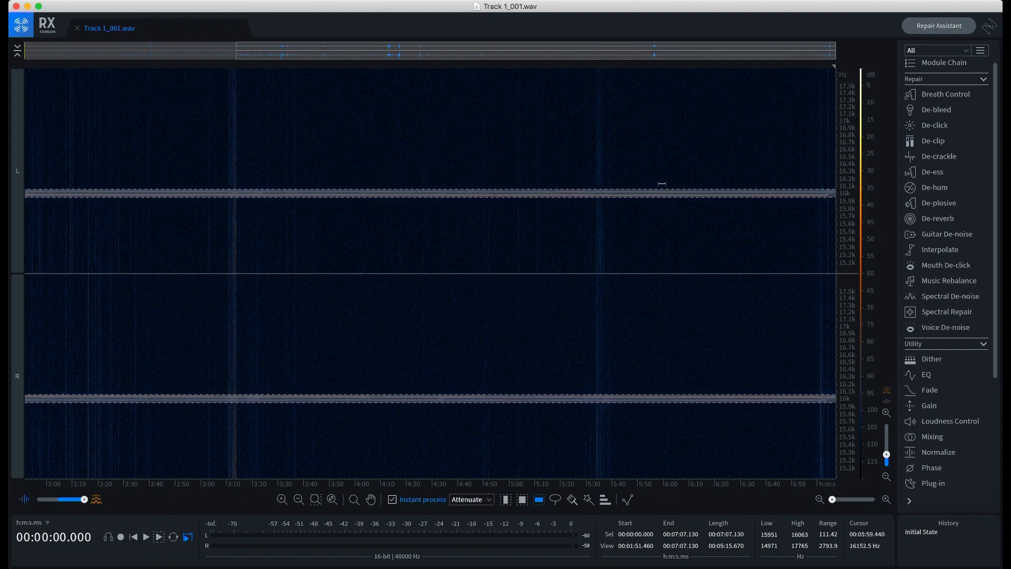
left_click(489, 502)
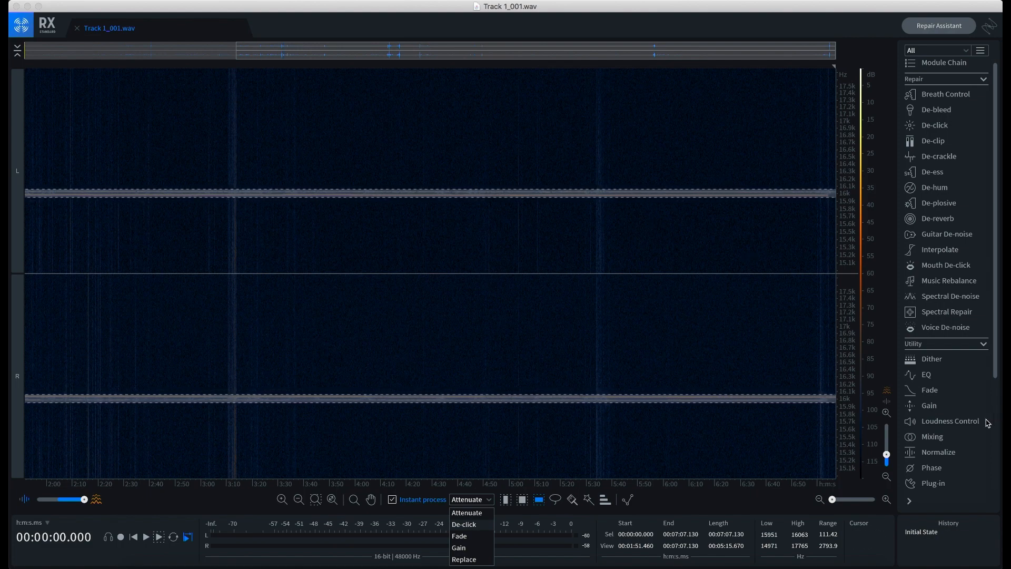
left_click_drag(602, 190, 602, 198)
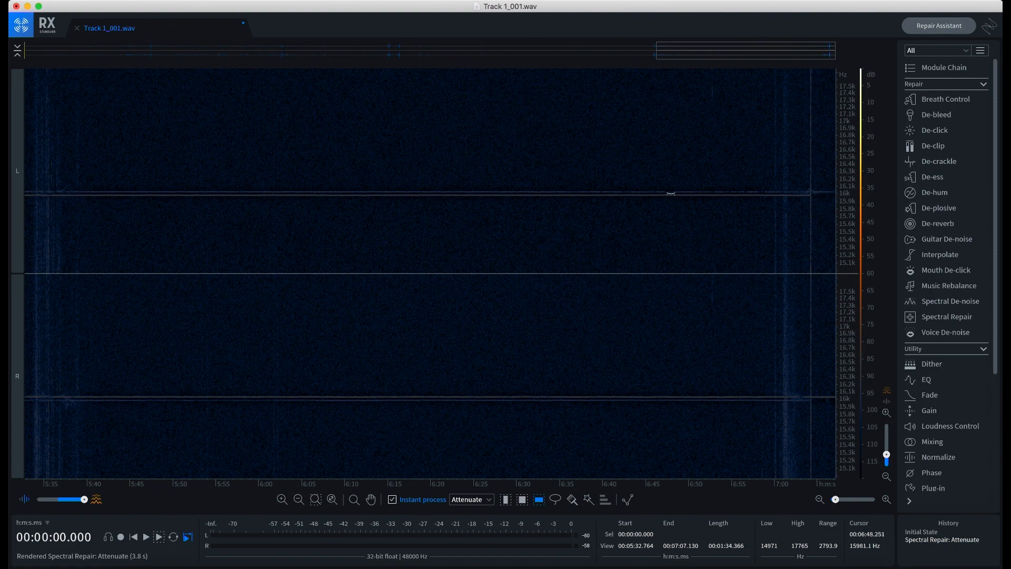
left_click_drag(671, 190, 671, 196)
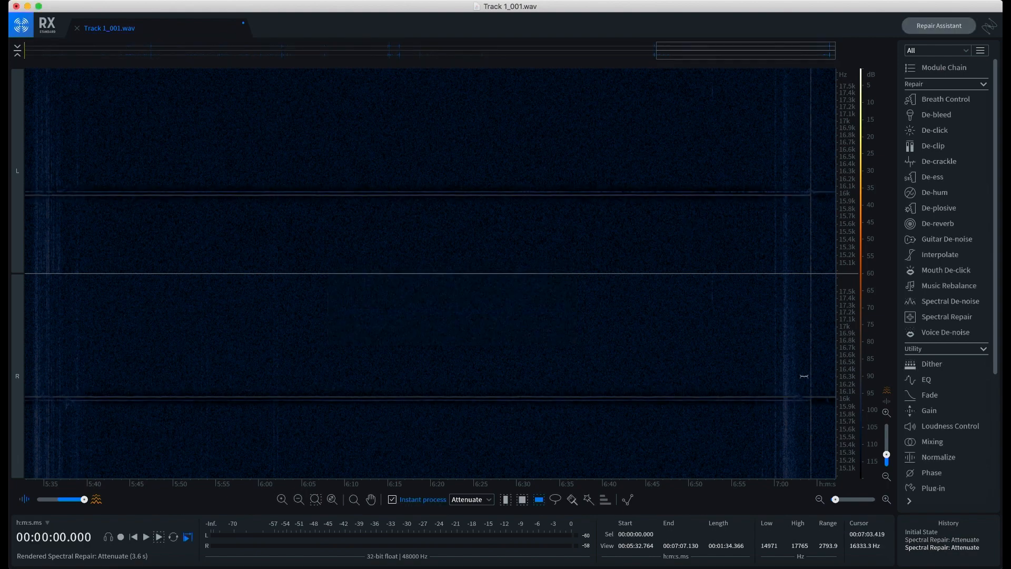
Restore the full frequency range and play the quiet passage from about 6:36 to check the attenuated tone
left_click_drag(888, 456, 887, 466)
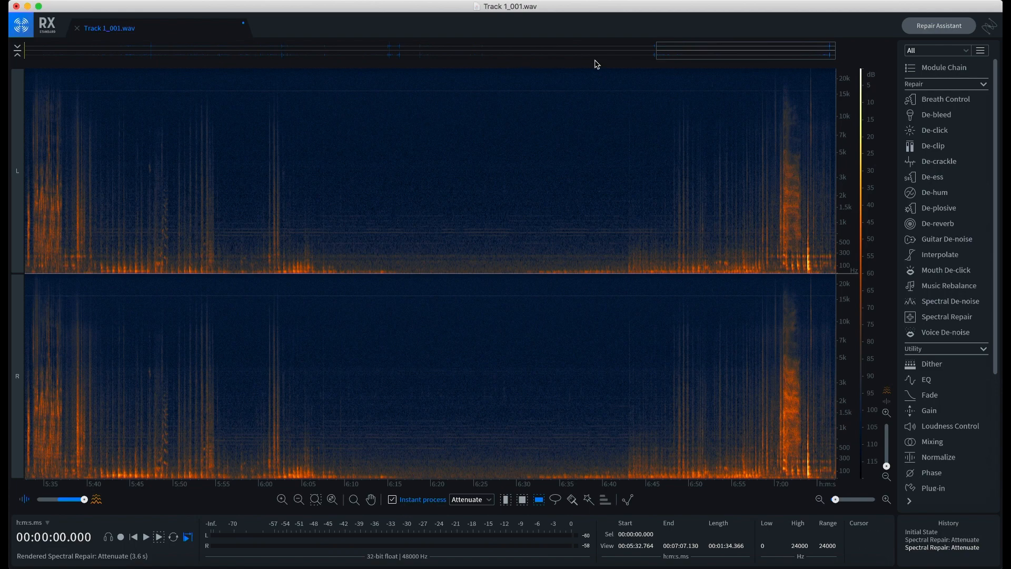
left_click(570, 66)
key("space")
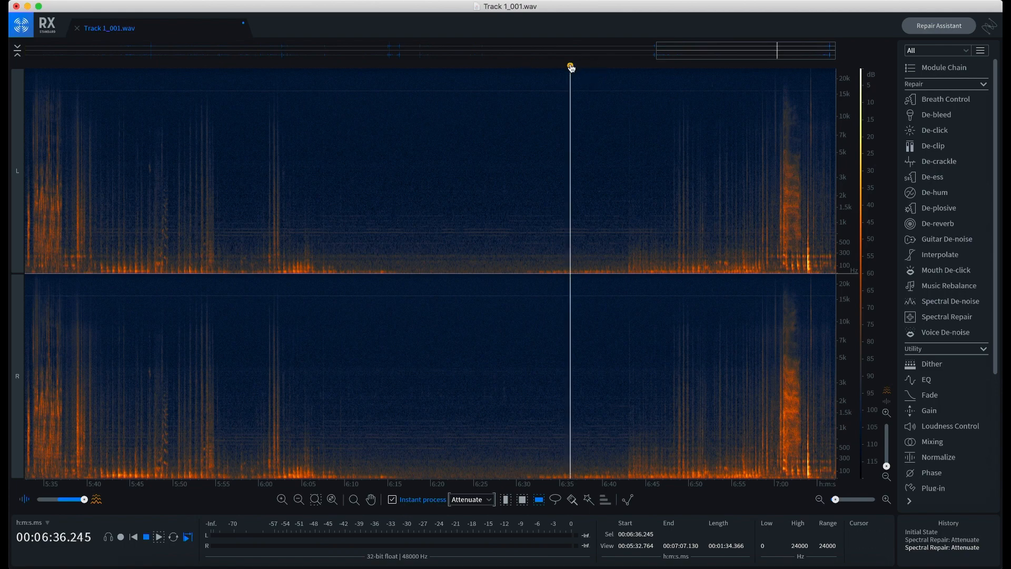
key("space")
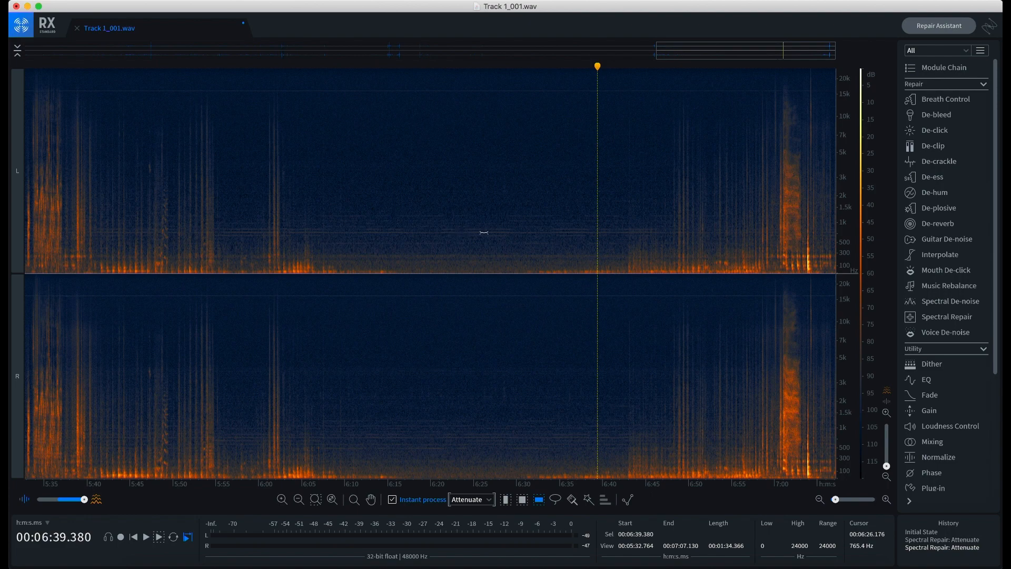
Frequency-select the constant tone at about 717 to 748 Hz across the whole file and attenuate it in two passes
left_click(886, 412)
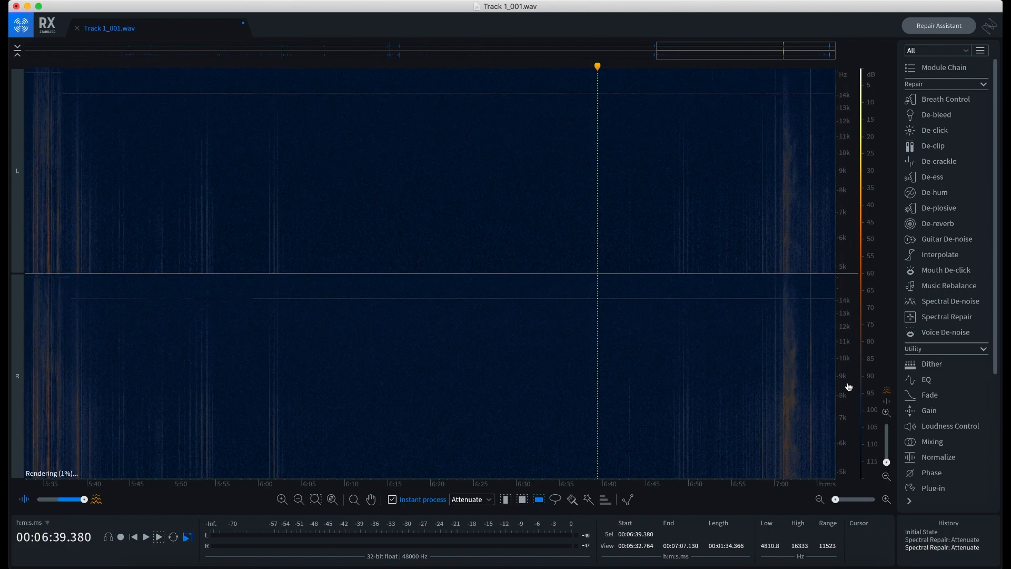
left_click_drag(848, 388, 828, 65)
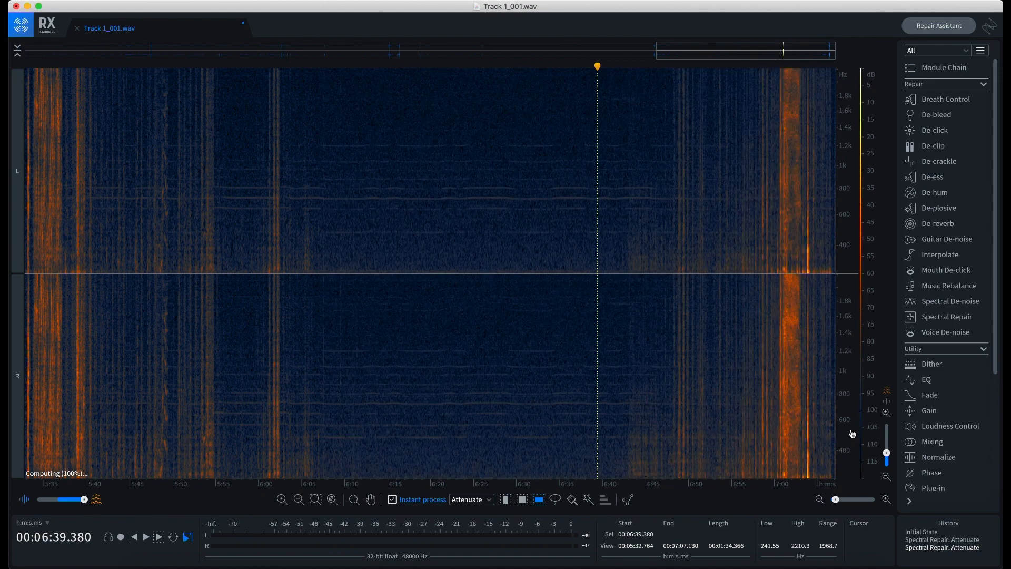
left_click_drag(851, 433, 850, 422)
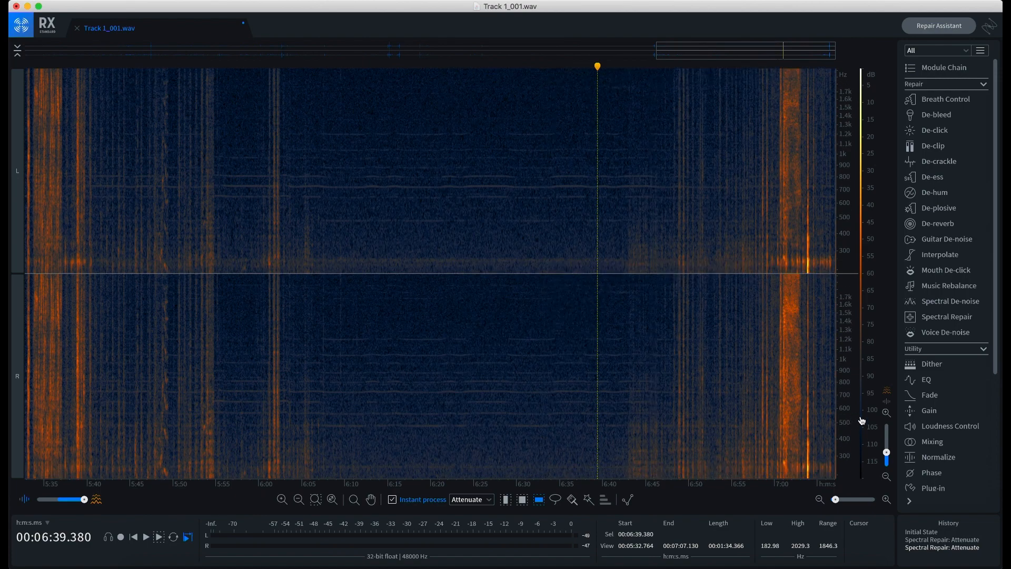
left_click(887, 414)
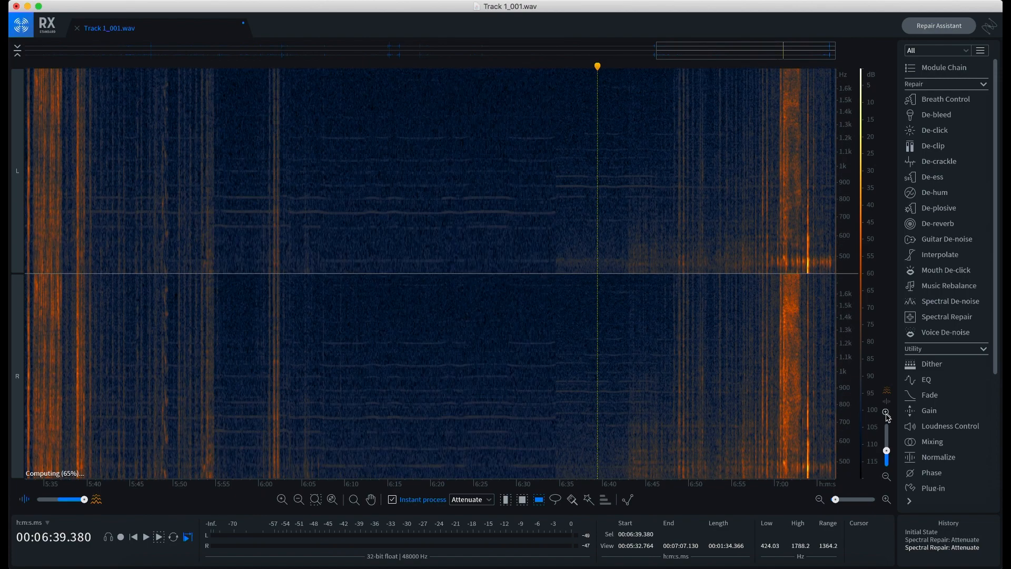
left_click_drag(850, 389, 850, 393)
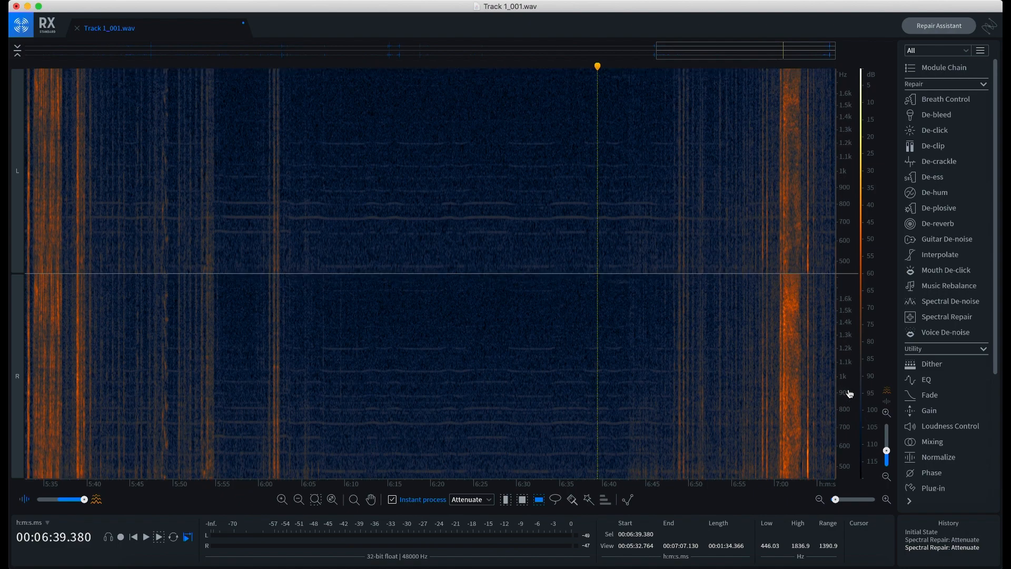
left_click_drag(496, 211, 497, 217)
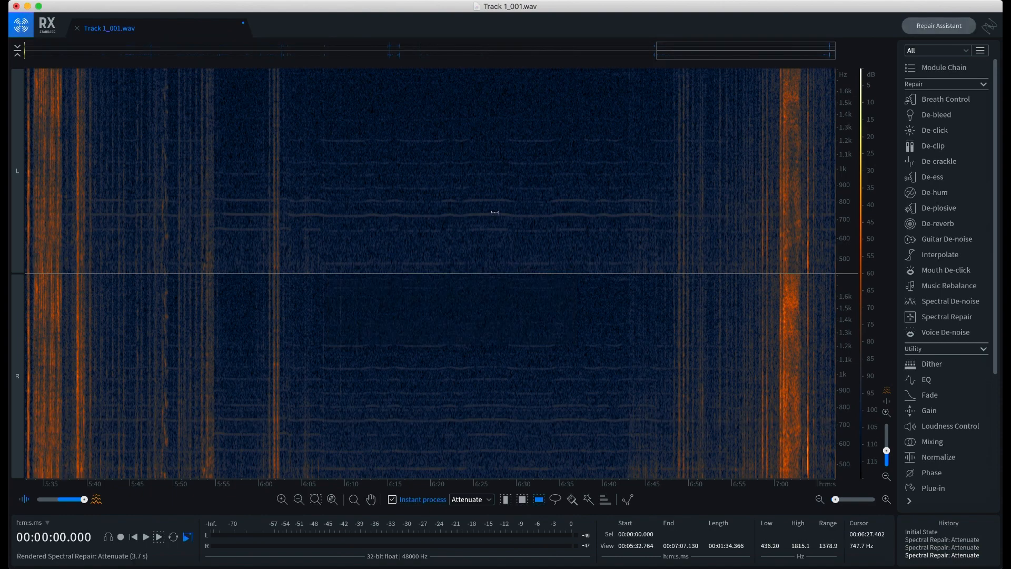
left_click_drag(496, 212, 495, 217)
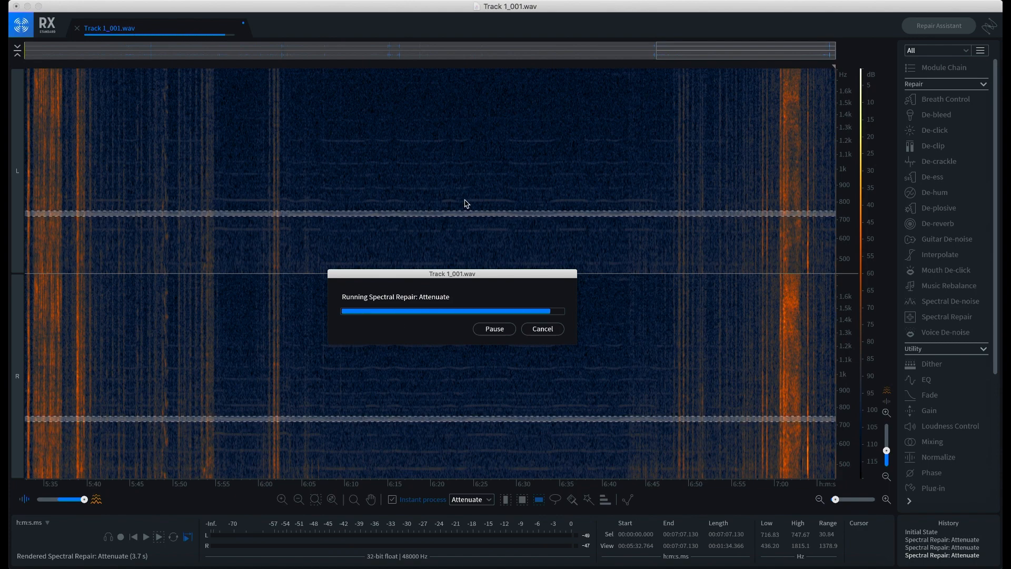
Attenuate the tones near 800 Hz, at about 637 to 666 Hz and at about 714 to 748 Hz across the whole file
left_click_drag(371, 197, 371, 203)
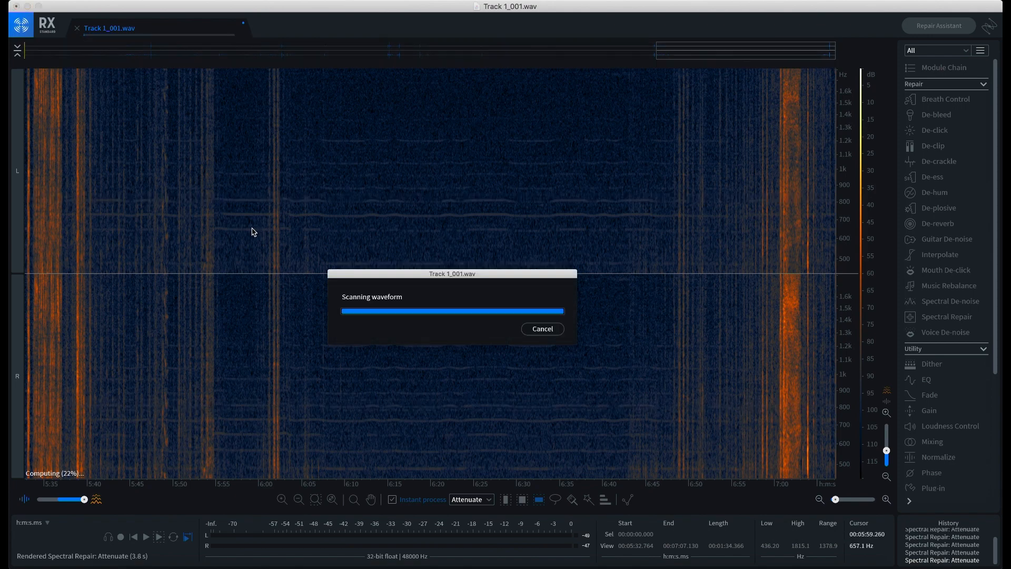
left_click_drag(253, 226, 252, 232)
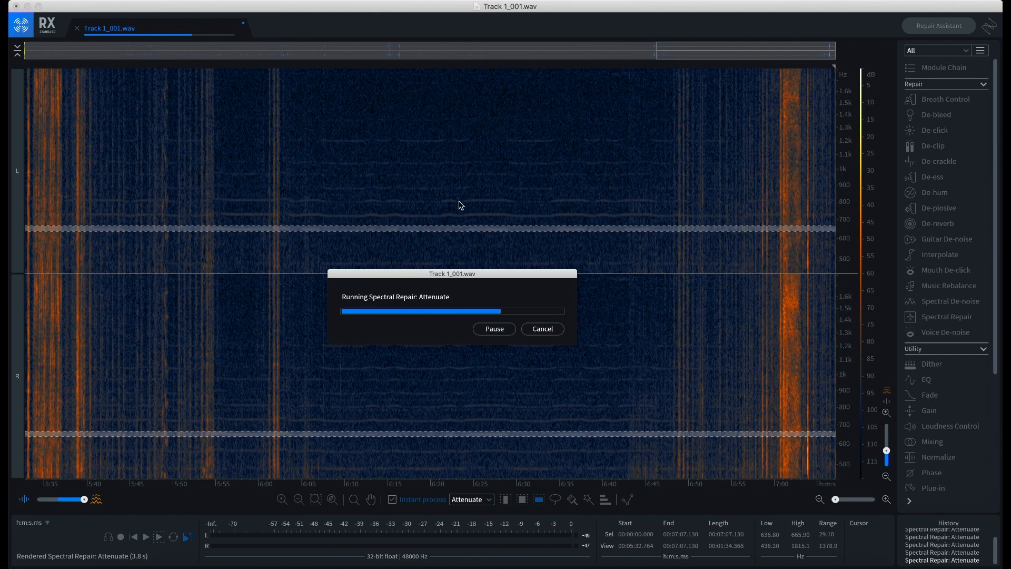
left_click_drag(462, 209, 494, 216)
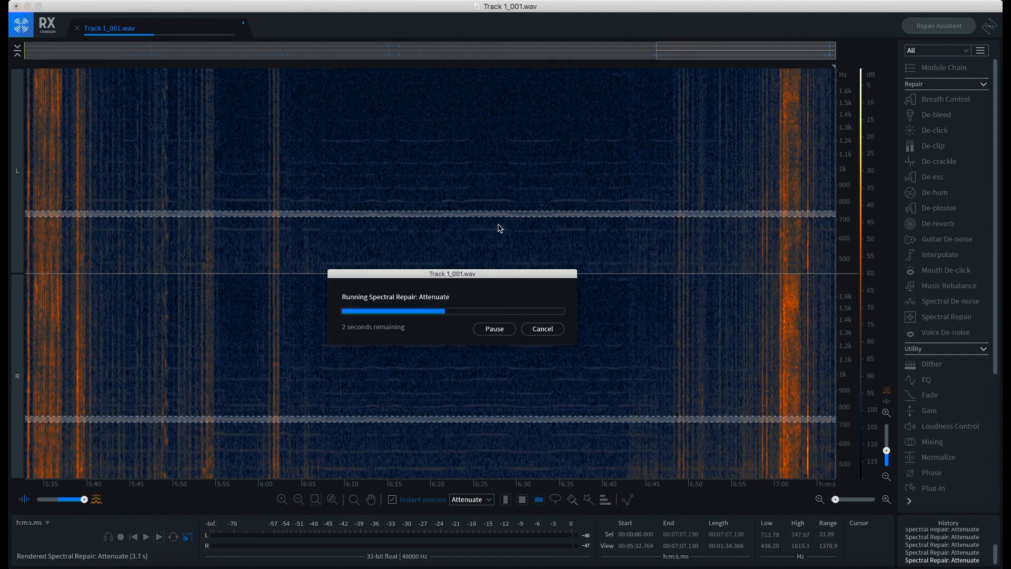
Play the quiet passage from about 6:07, 6:16 and 6:28 to check the attenuated tones
left_click(320, 66)
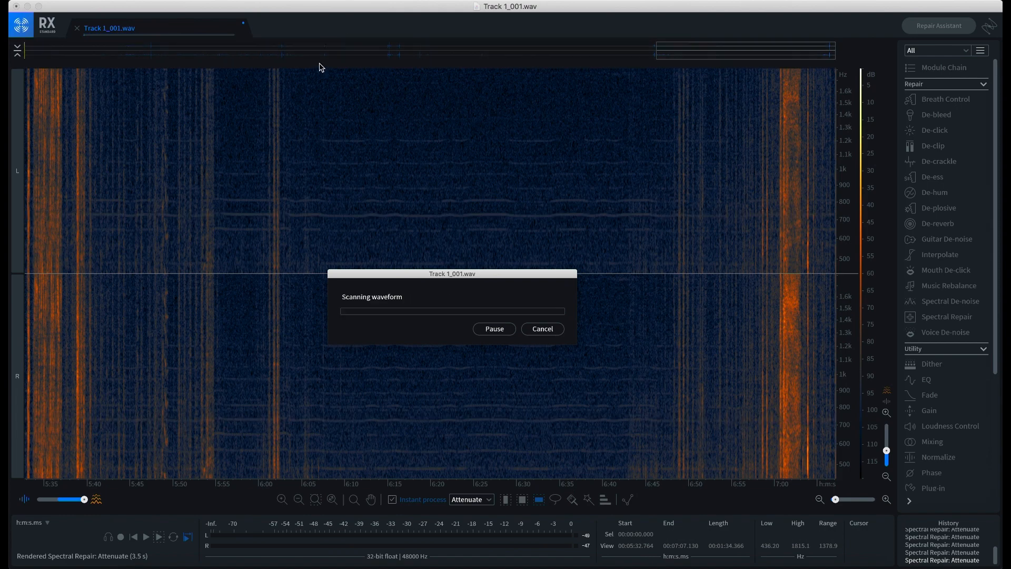
key("space")
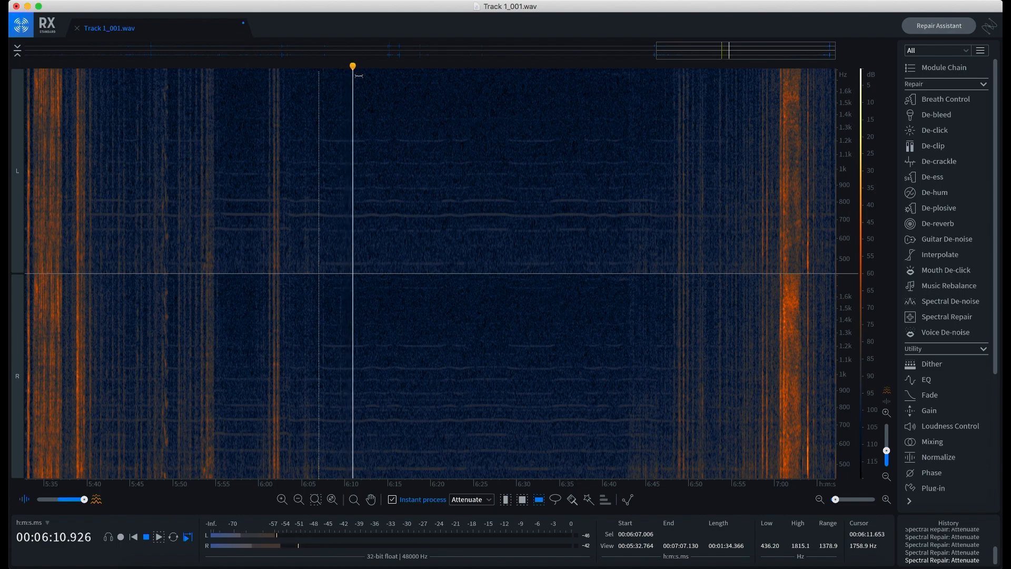
left_click(400, 66)
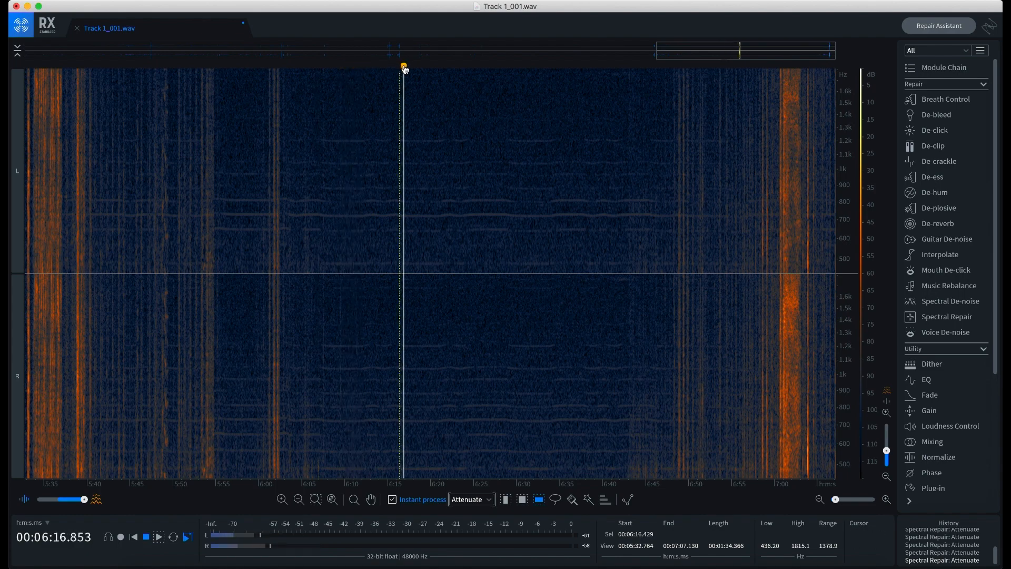
left_click(505, 66)
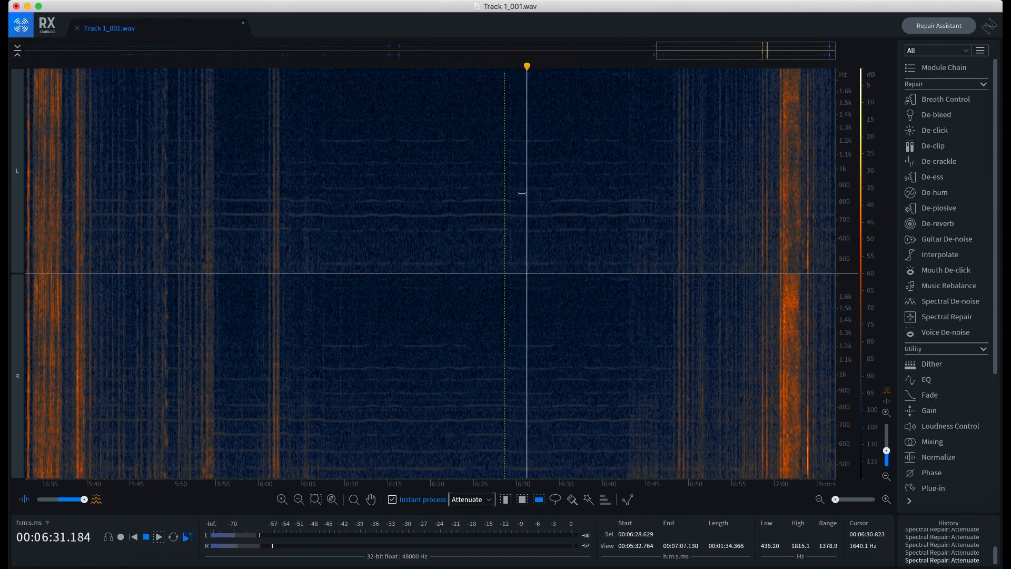
key("space")
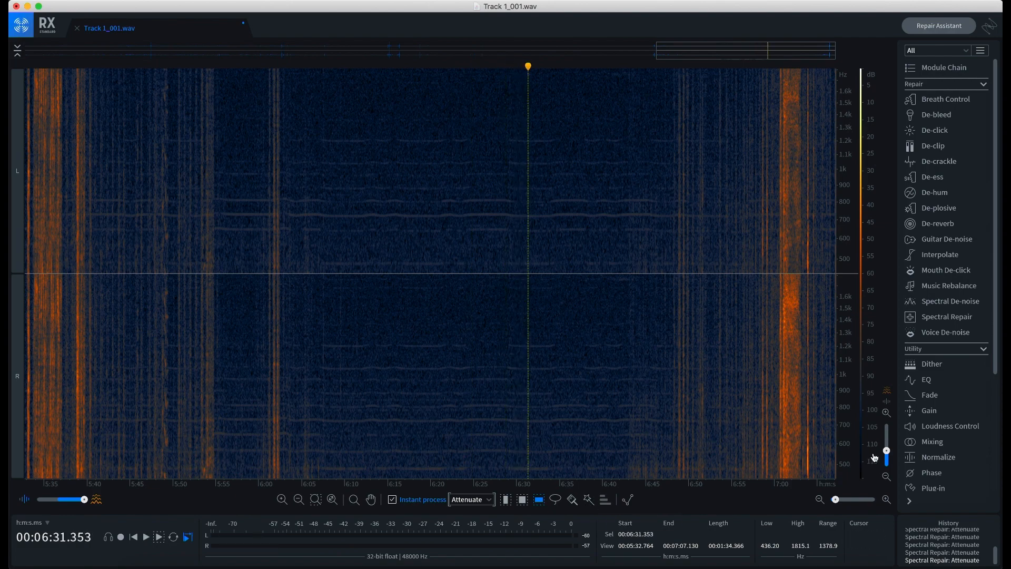
Restore the full frequency range and brush-attenuate the two bright vertical bursts at about 3:17
left_click_drag(887, 451, 889, 476)
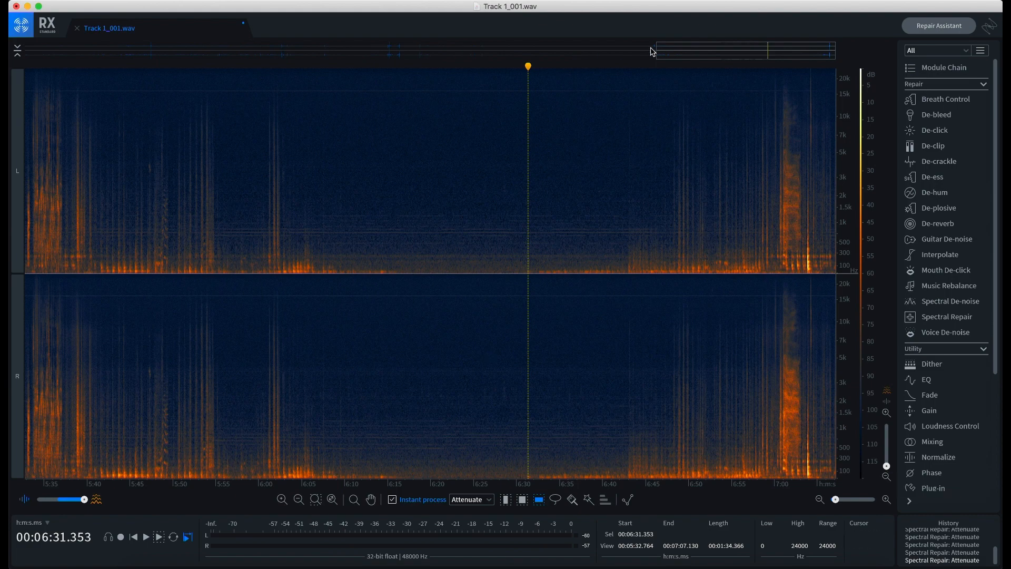
left_click_drag(646, 47, 279, 46)
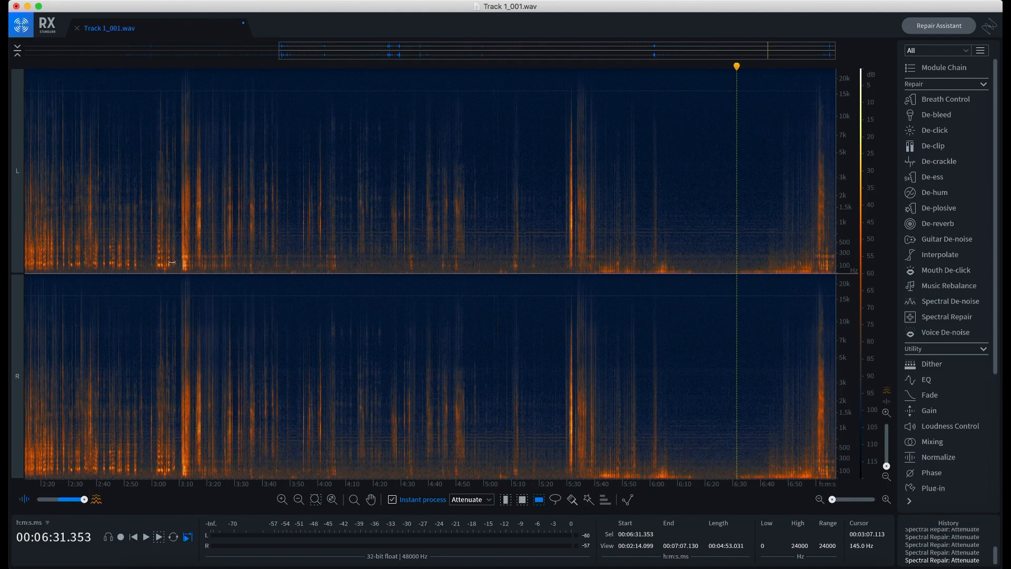
left_click(187, 64)
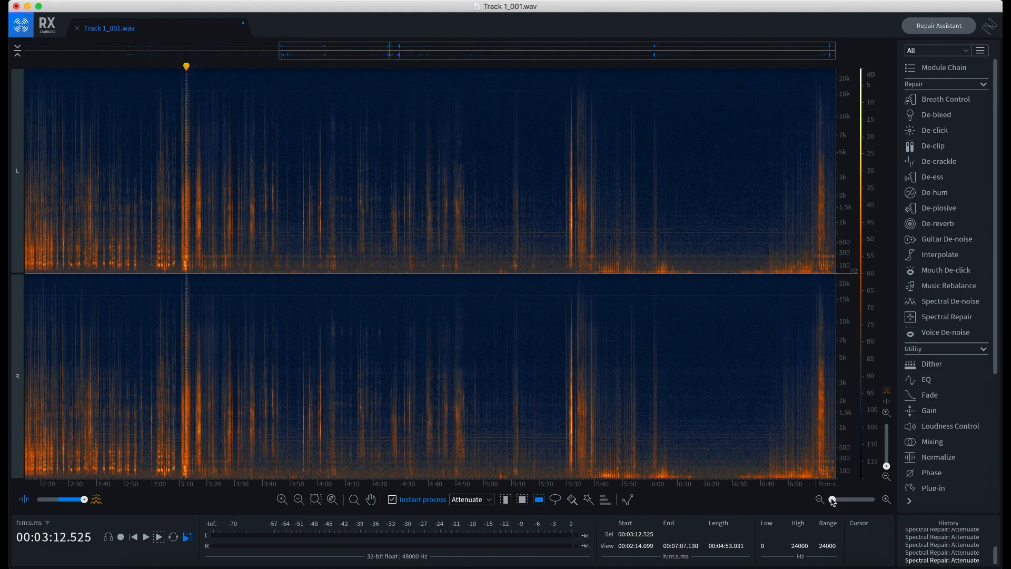
mouse_move(833, 502)
left_mouse_down()
mouse_move(850, 502)
mouse_move(841, 502)
left_mouse_up()
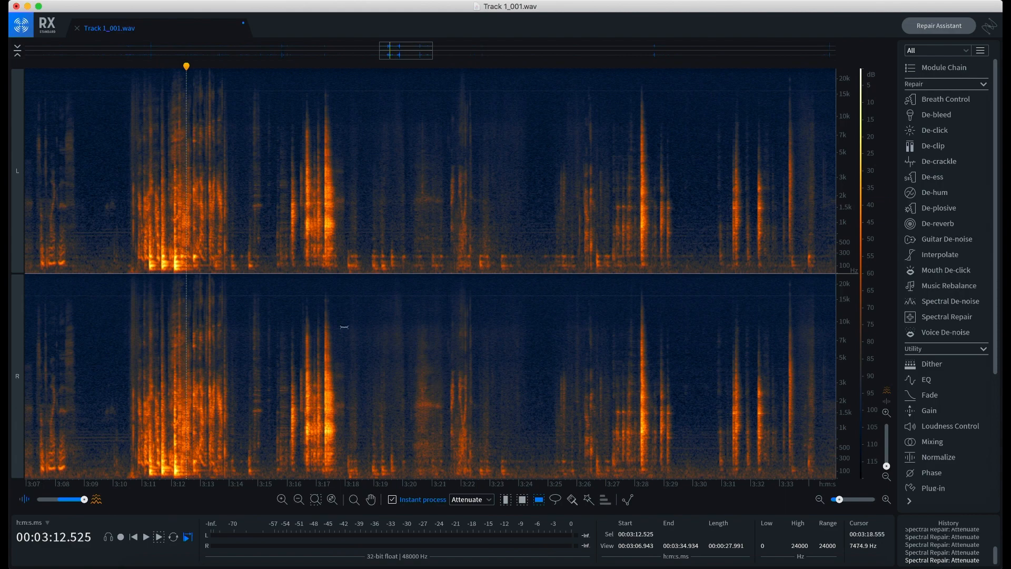
left_click(573, 499)
left_click_drag(327, 96, 333, 264)
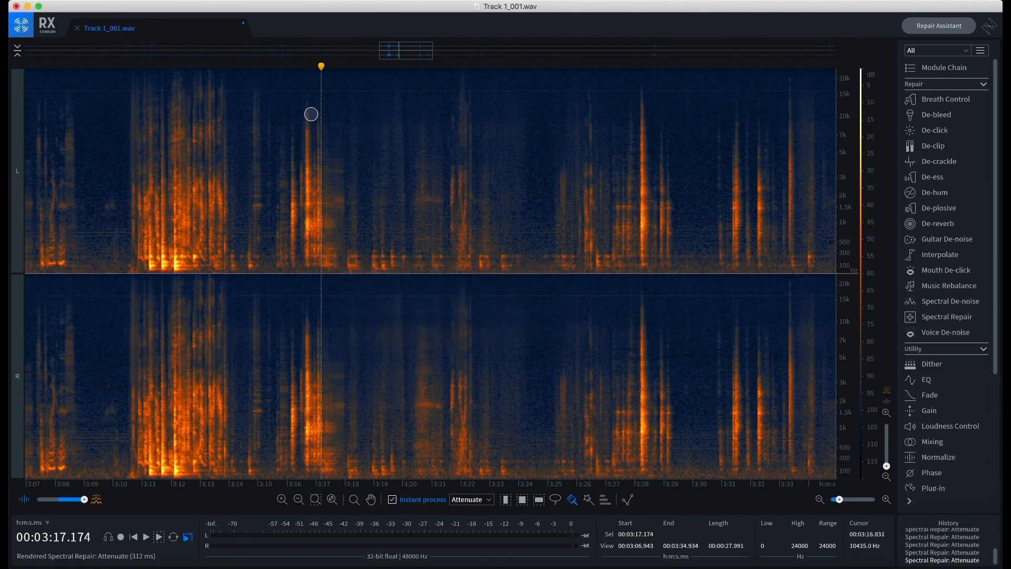
left_click_drag(310, 105, 308, 229)
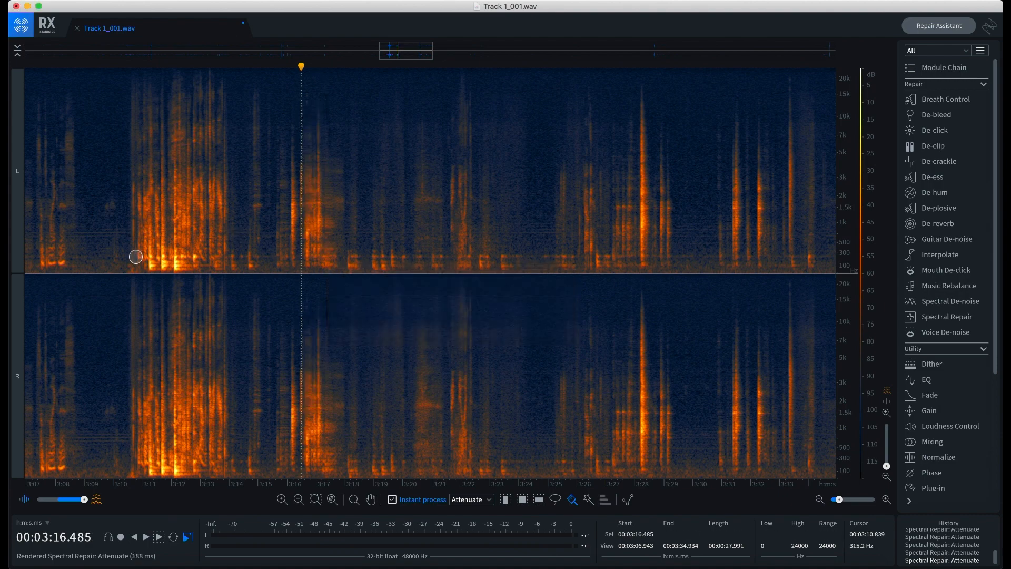
Brush-attenuate the low noise at about 3:11, the faint patches near 3:09 and 3:20, and the tall burst near 3:28
mouse_move(138, 262)
left_mouse_down()
mouse_move(187, 266)
mouse_move(145, 253)
left_mouse_up()
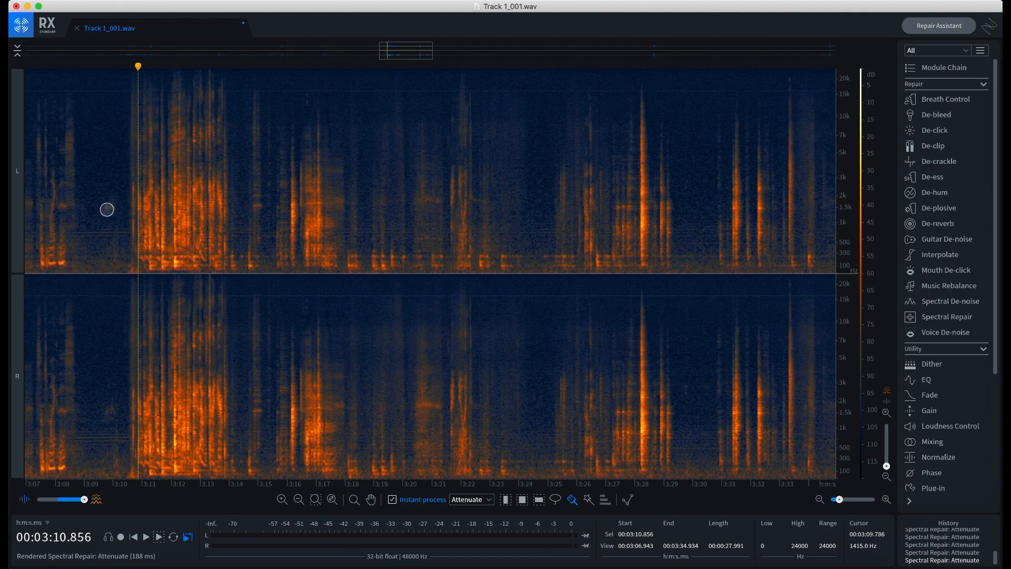
left_click_drag(101, 194, 108, 226)
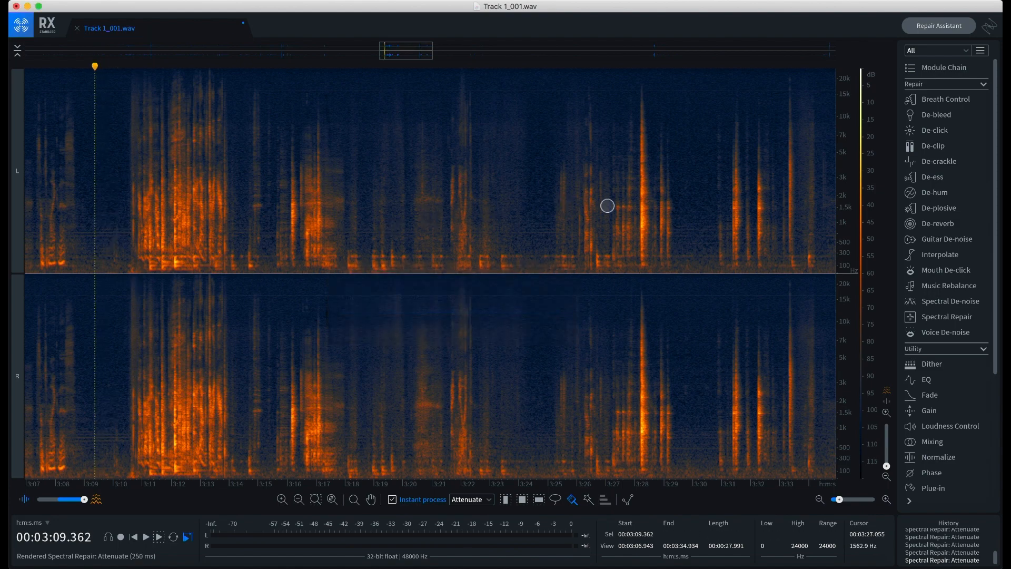
left_click_drag(643, 97, 643, 248)
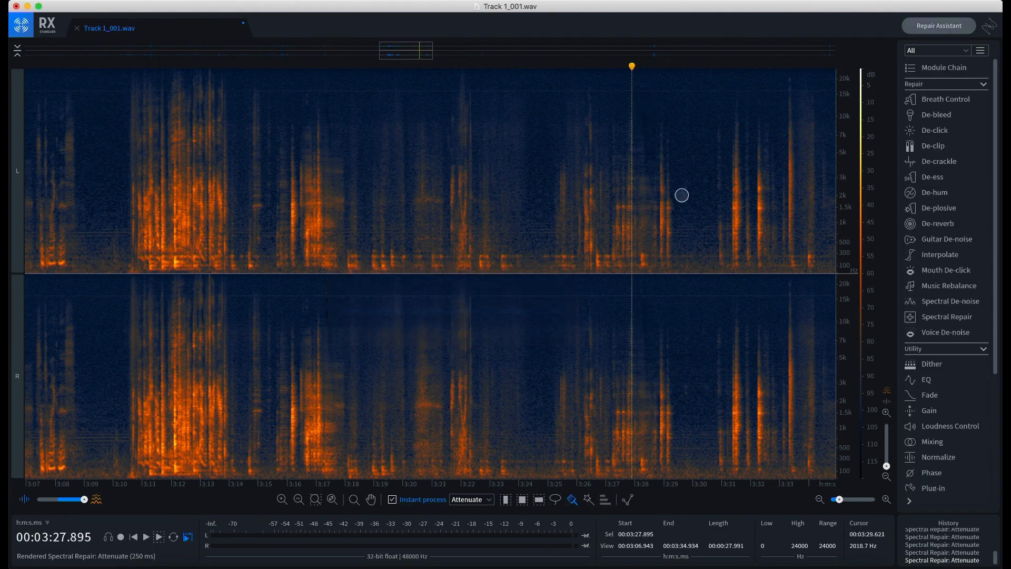
left_click_drag(418, 190, 432, 197)
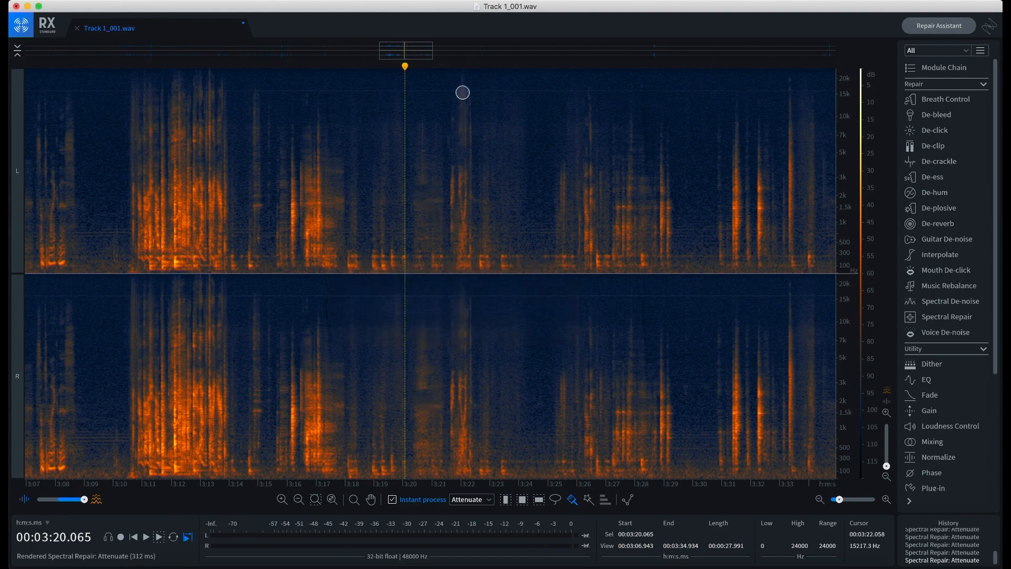
Brush-attenuate the burst at about 3:22 and paint freehand attenuation strokes over the passage from about 3:11 to 3:23
mouse_move(463, 89)
left_mouse_down()
mouse_move(463, 169)
mouse_move(481, 177)
left_mouse_up()
left_click_drag(492, 216, 389, 213)
left_click_drag(312, 213, 149, 193)
mouse_move(216, 158)
left_mouse_down()
mouse_move(129, 205)
mouse_move(218, 153)
left_mouse_up()
left_click_drag(179, 124, 205, 251)
mouse_move(271, 153)
left_mouse_down()
mouse_move(131, 198)
mouse_move(244, 200)
left_mouse_up()
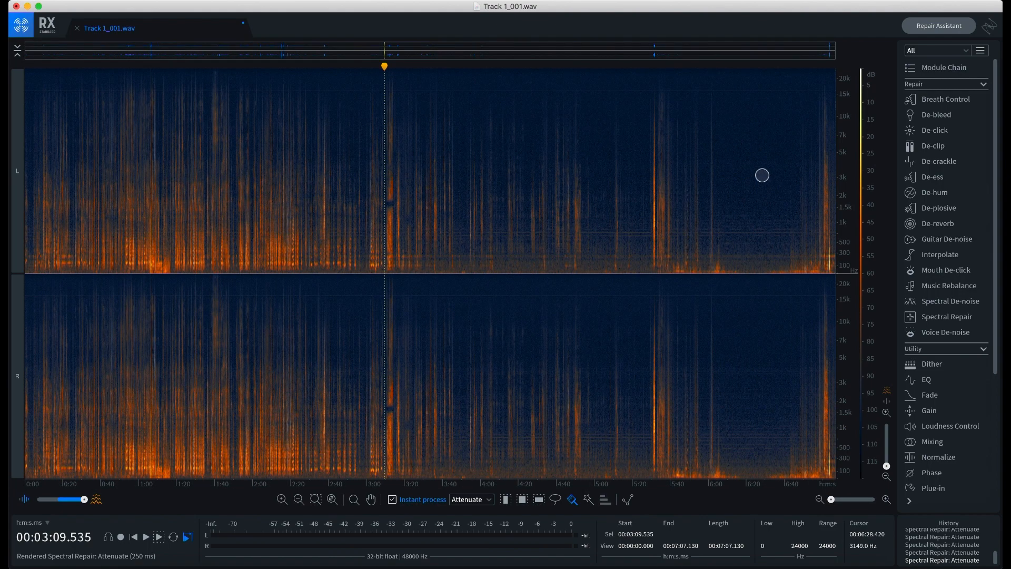
Turn off instant processing, select the quiet passage from about 6:16 to 6:28 and play it
left_click(403, 504)
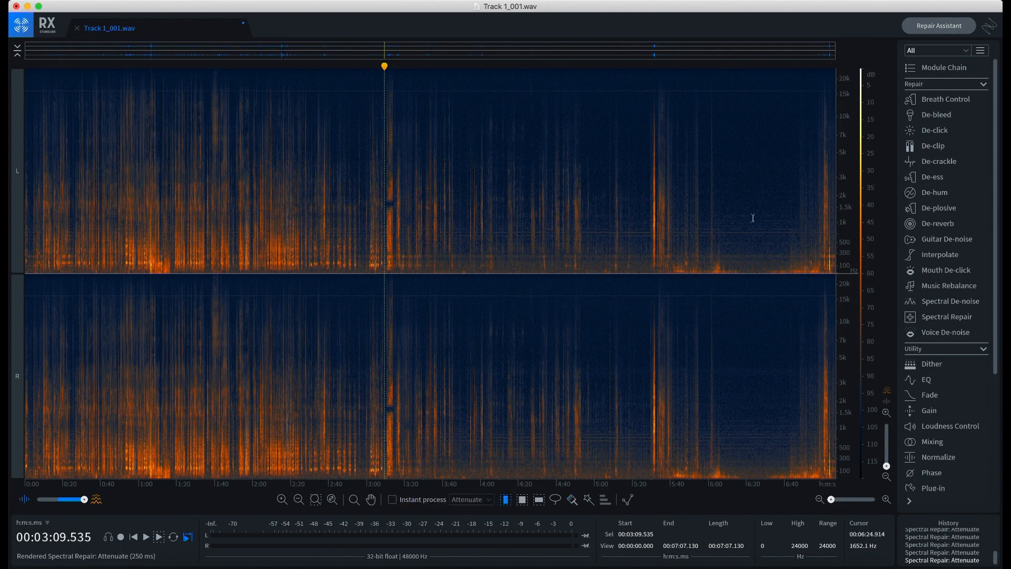
left_click_drag(738, 179, 765, 228)
left_click_drag(760, 228, 763, 228)
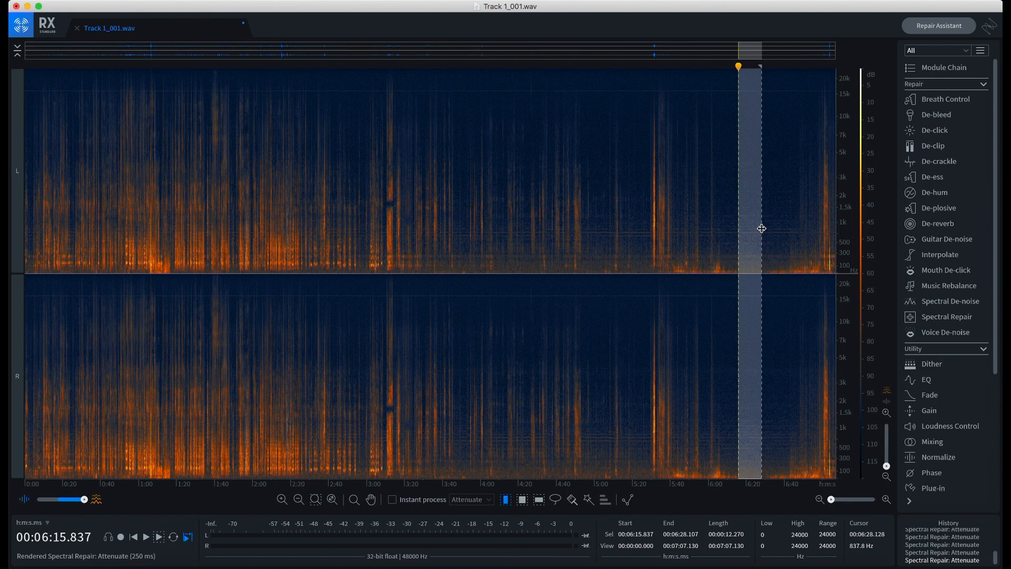
key("space")
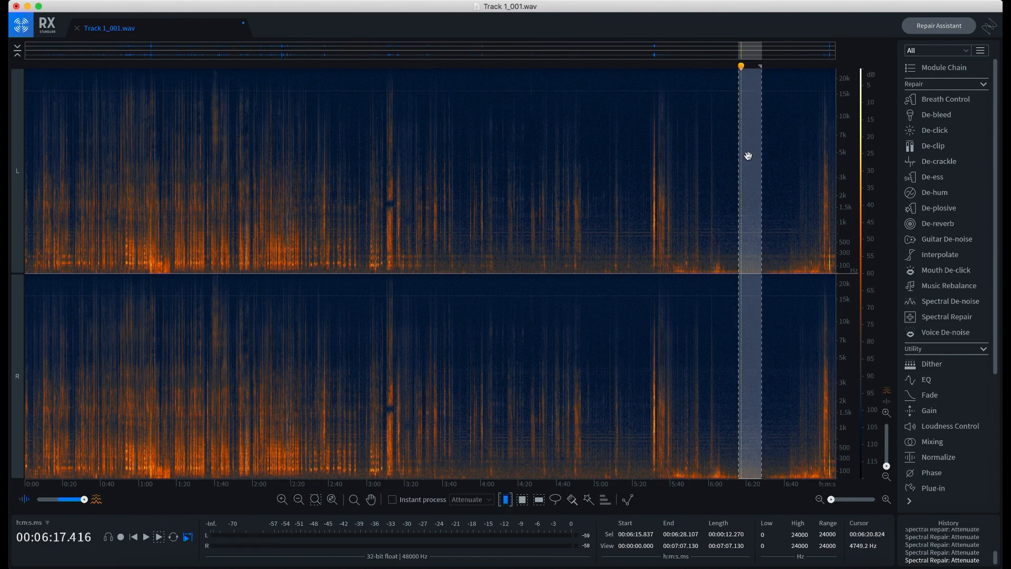
Open Voice De-noise, learn the noise profile from the selected quiet passage and move the module window aside
left_click(946, 332)
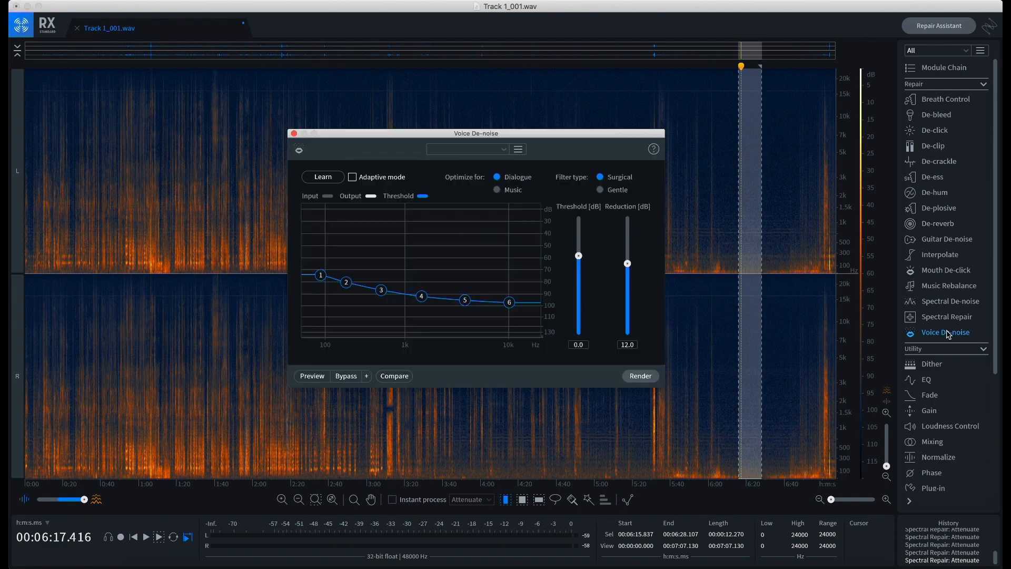
left_click(334, 178)
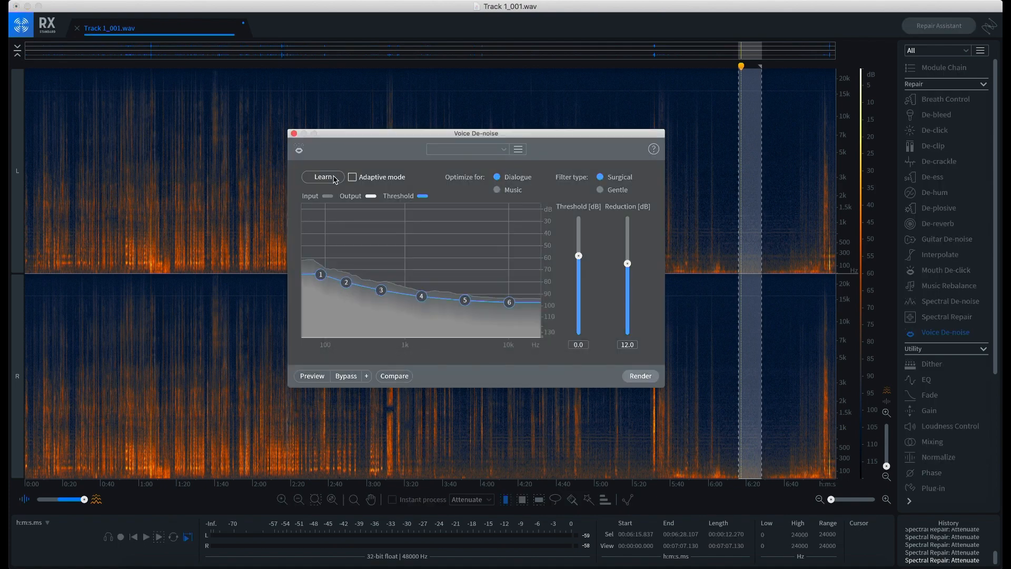
left_click_drag(416, 137, 496, 278)
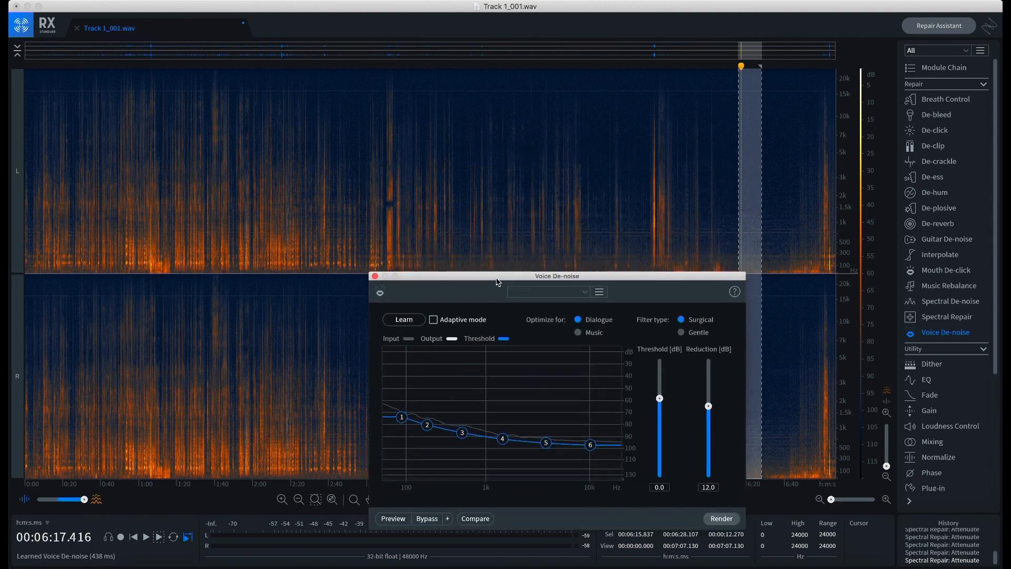
Play the start of the recording, select about 0:15 to 0:31 and render Voice De-noise on that section
left_click(38, 66)
left_click_drag(38, 67, 59, 67)
key("space")
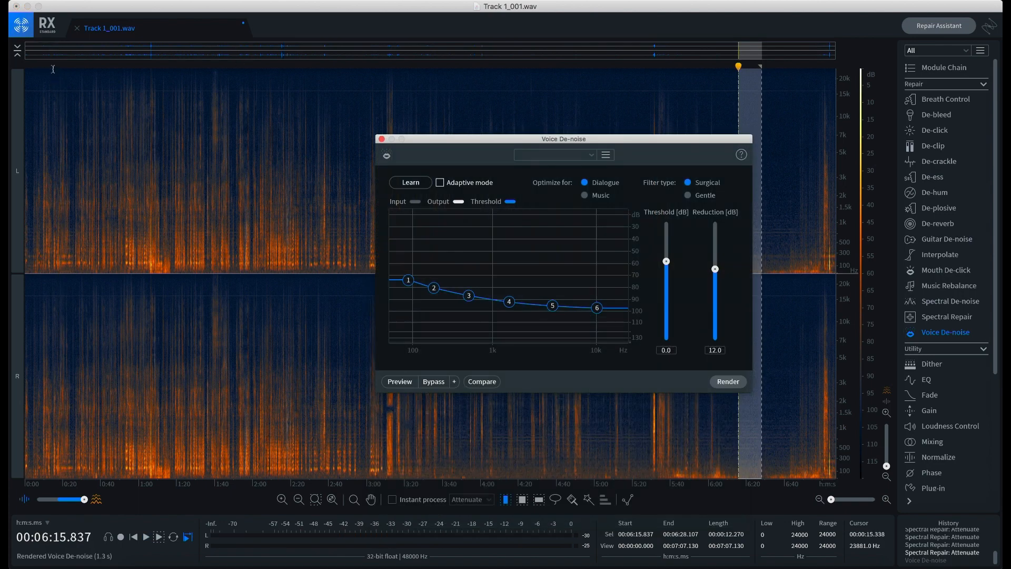
left_click_drag(53, 69, 83, 170)
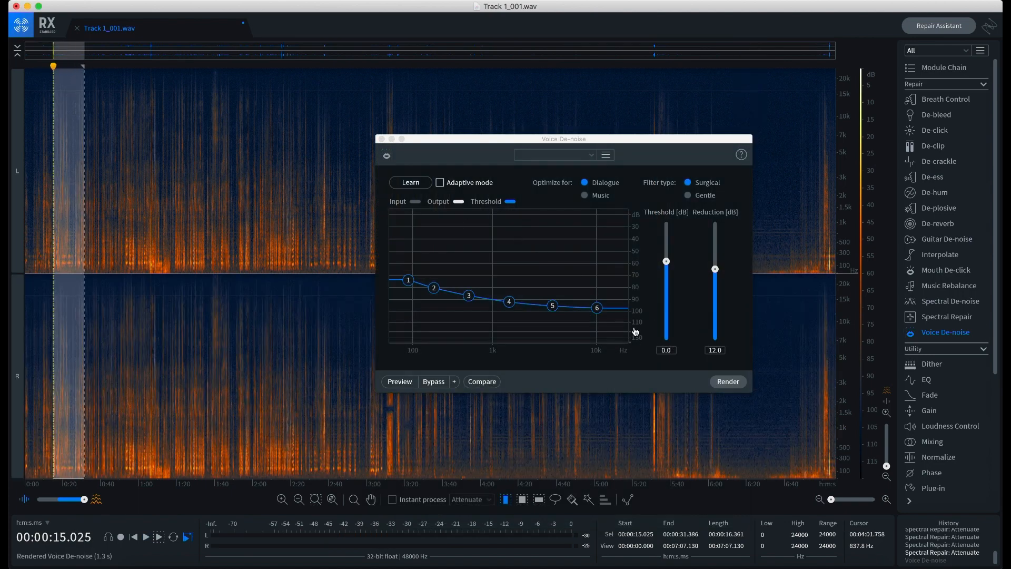
left_click(712, 380)
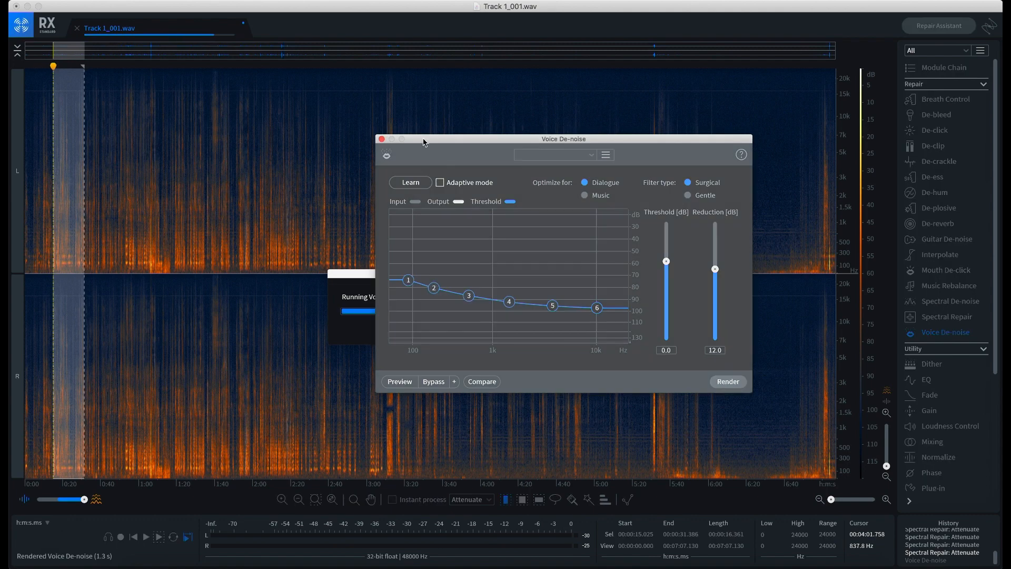
Play the denoised section from about 0:18, and play across its end from about 0:30 and 0:32 to compare with the untreated audio
left_click(97, 116)
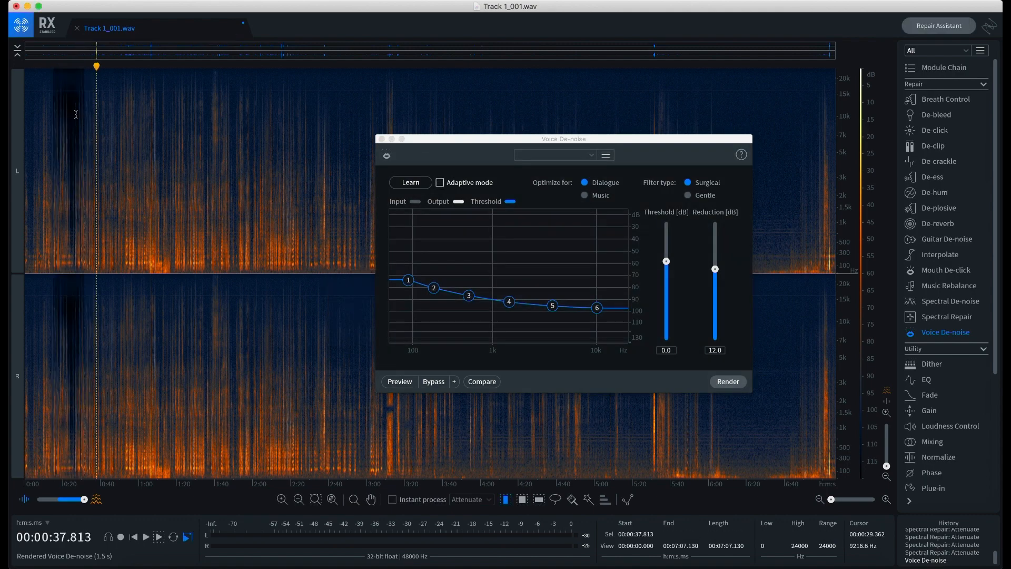
left_click(59, 68)
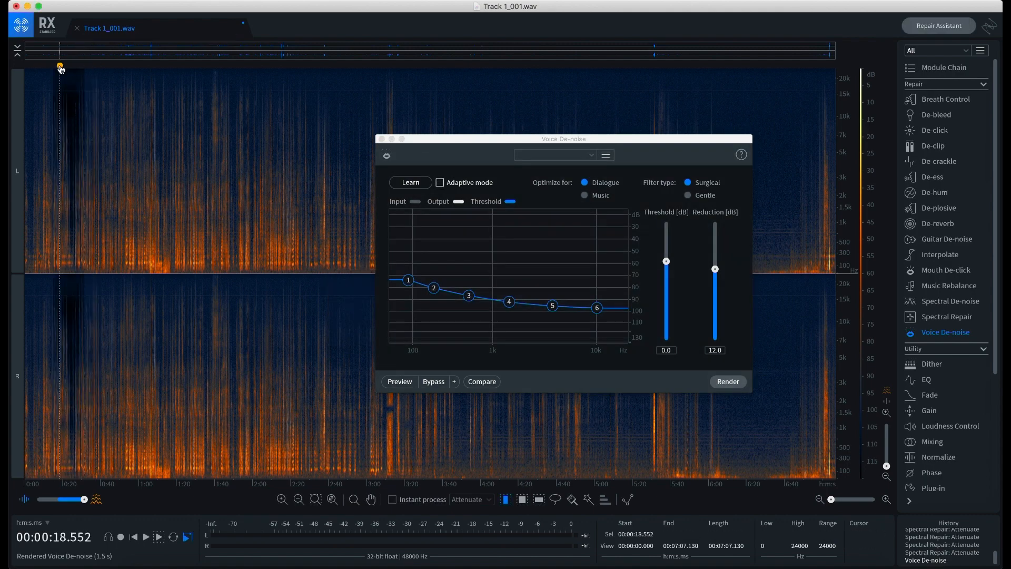
key("space")
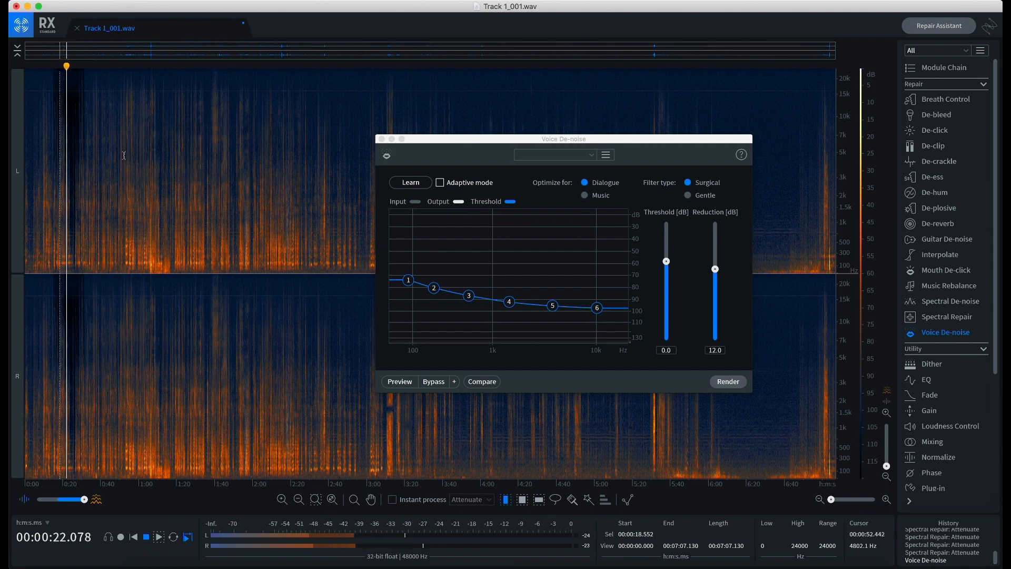
key("space")
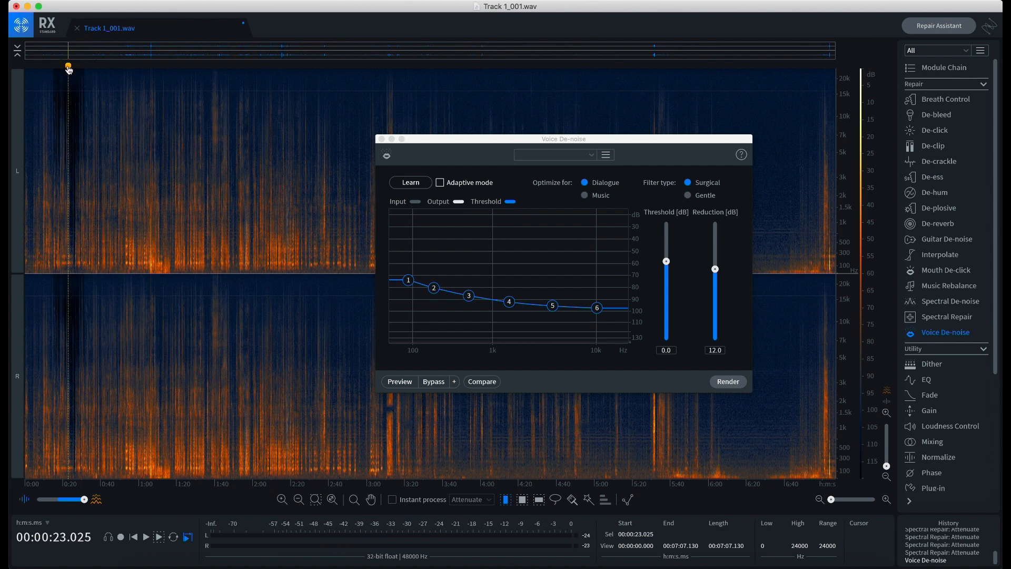
left_click_drag(70, 67, 82, 68)
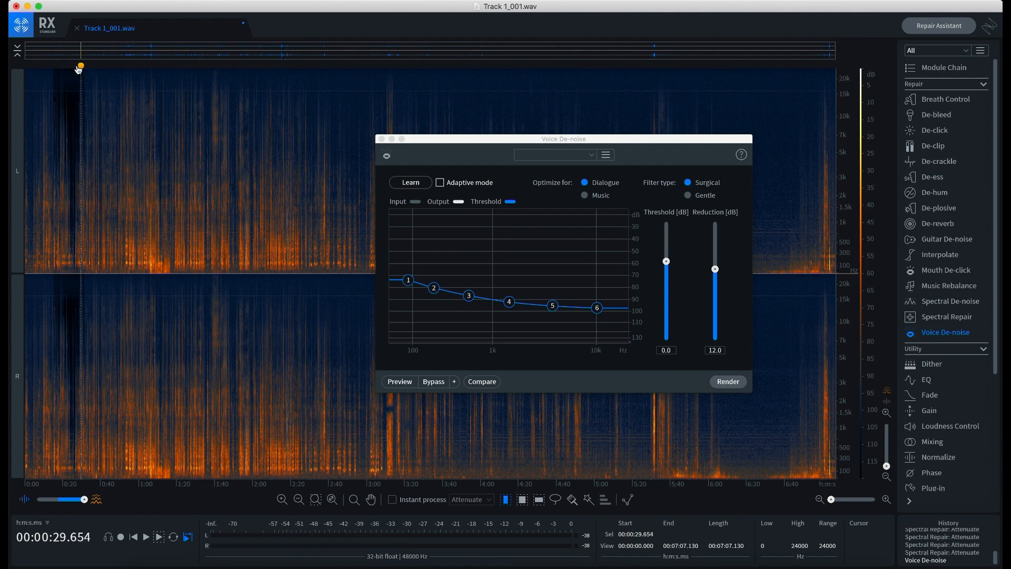
key("space")
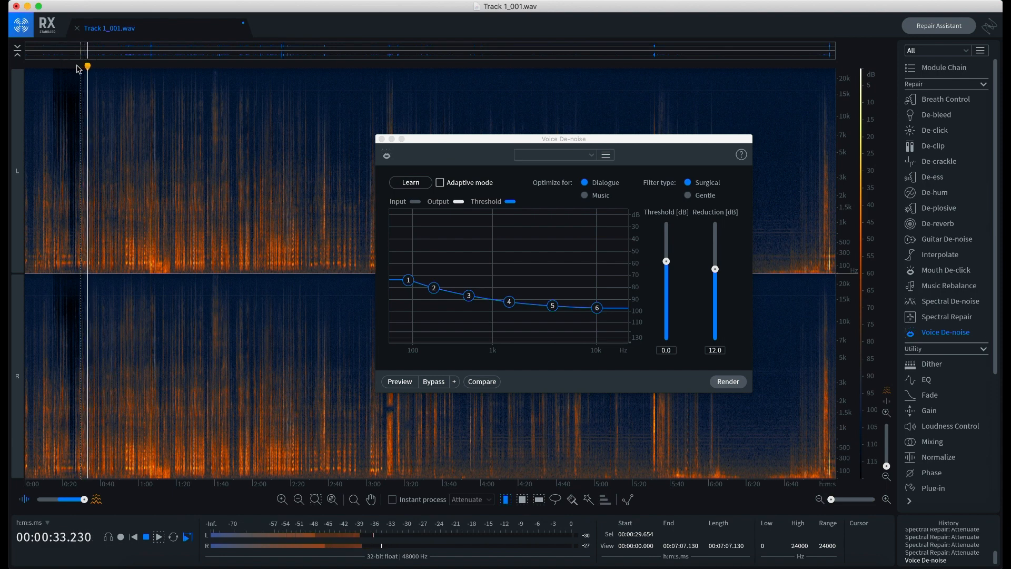
left_click_drag(88, 68, 82, 72)
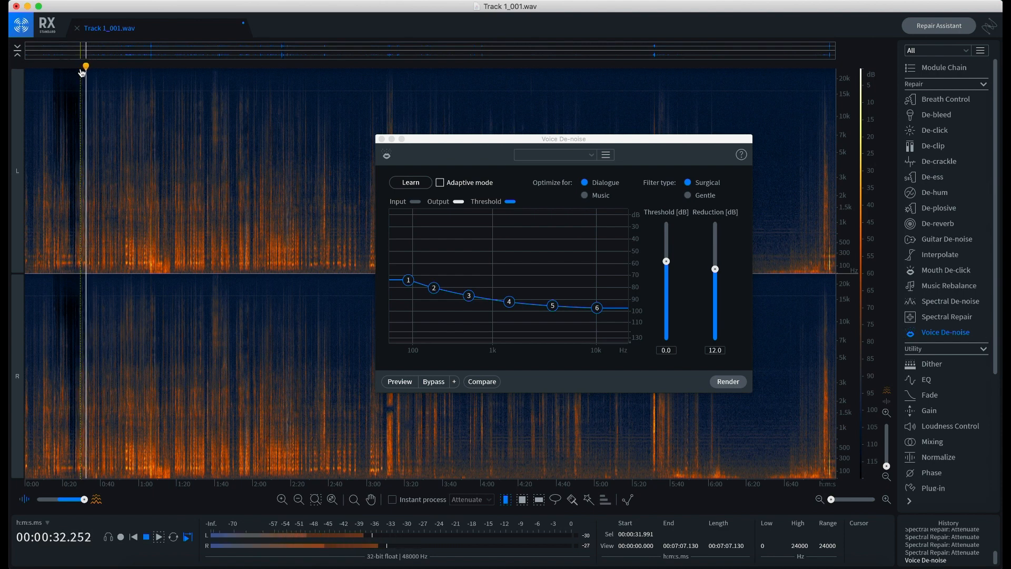
left_click(89, 67)
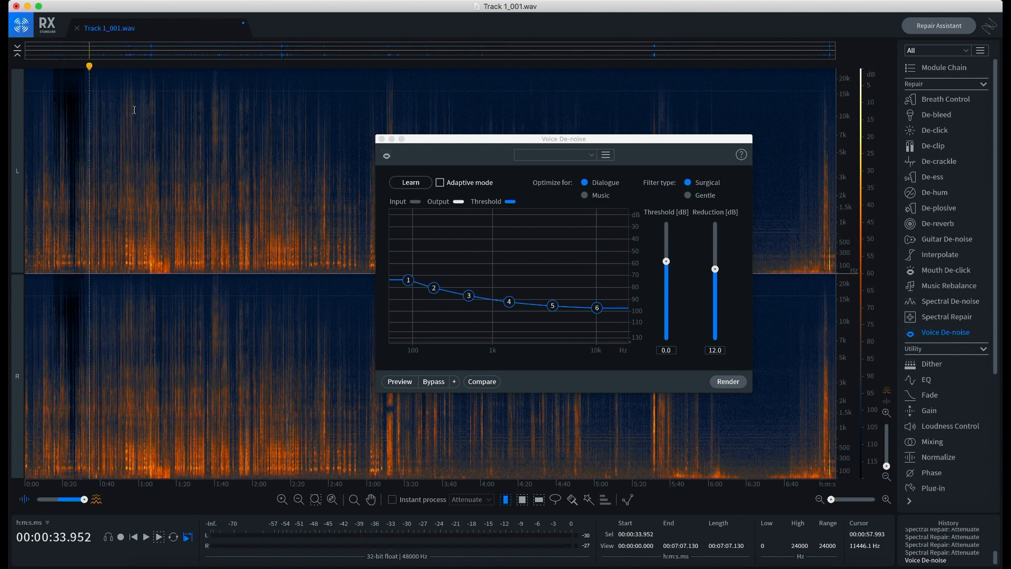
Select the whole recording, render Voice De-noise on it and close the module window
key("super+a")
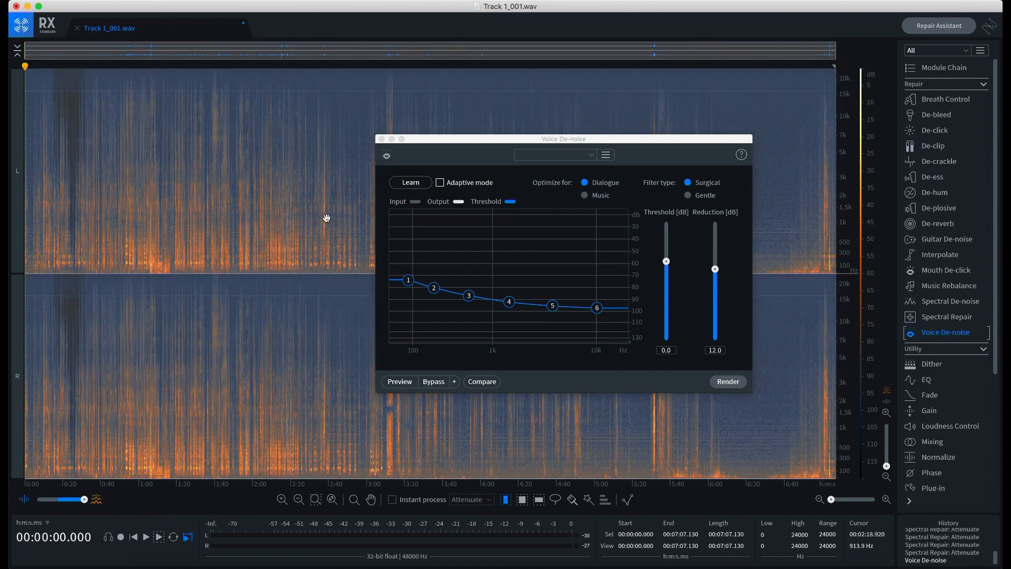
left_click(727, 383)
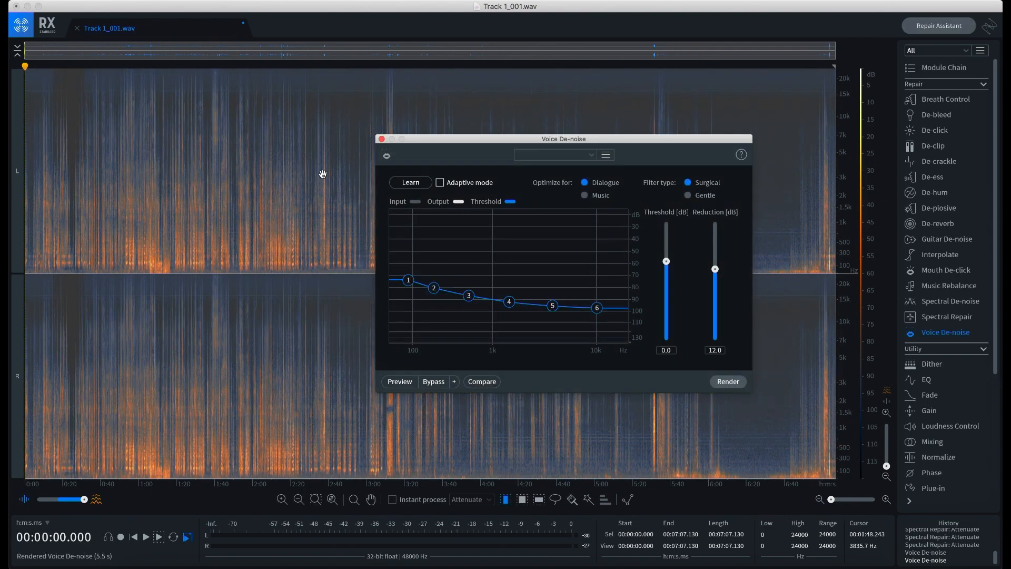
left_click(381, 139)
Play short excerpts of the processed recording from about 1:33 and about 0:51
left_click(203, 223)
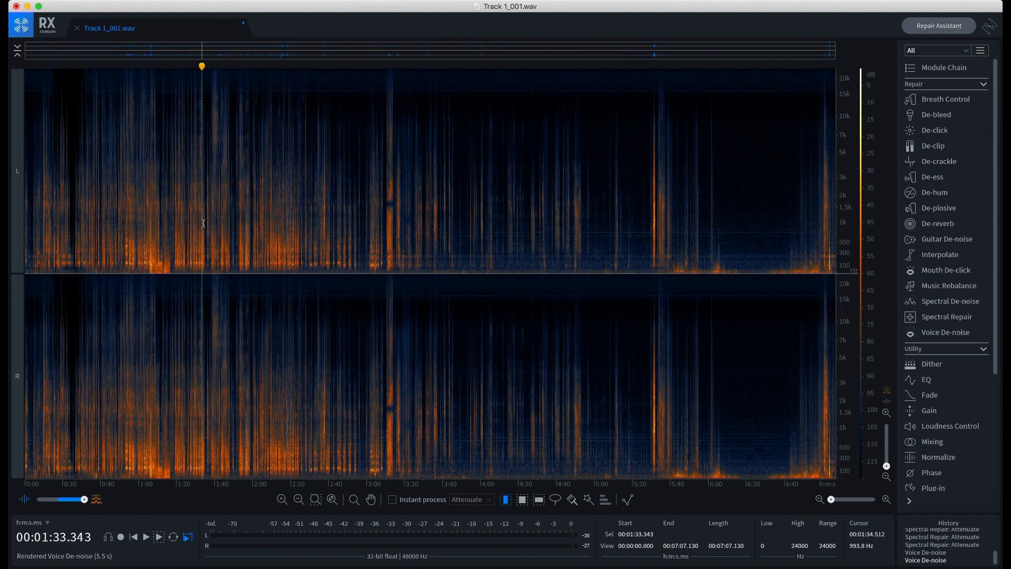
key("space")
key("space")
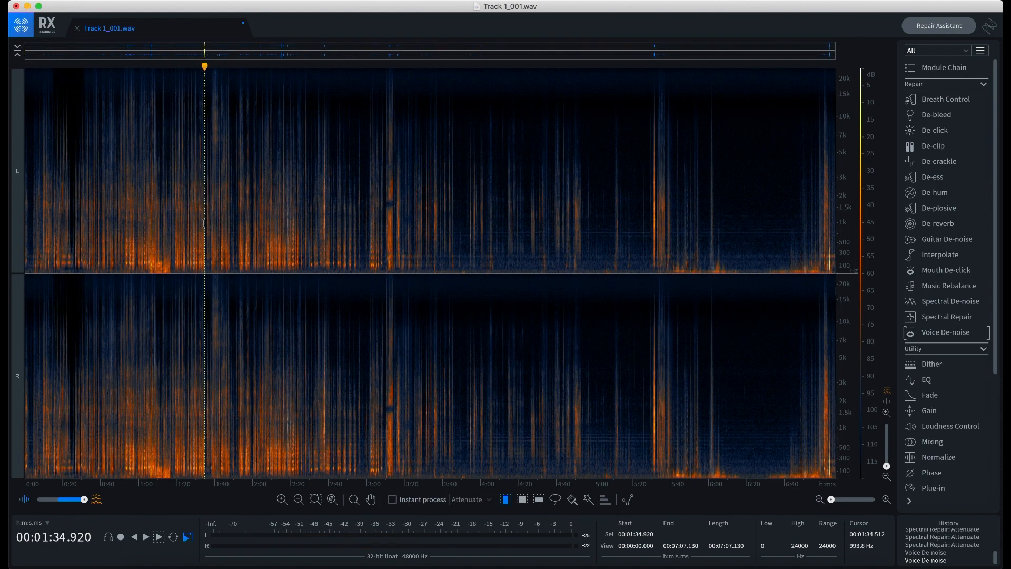
left_click(121, 209)
key("space")
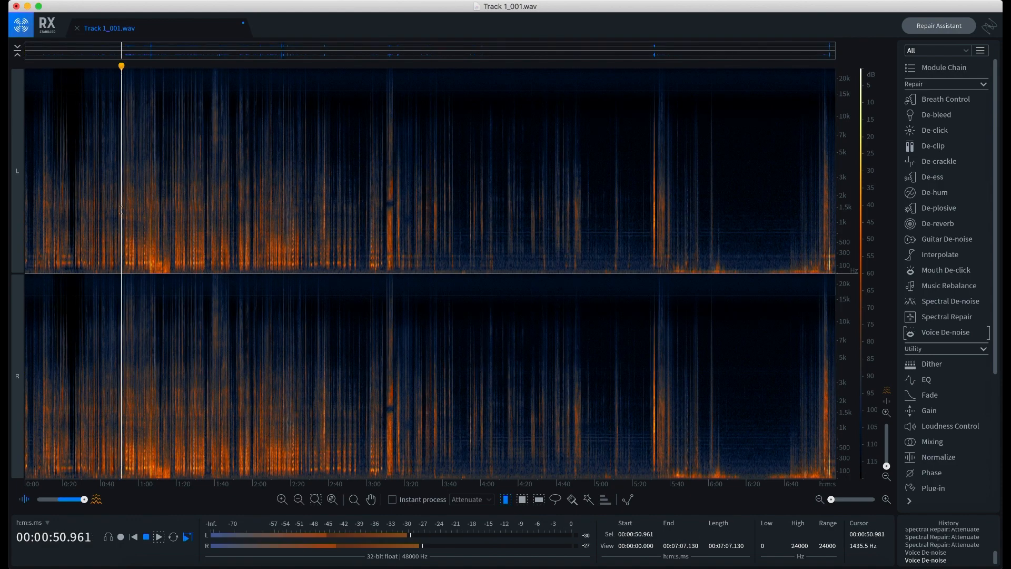
key("space")
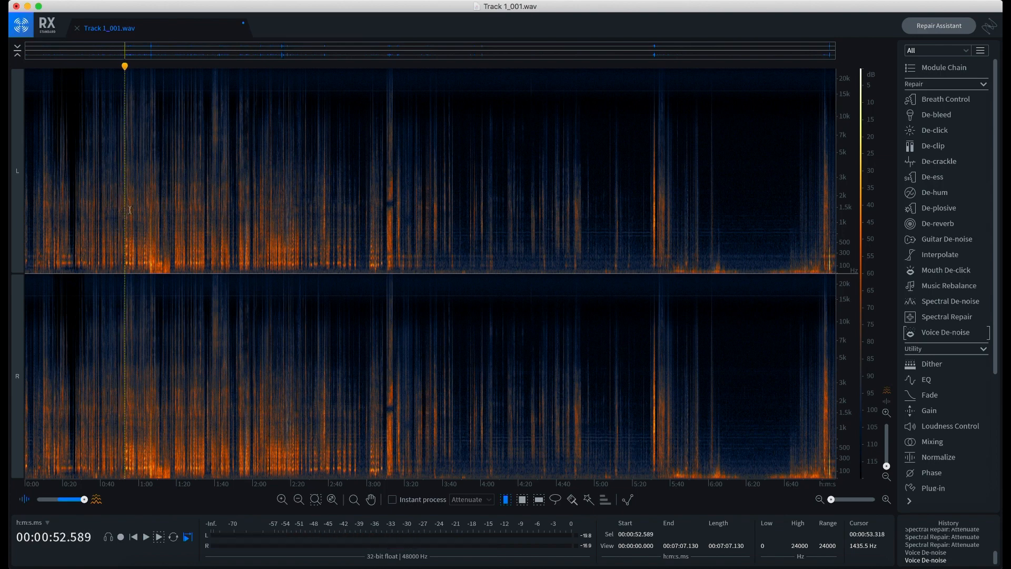
Undo the full-file Voice De-noise, lower the module's reduction amount and close its window
key("super+z")
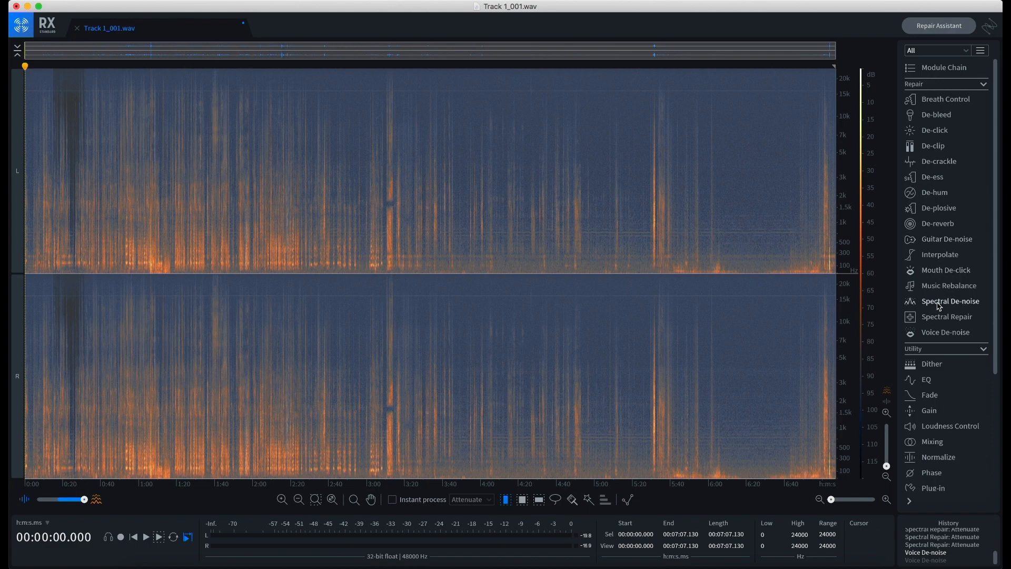
left_click(942, 334)
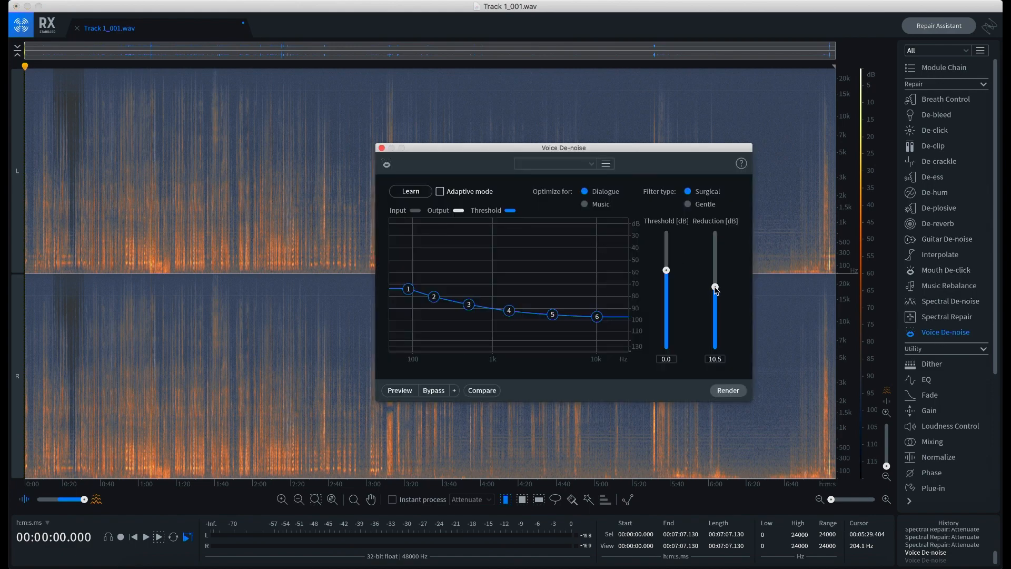
left_click_drag(715, 287, 716, 298)
left_click(382, 148)
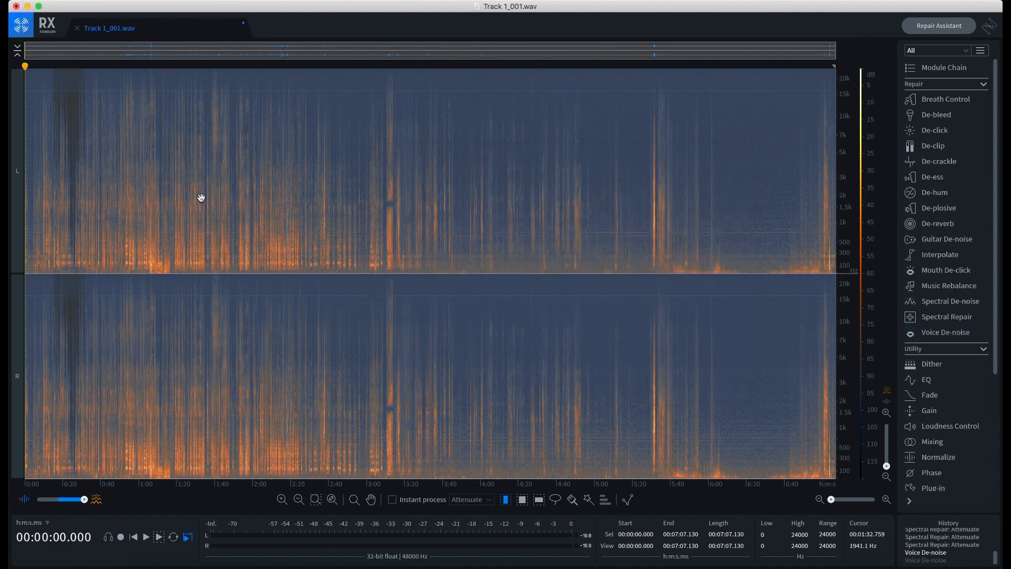
Render Voice De-noise on the whole recording with the lowered reduction
right_click(182, 213)
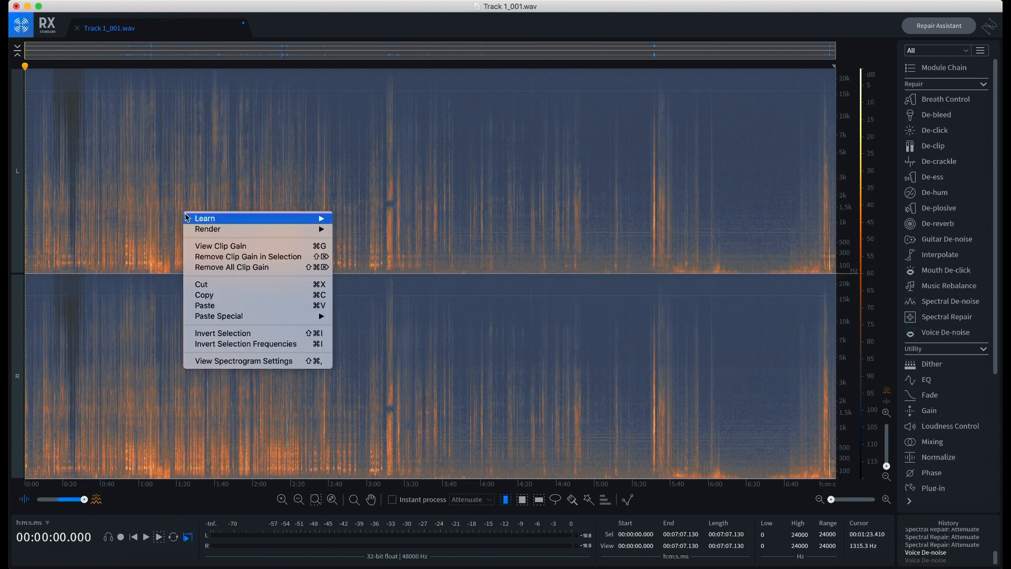
mouse_move(203, 231)
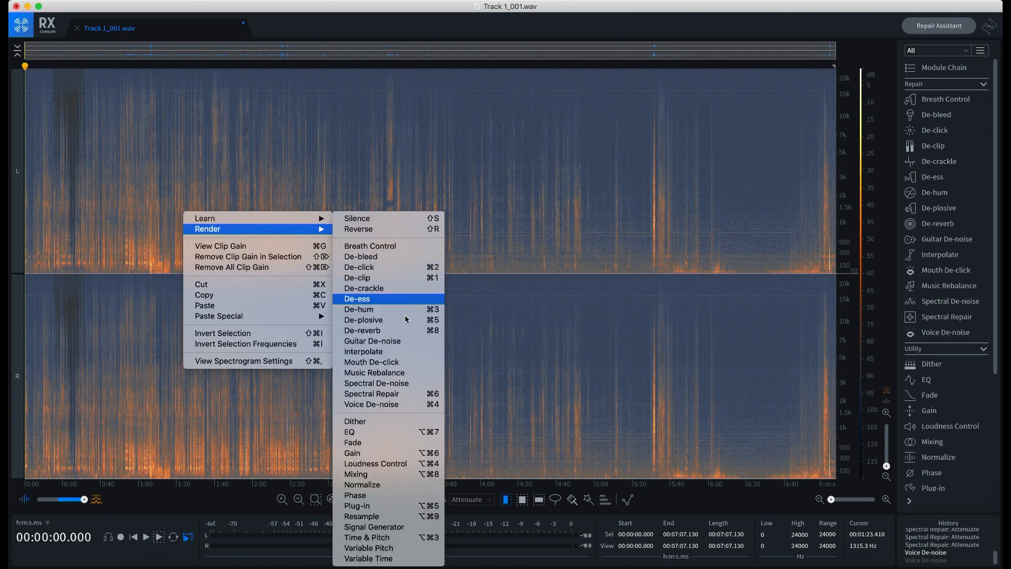
left_click(408, 405)
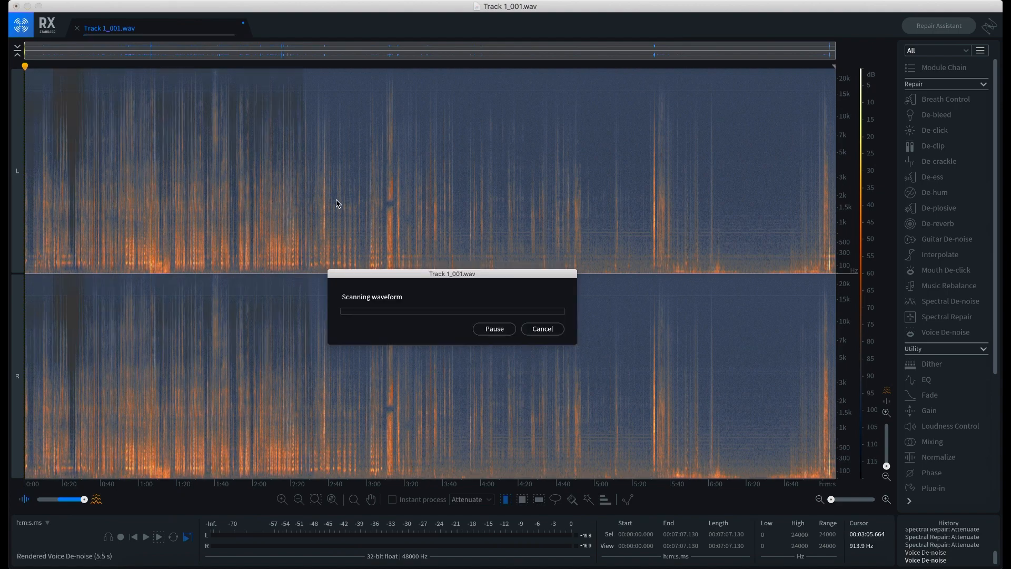
Undo and redo the Voice De-noise render to compare the spectrogram before and after, leaving the render undone
key("super+z")
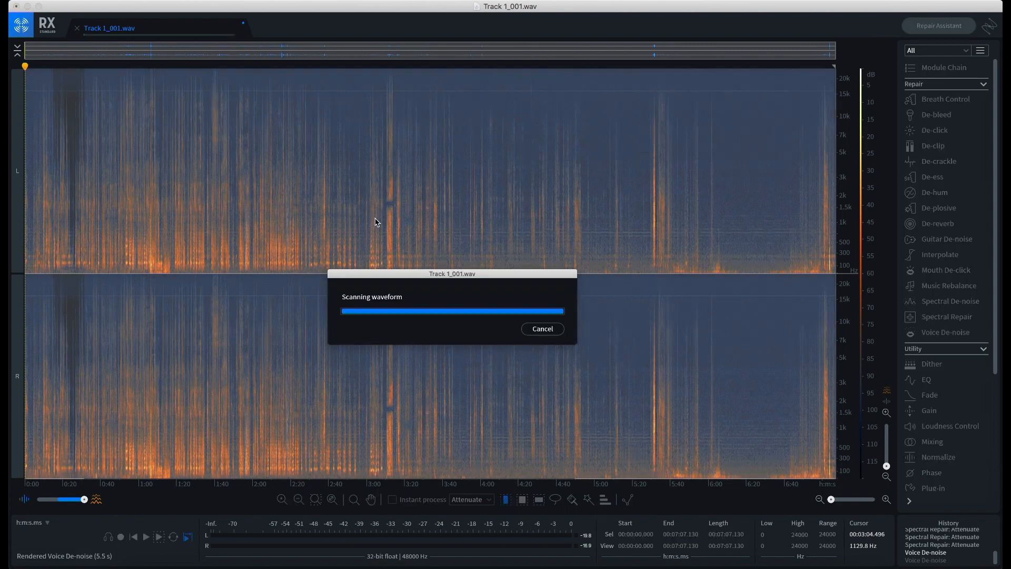
key("super+shift+z")
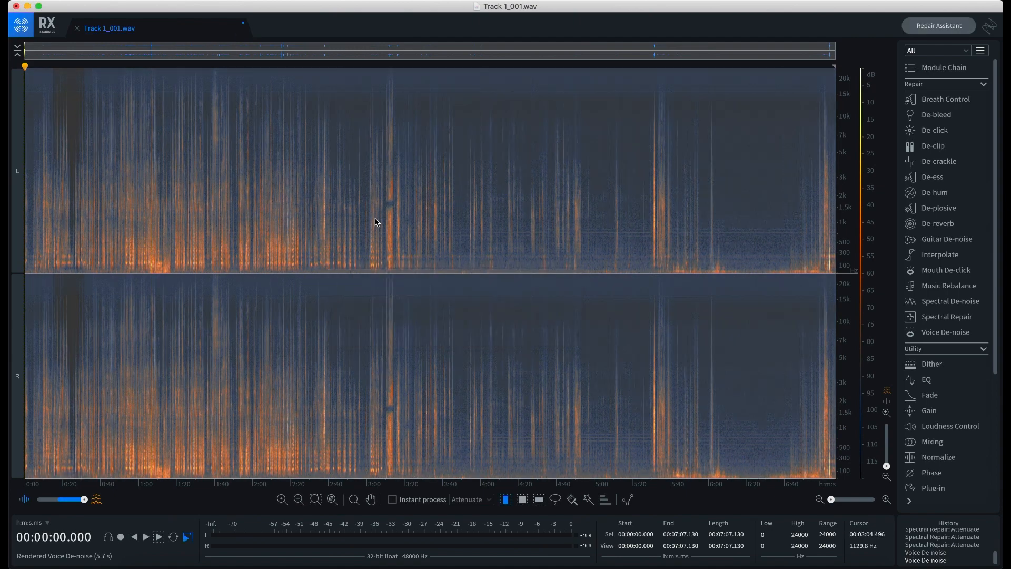
key("super+z")
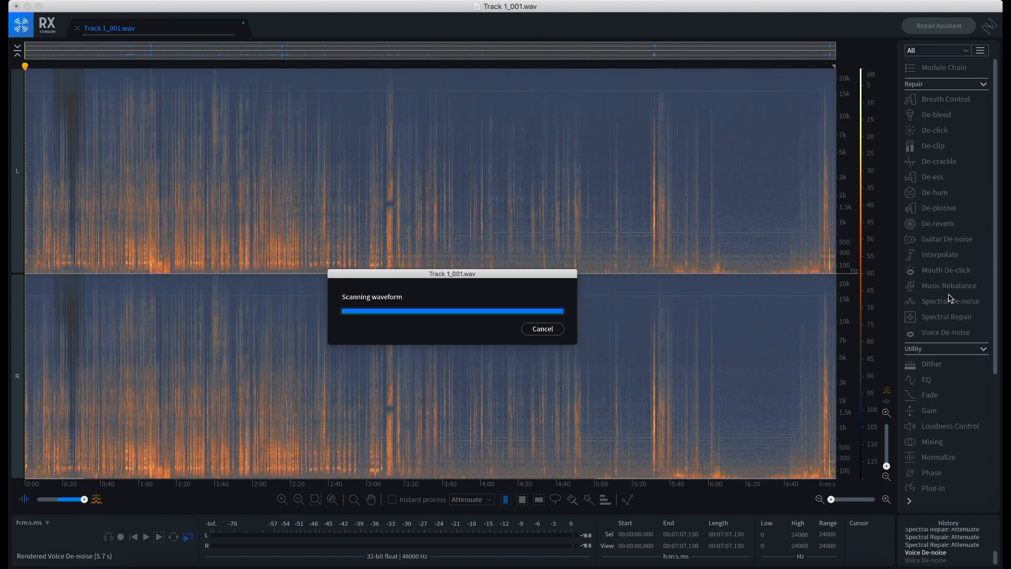
Open Spectral De-noise, load the [Default] preset and move its window clear of the quiet passage
left_click(946, 302)
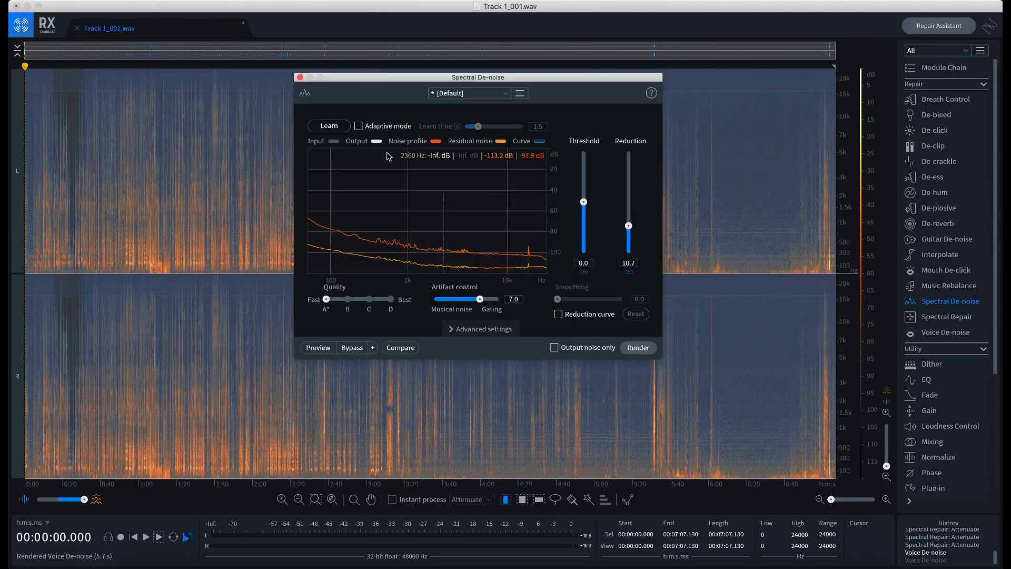
left_click(463, 94)
left_click(462, 108)
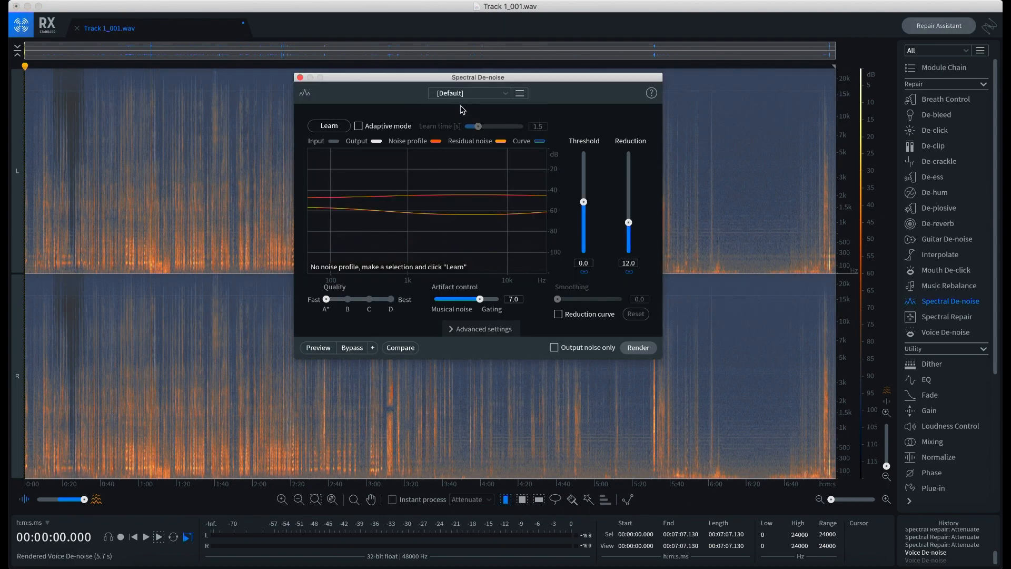
left_click_drag(511, 101, 469, 115)
Select the quiet passage from about 6:15 to 6:40 and learn the Spectral De-noise noise profile from it
left_click(738, 182)
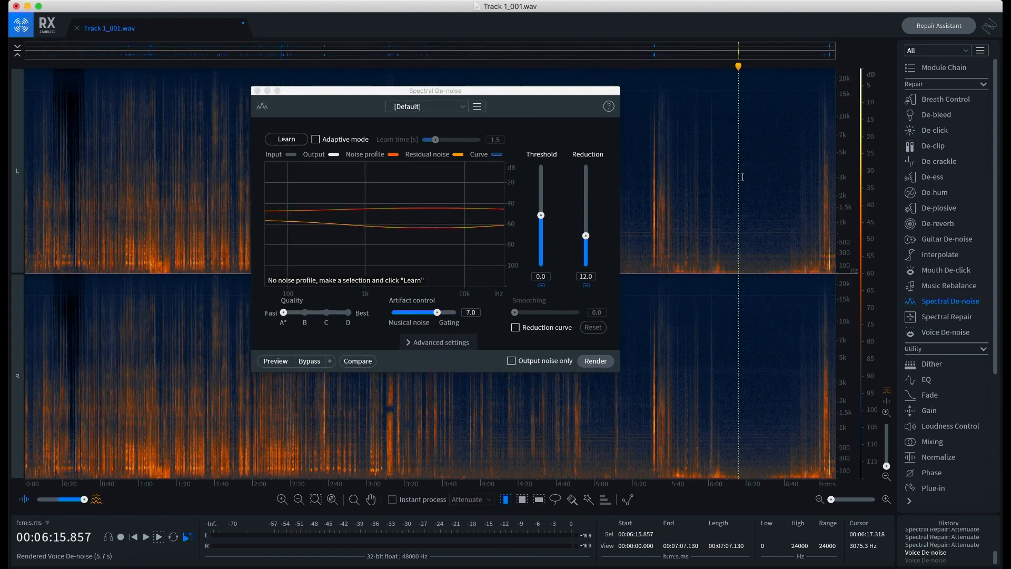
left_click_drag(736, 184, 785, 195)
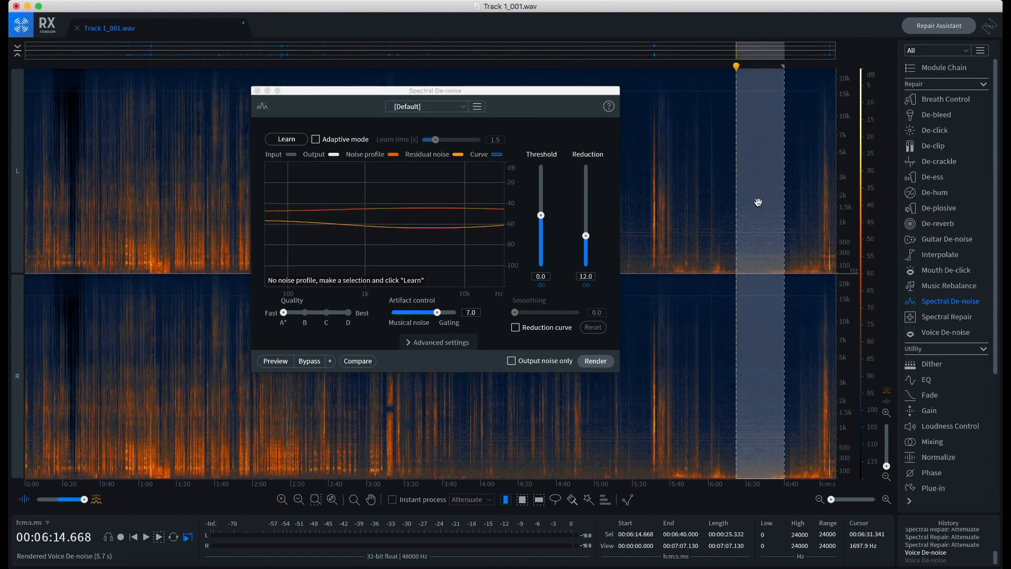
right_click(756, 202)
mouse_move(773, 210)
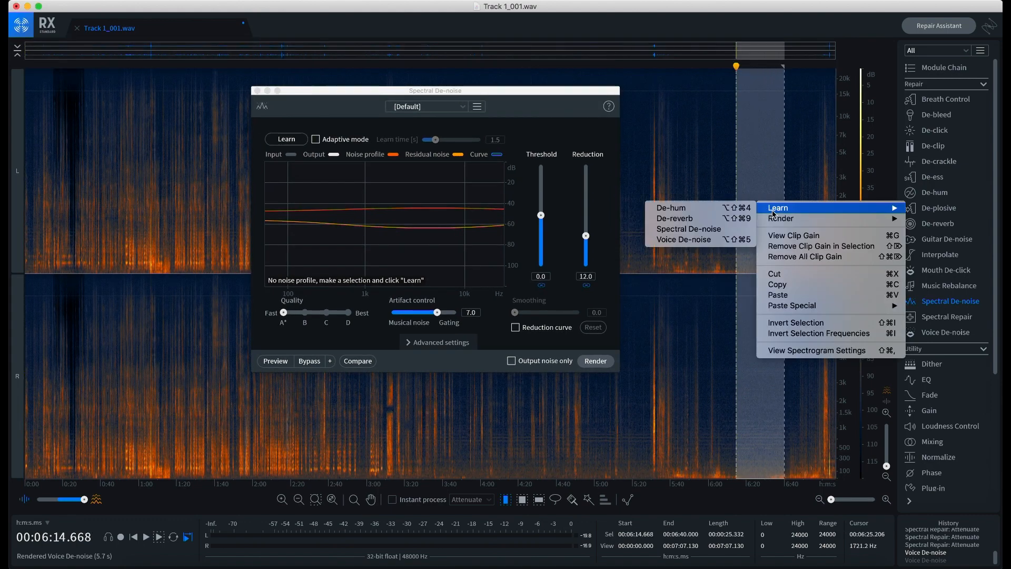
left_click(727, 228)
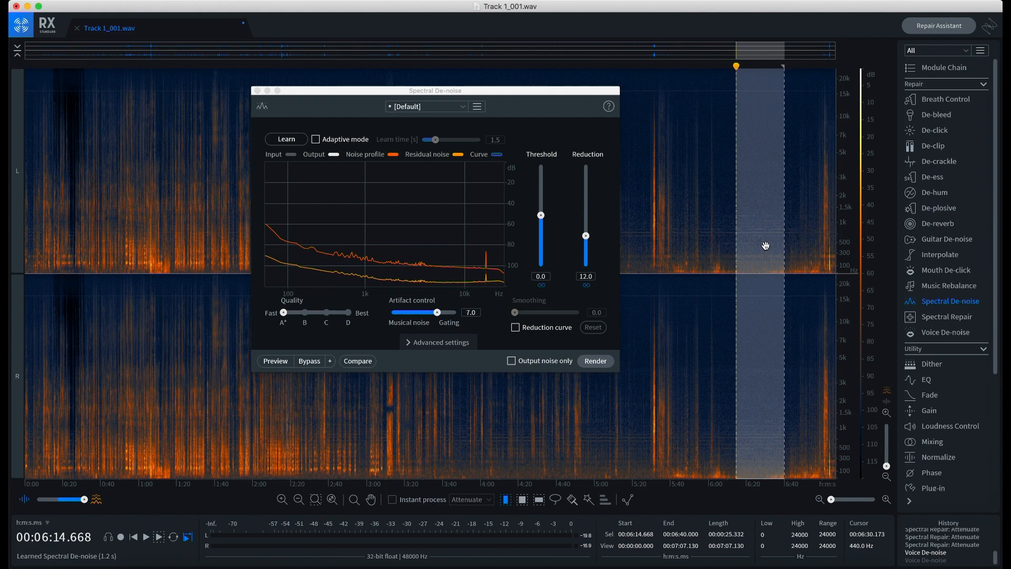
Set the Spectral De-noise reduction to 10.1 and the quality to D (Best), and reposition the module window
left_click_drag(517, 94, 476, 74)
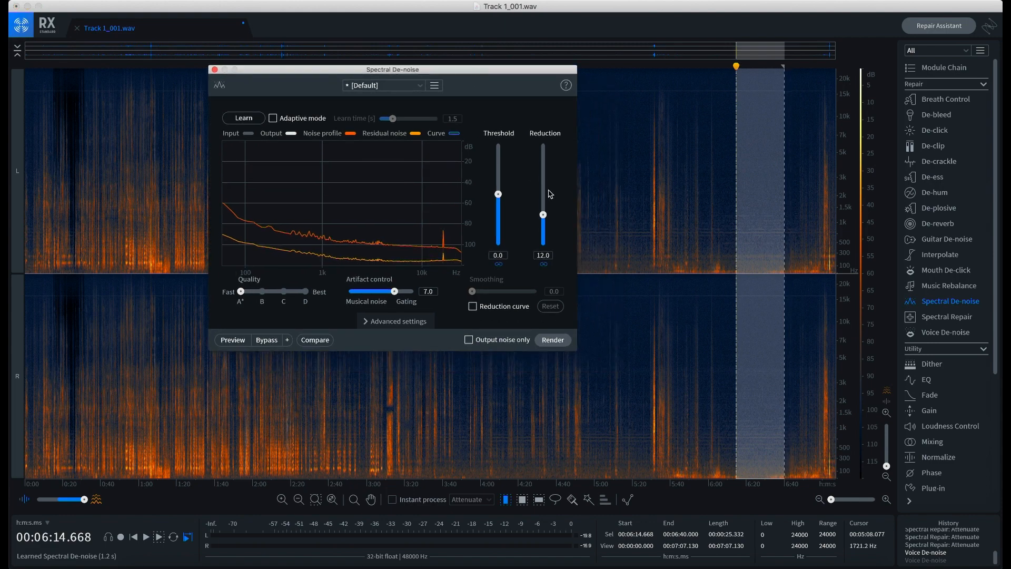
mouse_move(545, 217)
left_mouse_down()
mouse_move(544, 199)
mouse_move(545, 249)
mouse_move(544, 136)
mouse_move(543, 272)
mouse_move(543, 143)
mouse_move(543, 245)
mouse_move(545, 220)
left_mouse_up()
left_click_drag(241, 292, 320, 295)
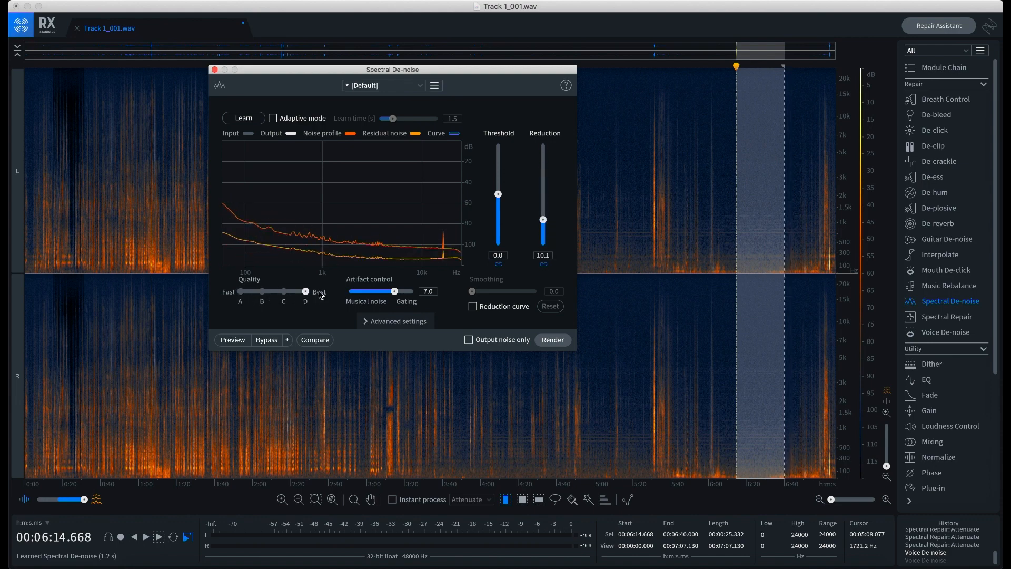
left_click_drag(395, 71, 446, 134)
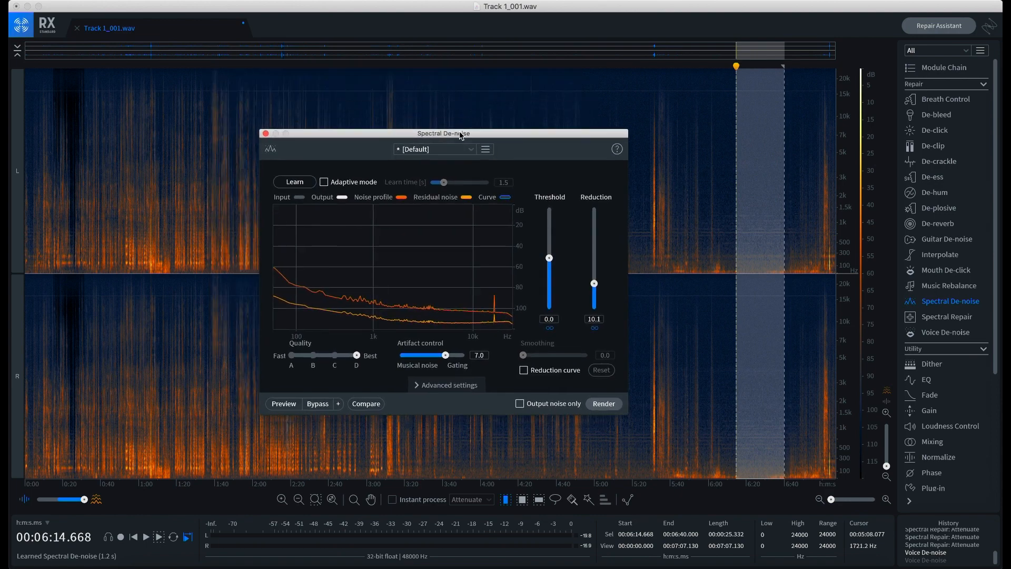
Select the whole recording, render Spectral De-noise across it with the learned profile and close the module window
left_click(211, 152)
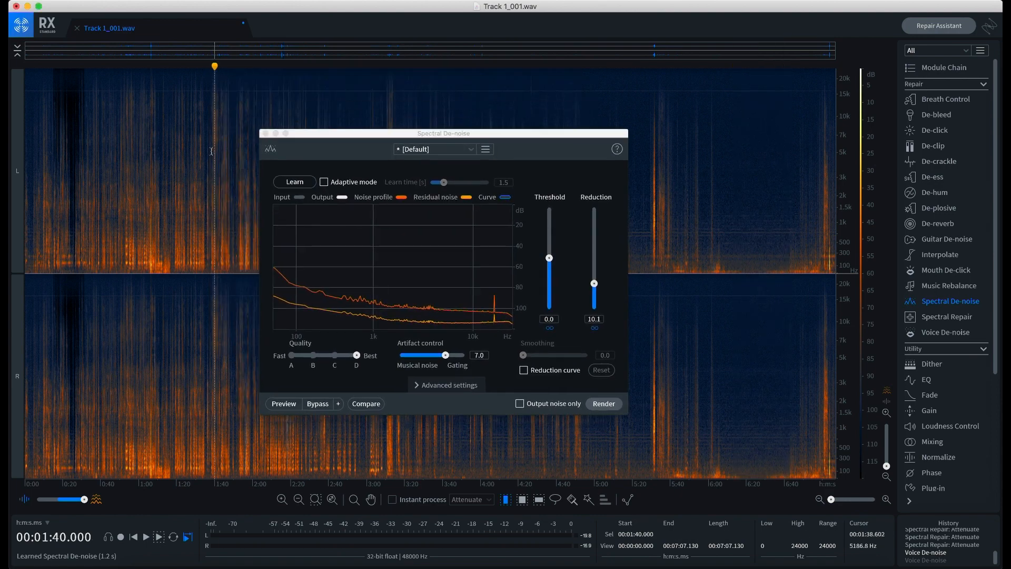
key("super+a")
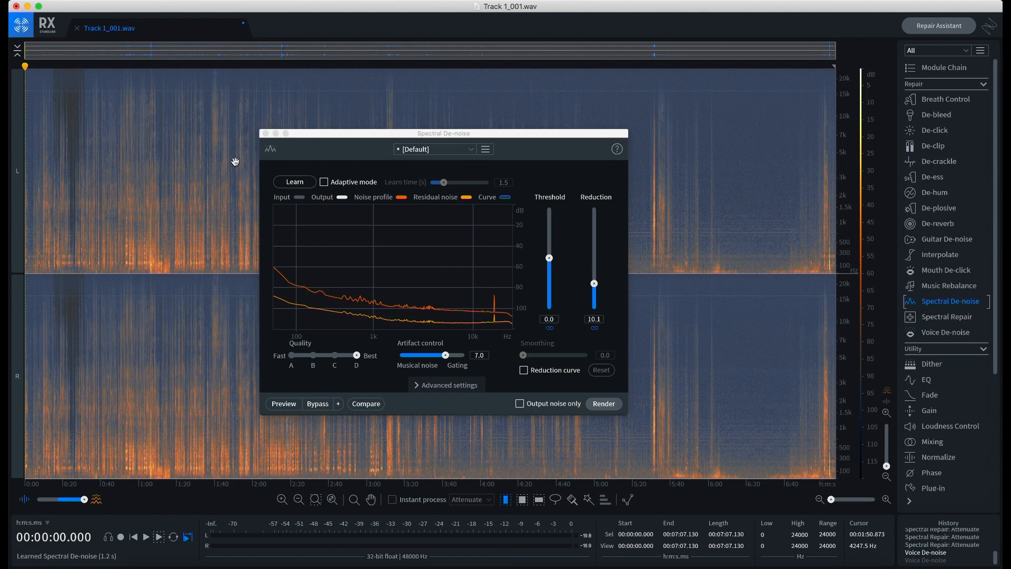
right_click(235, 162)
mouse_move(252, 179)
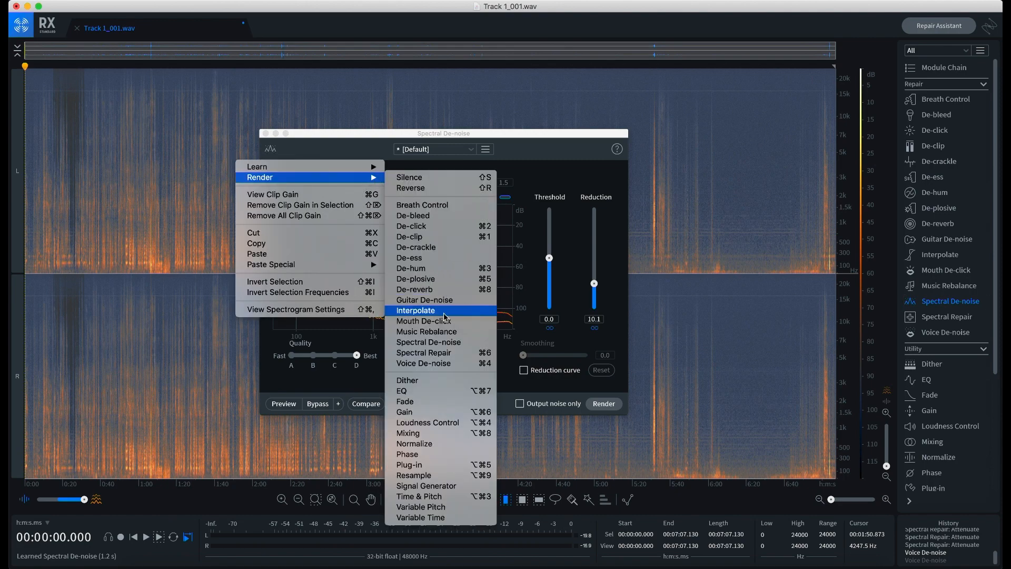
left_click(439, 342)
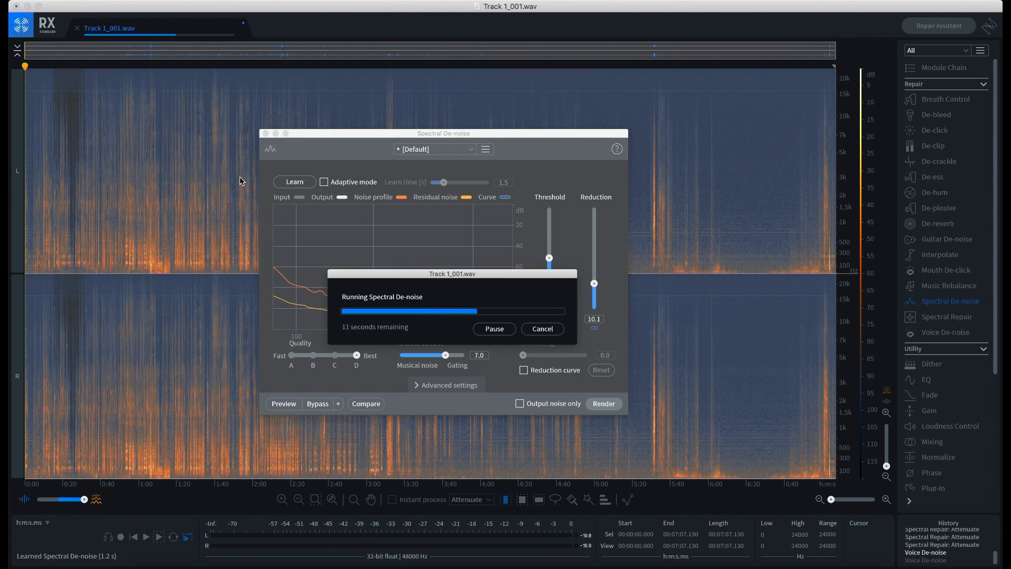
left_click(266, 133)
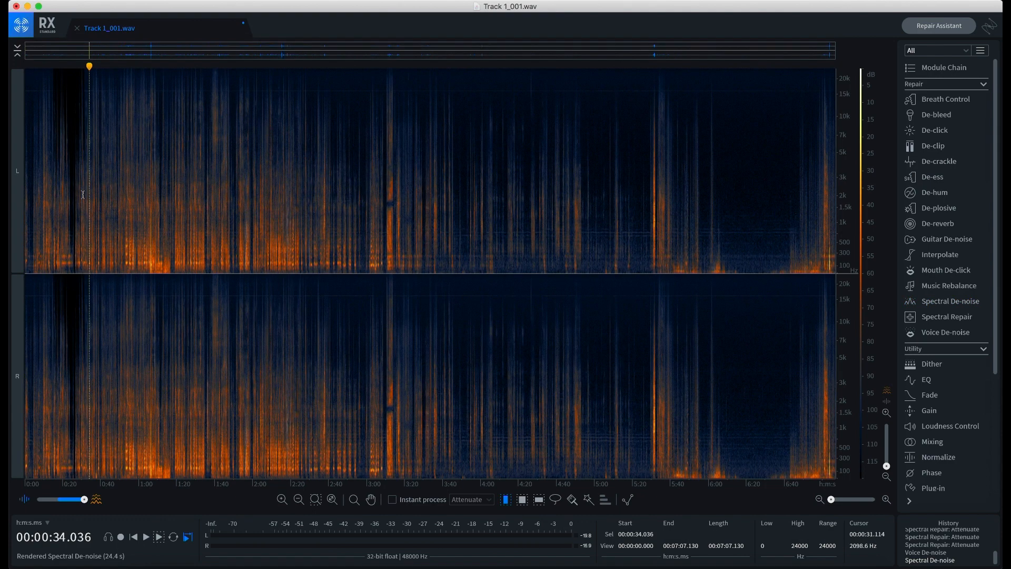
Play the denoised recording from about 0:31 and repeatedly from about 0:20 to check the voice quality
left_click(84, 195)
key("space")
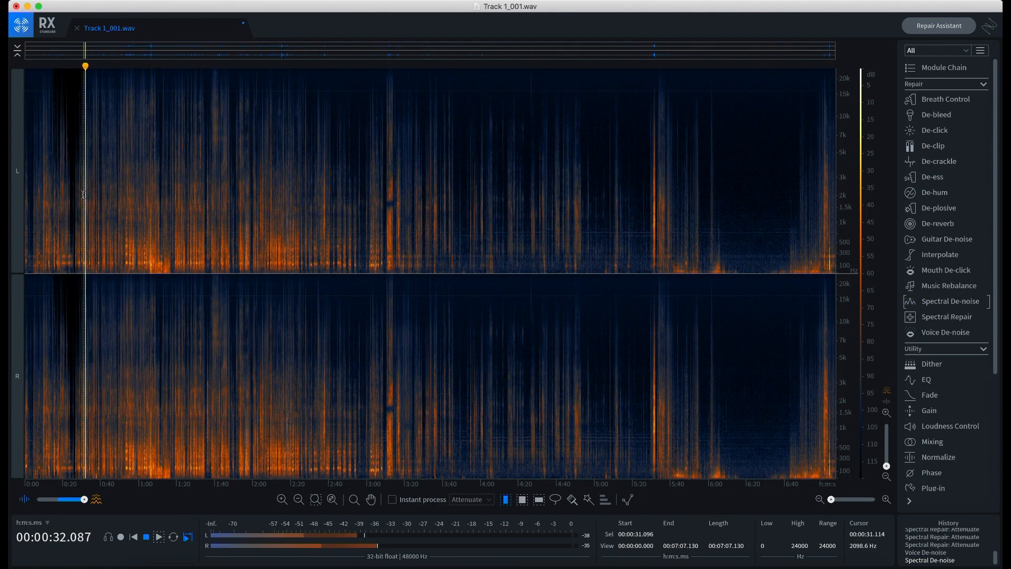
left_click(65, 188)
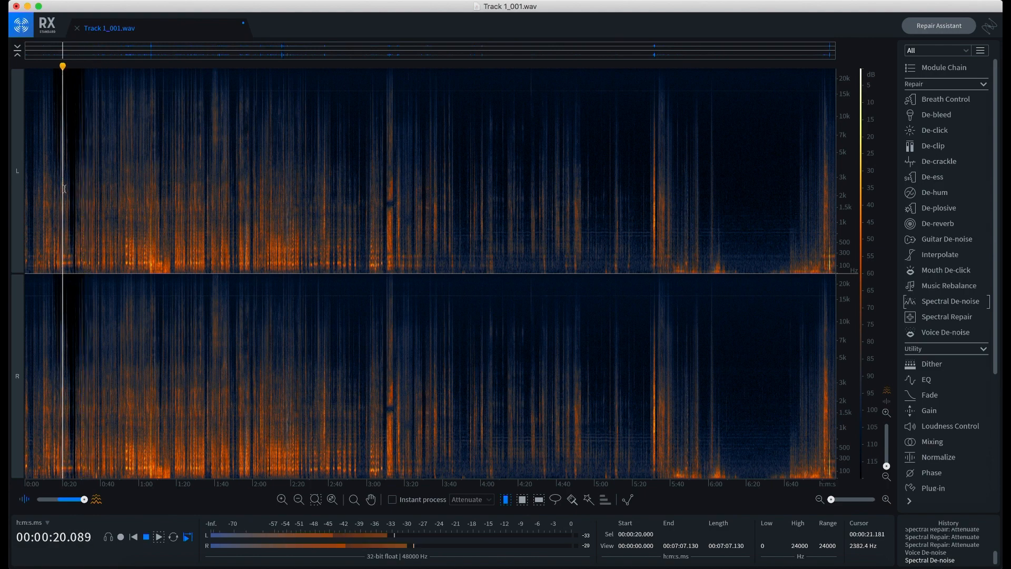
key("space")
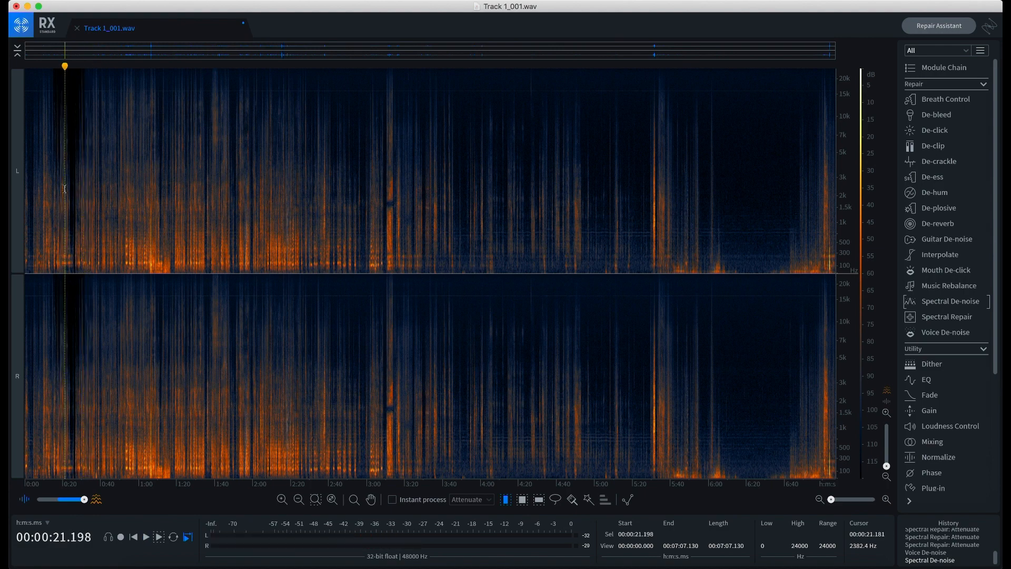
left_click(82, 187)
left_click(63, 184)
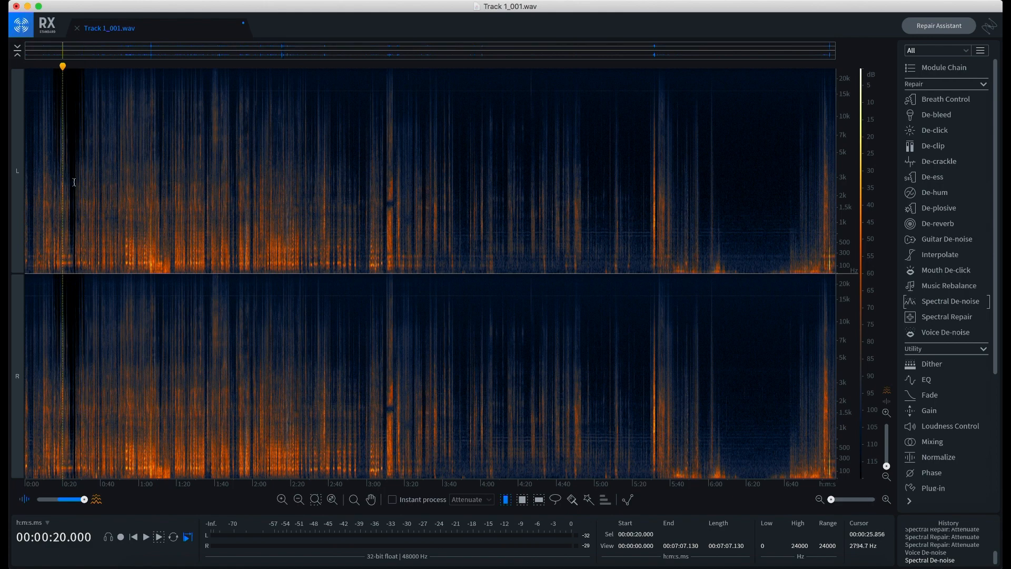
left_click(75, 183)
left_click(61, 185)
key("space")
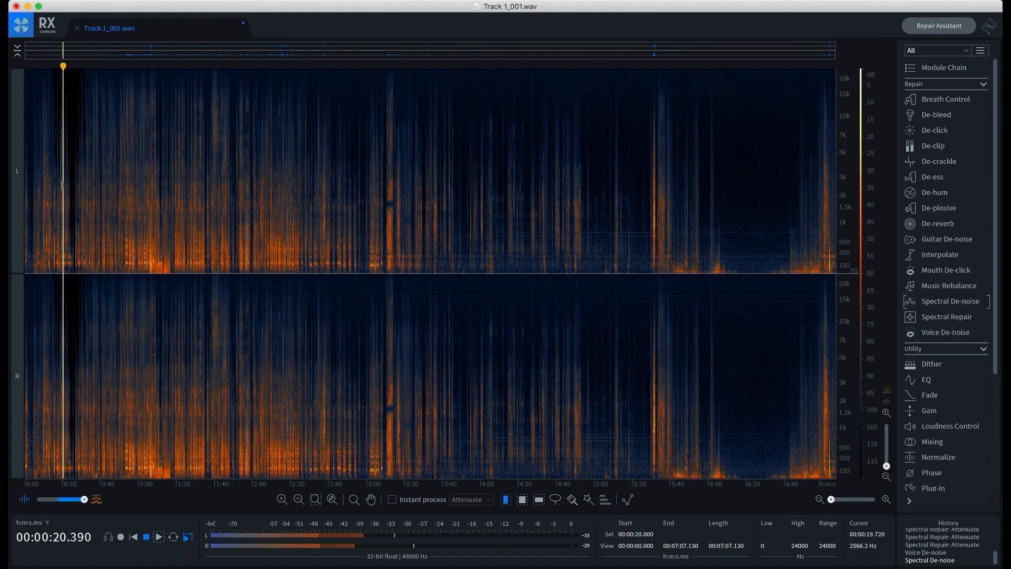
key("space")
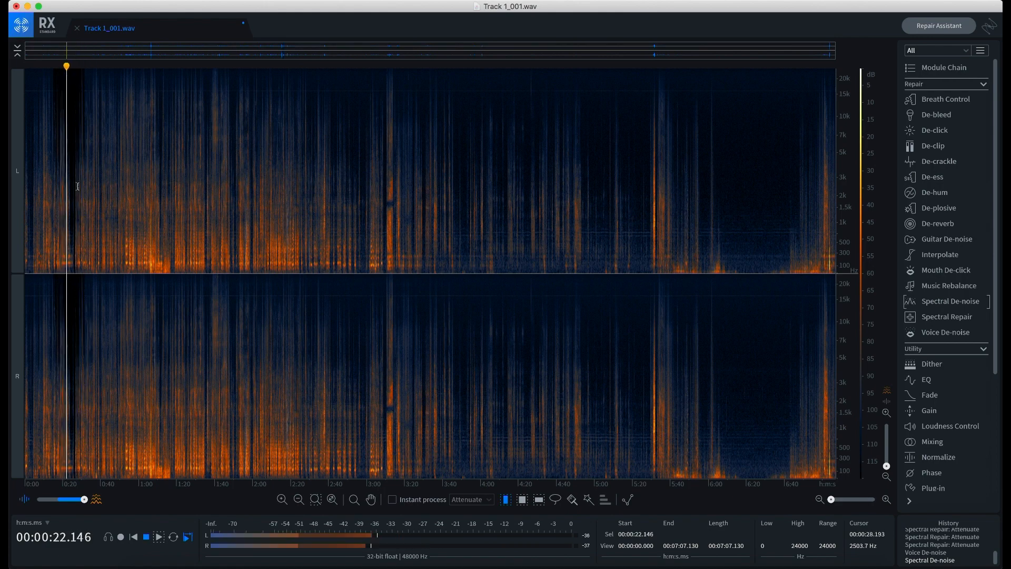
key("space")
key("space")
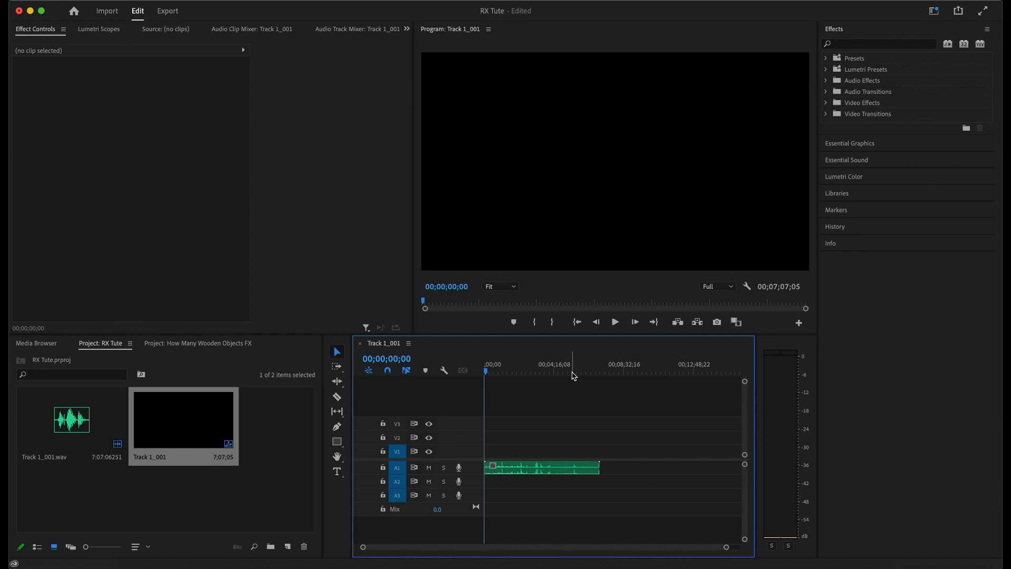
Switch to Premiere Pro, move the Track 1_001 sequence playhead to about 00;06;02;28 and select the audio clip on A1
left_click_drag(574, 376, 558, 378)
left_click_drag(489, 372, 585, 375)
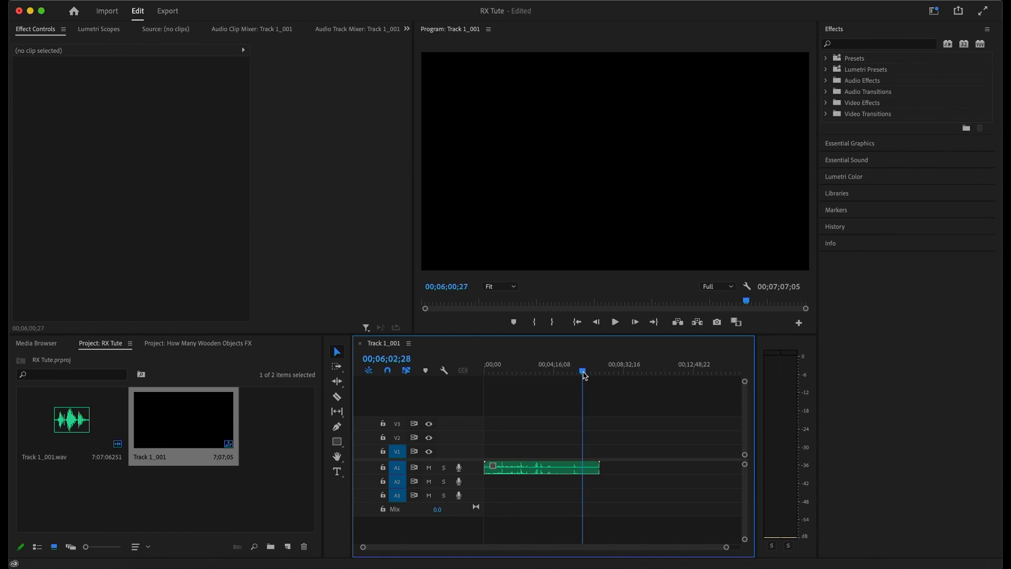
left_click(556, 469)
Open the Audio Track Mixer for Track 1_001 and expand its effects and sends section
left_click(363, 30)
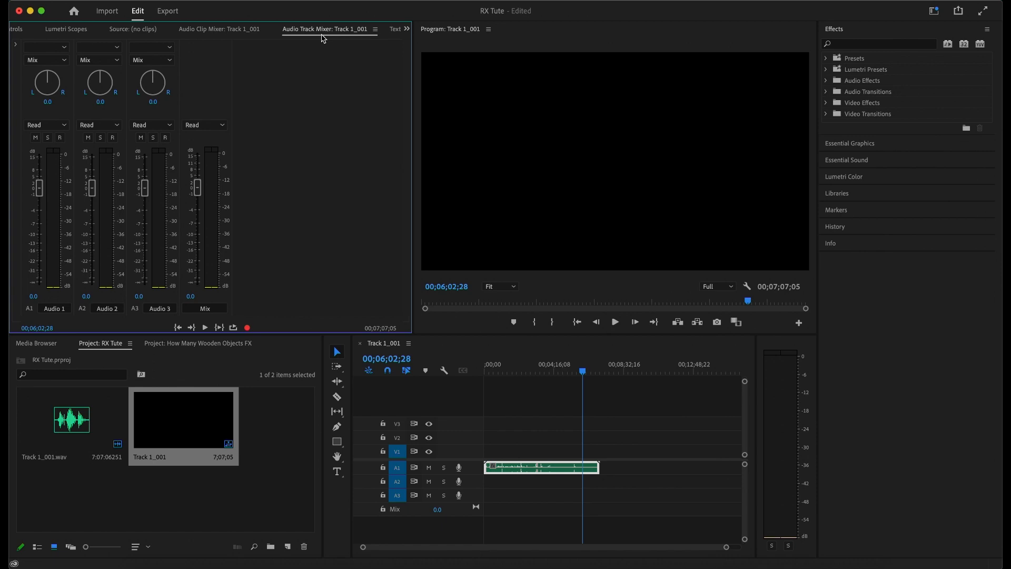
left_click(16, 47)
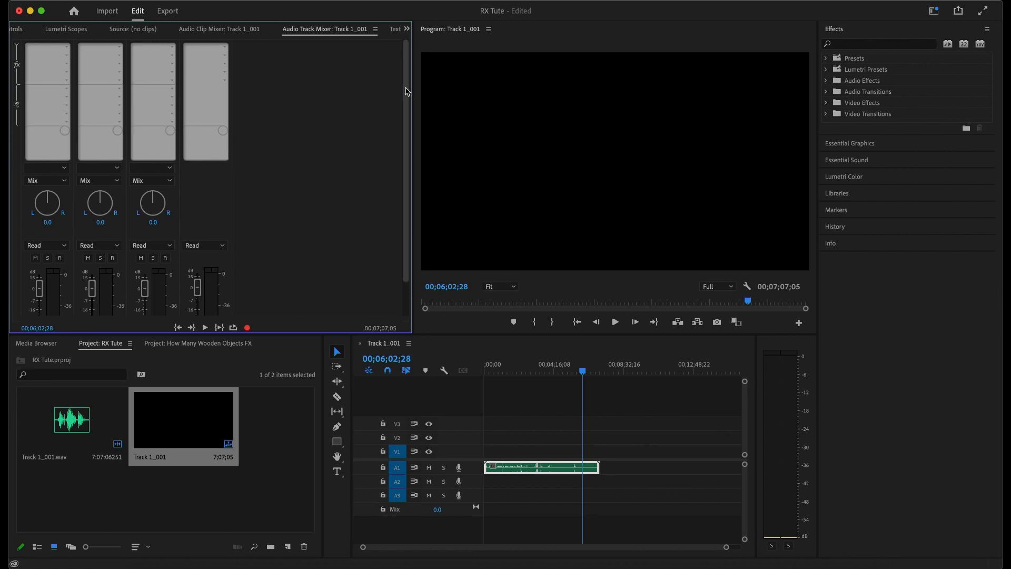
left_click_drag(406, 92, 405, 173)
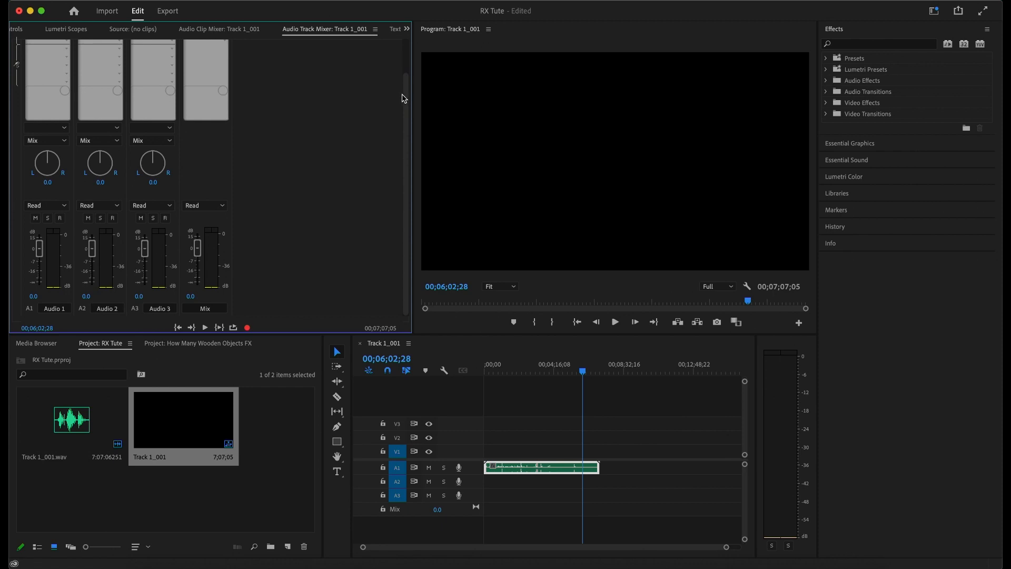
left_click_drag(404, 98, 404, 65)
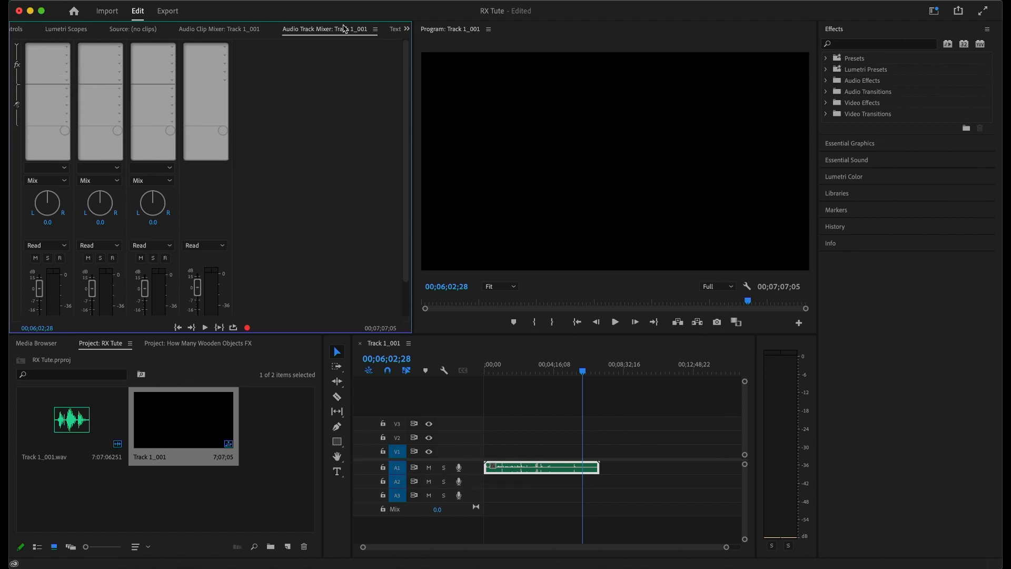
scroll(404, 105, "down", 3)
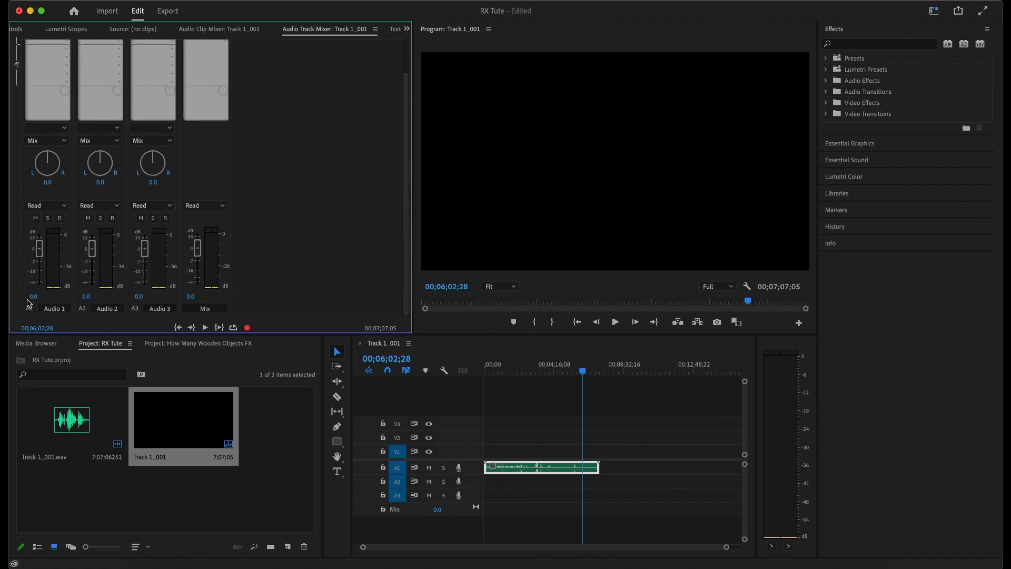
scroll(406, 174, "up", 3)
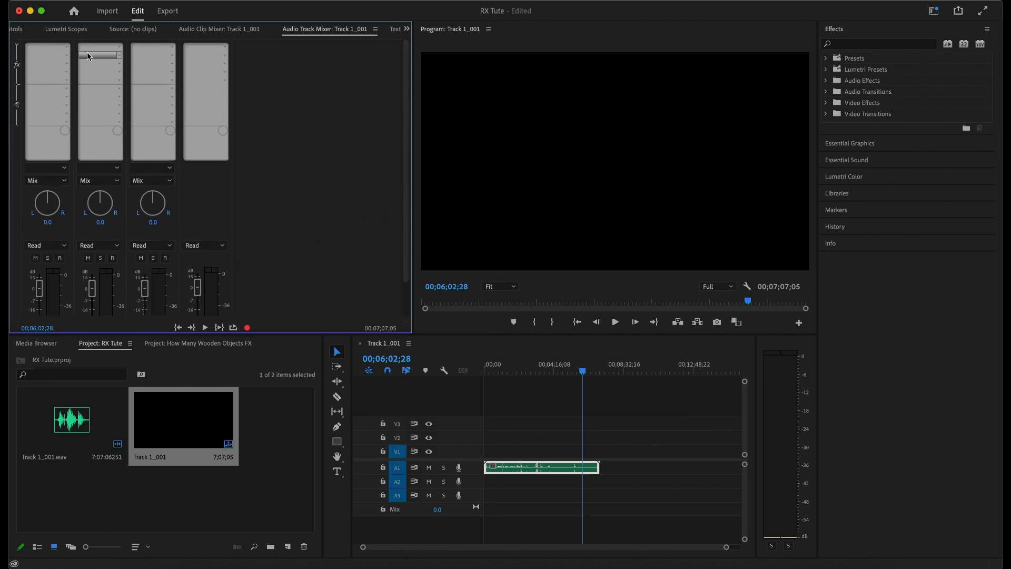
Add the VST3 iZotope RX 8 Voice De-noise effect to the first effect slot of the Audio 1 track
left_click(68, 50)
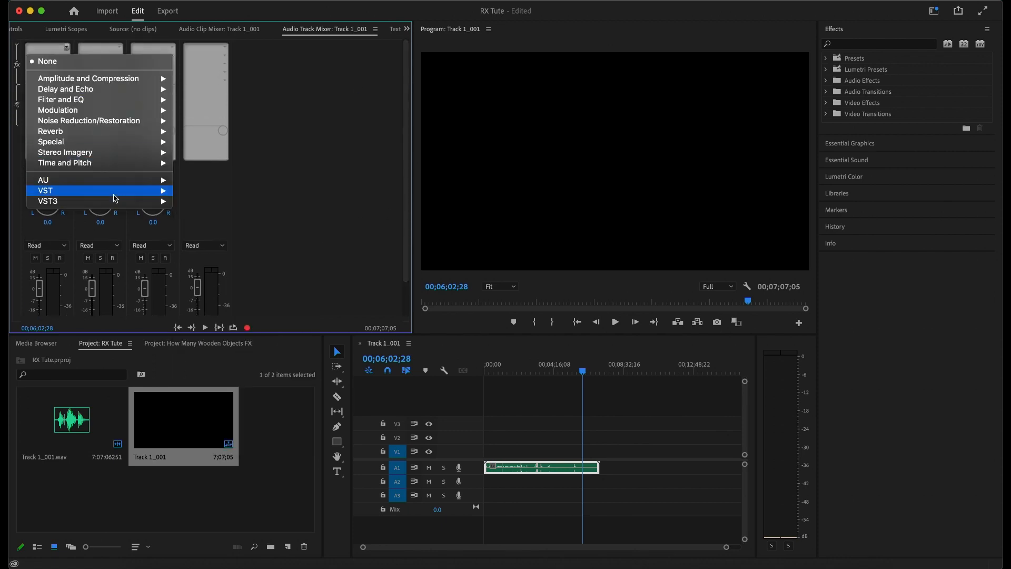
mouse_move(115, 203)
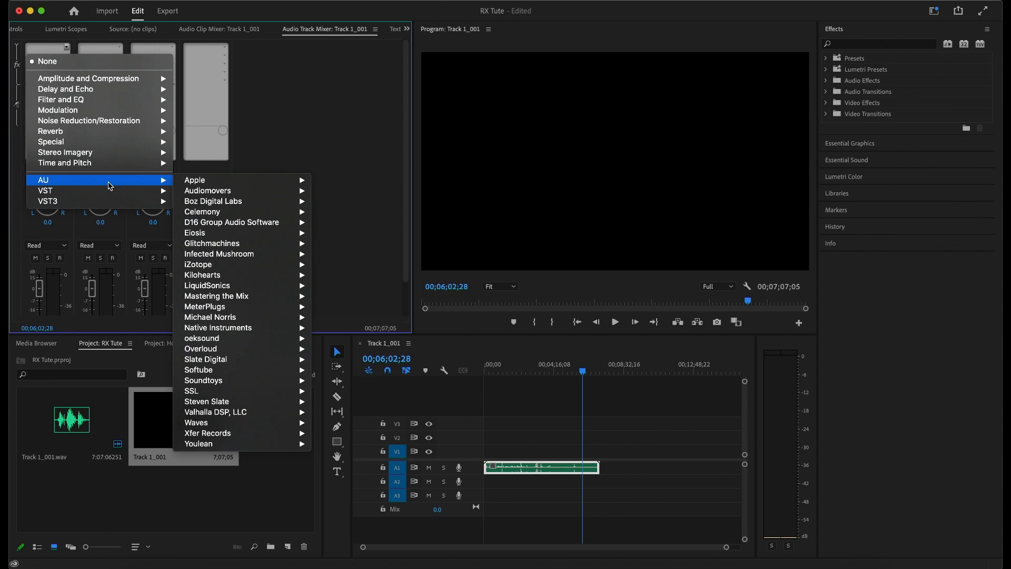
mouse_move(221, 341)
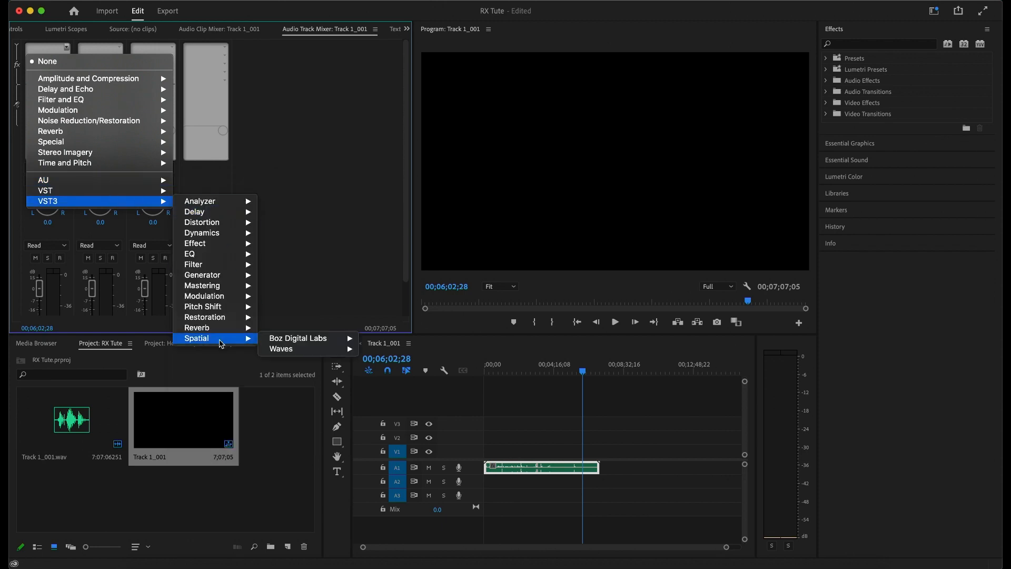
mouse_move(223, 321)
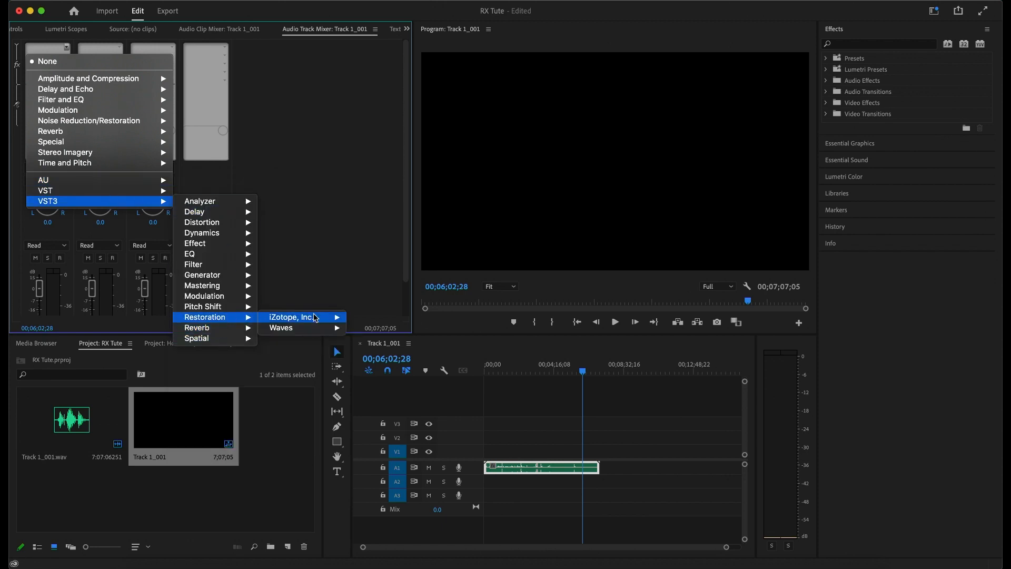
mouse_move(312, 316)
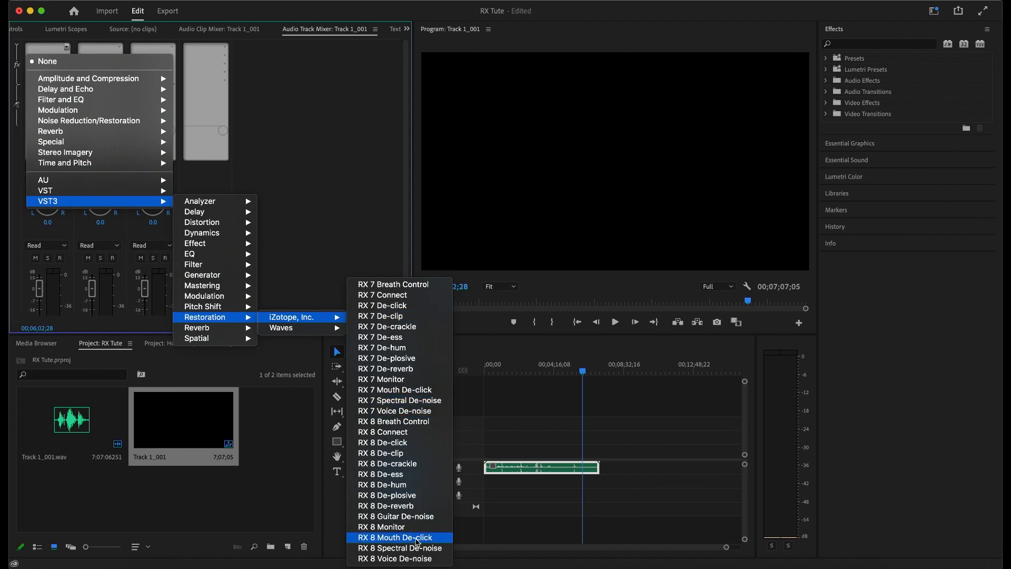
left_click(426, 557)
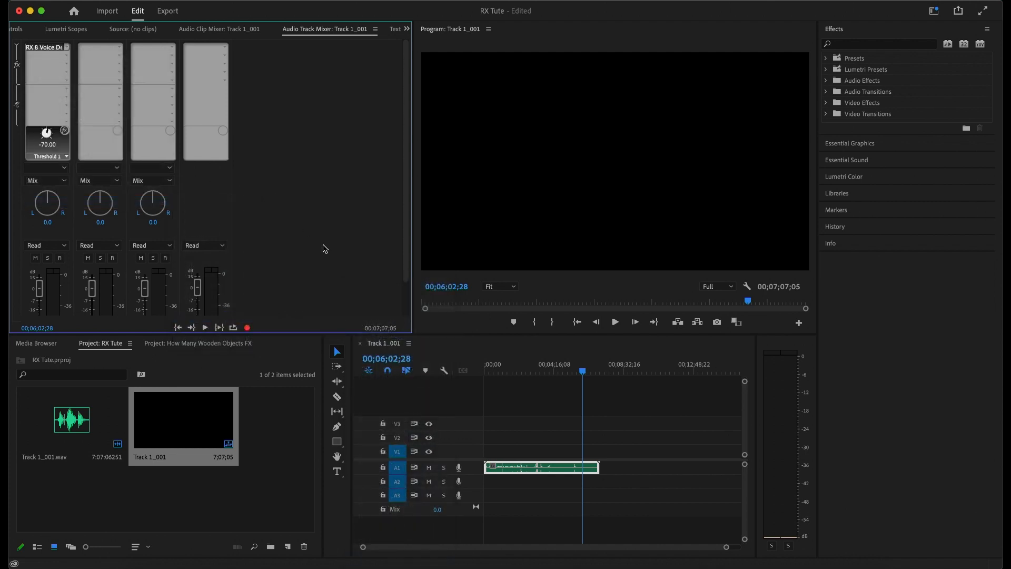
Play the sequence from about 6:03 and again from about 6:17 to hear the effect on Audio 1
left_click_drag(582, 372, 583, 375)
key("space")
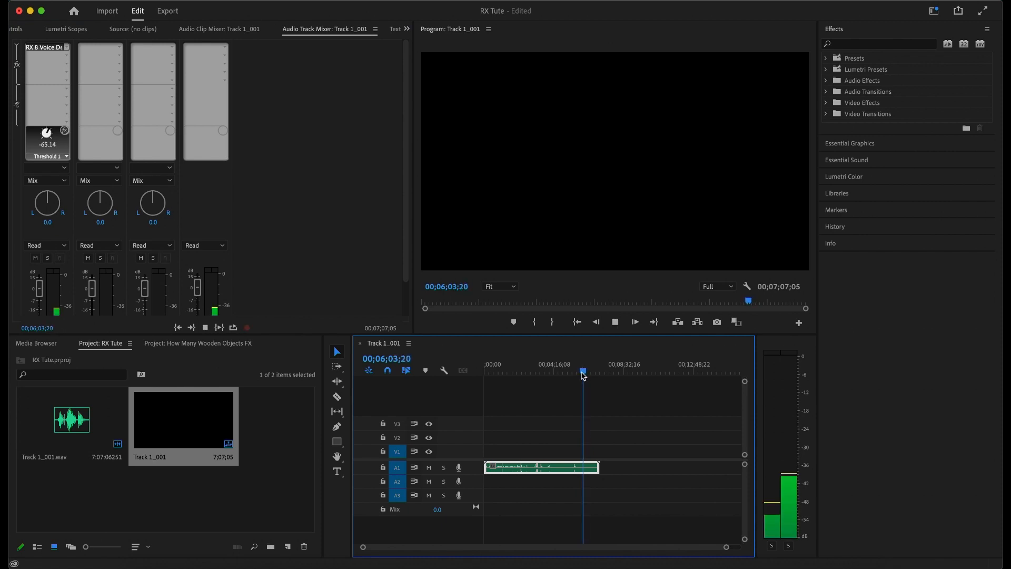
key("space")
left_click_drag(584, 372, 586, 372)
key("space")
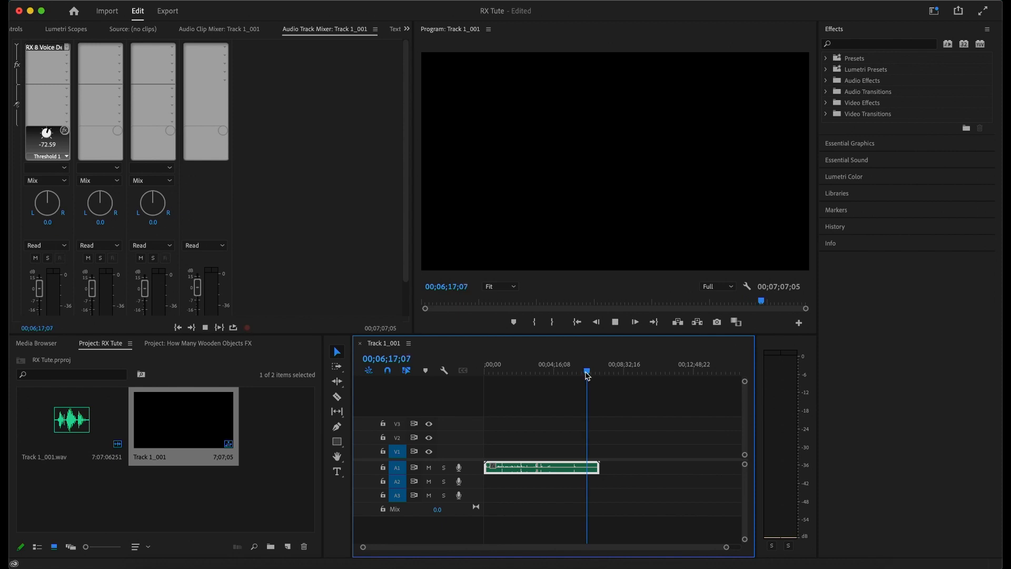
Open the Voice De-noise editor on Audio 1, bypass the effect and play a short stretch for comparison
double_click(45, 47)
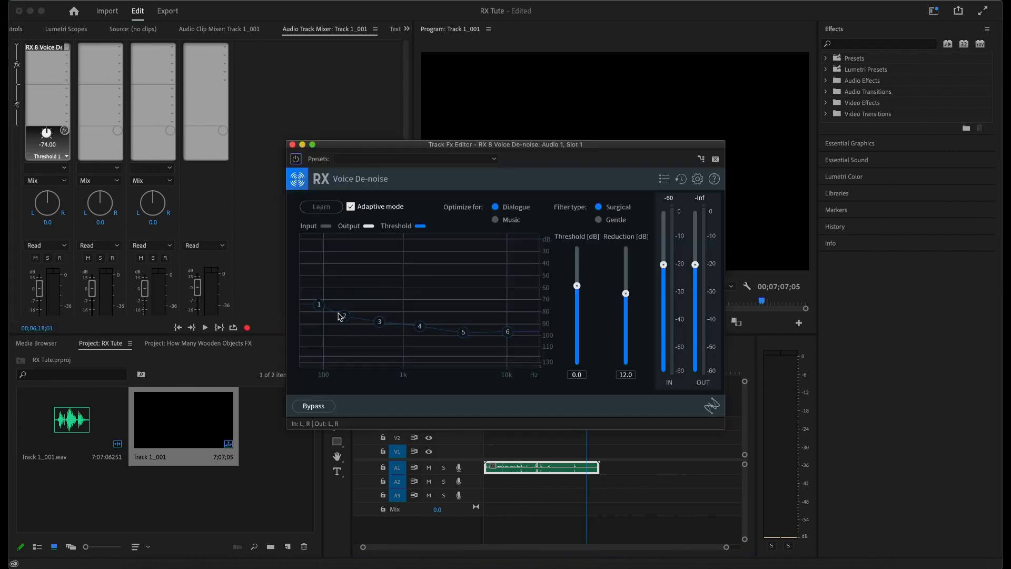
left_click(313, 405)
key("space")
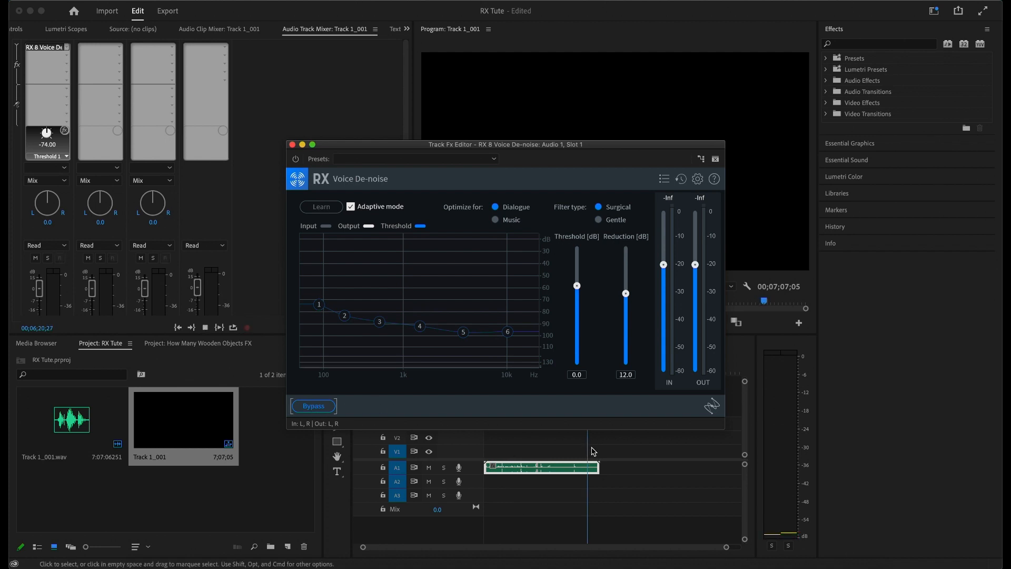
key("space")
Toggle Adaptive mode off and back on, and resume playback with Voice De-noise active
left_click(353, 207)
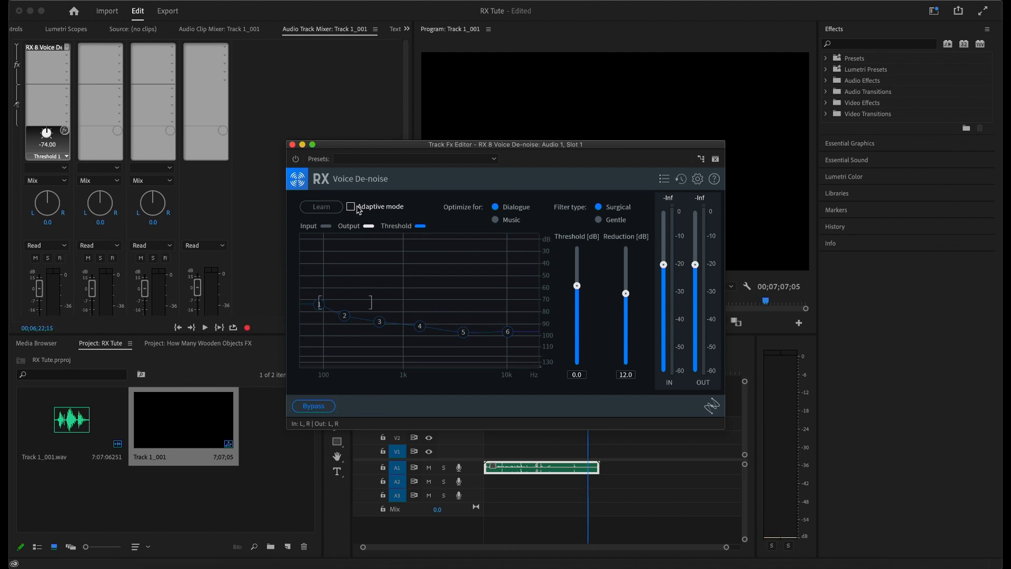
left_click(355, 209)
left_click(352, 208)
left_click(353, 208)
key("space")
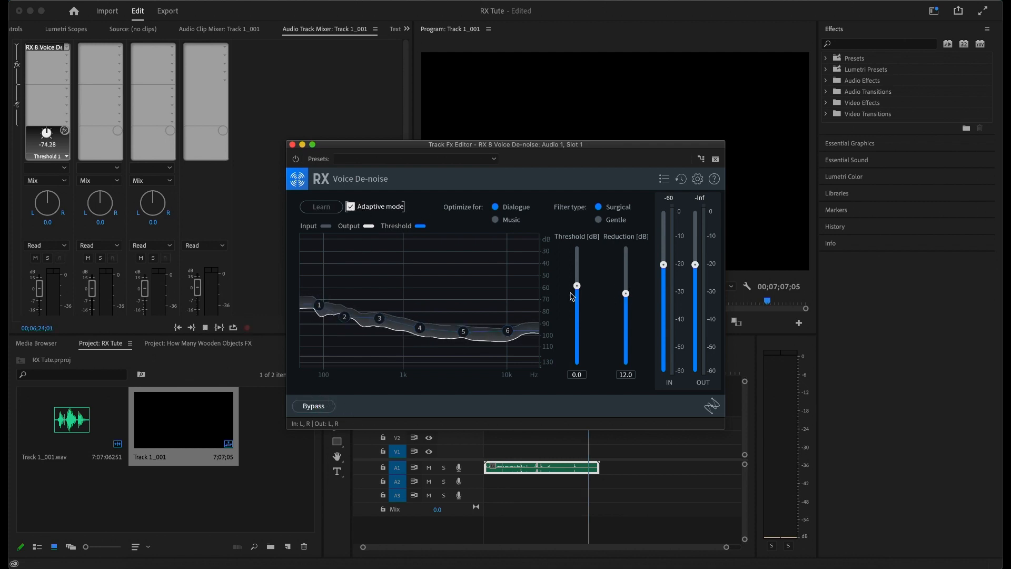
Set the Voice De-noise reduction to 0.0 and try several thresholds between -20.0 and 4.8 dB during playback, ending at -5.8 dB
left_click_drag(626, 293, 626, 463)
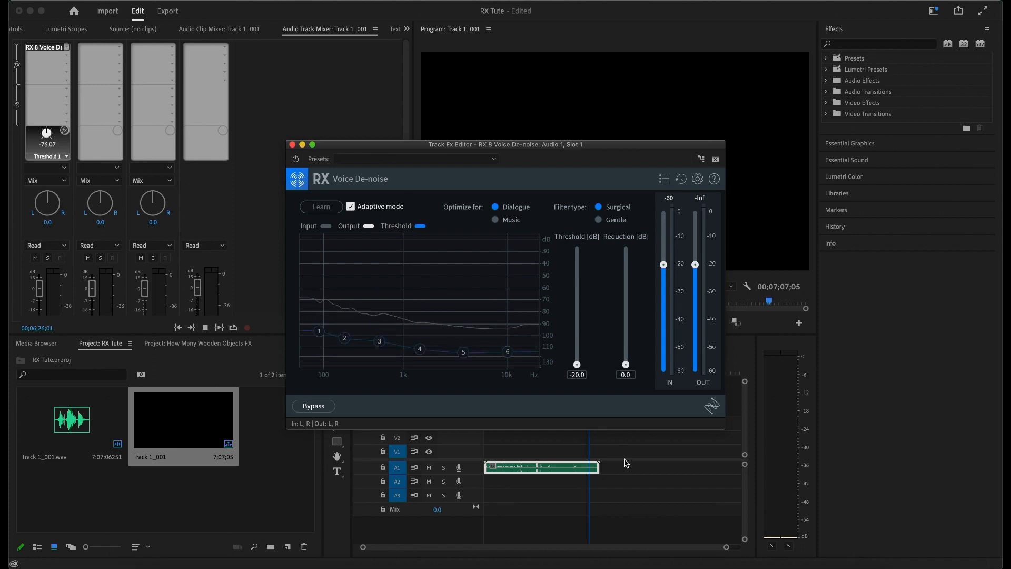
left_click_drag(577, 364, 578, 345)
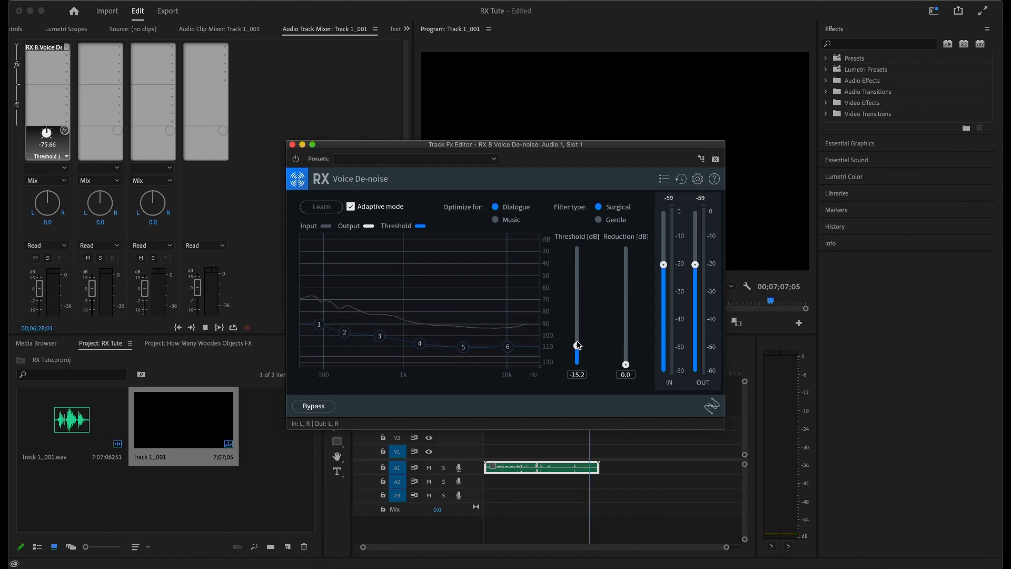
left_click_drag(582, 295, 586, 272)
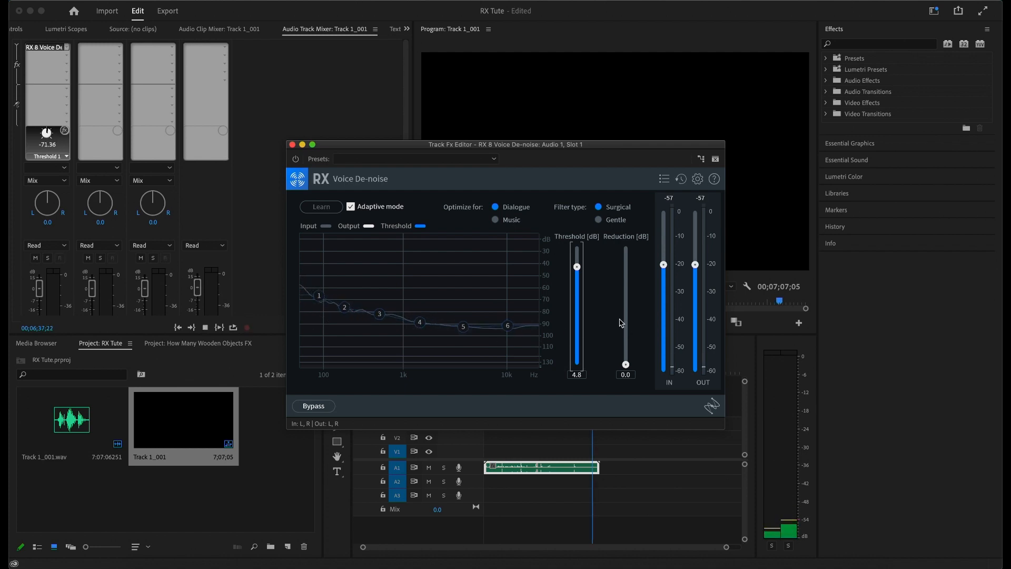
left_click_drag(581, 273, 580, 311)
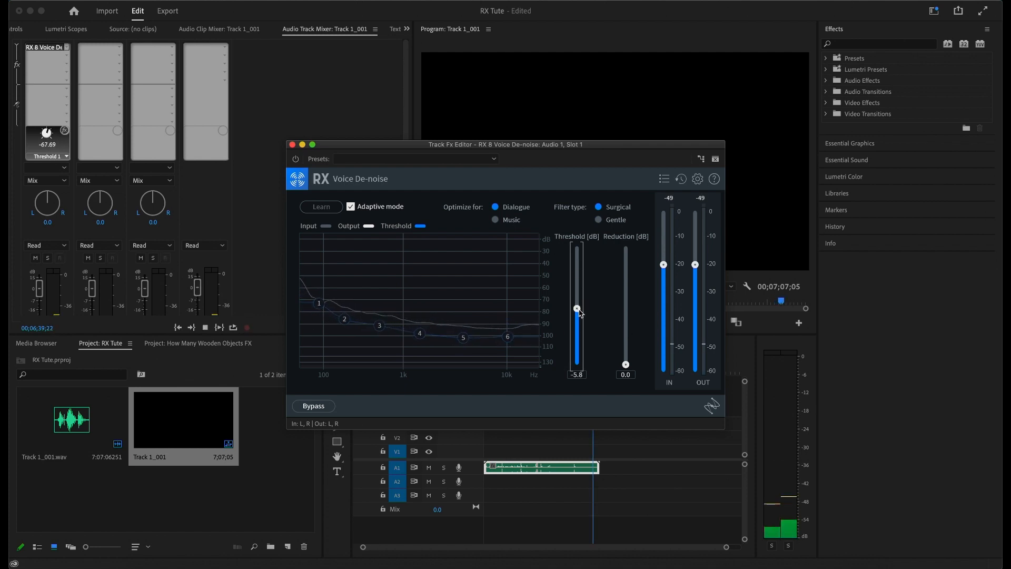
Try a Voice De-noise reduction of 20.0 during playback, settle on threshold -3.4 dB and reduction 9.1 dB, and stop playback
left_click_drag(626, 365, 623, 164)
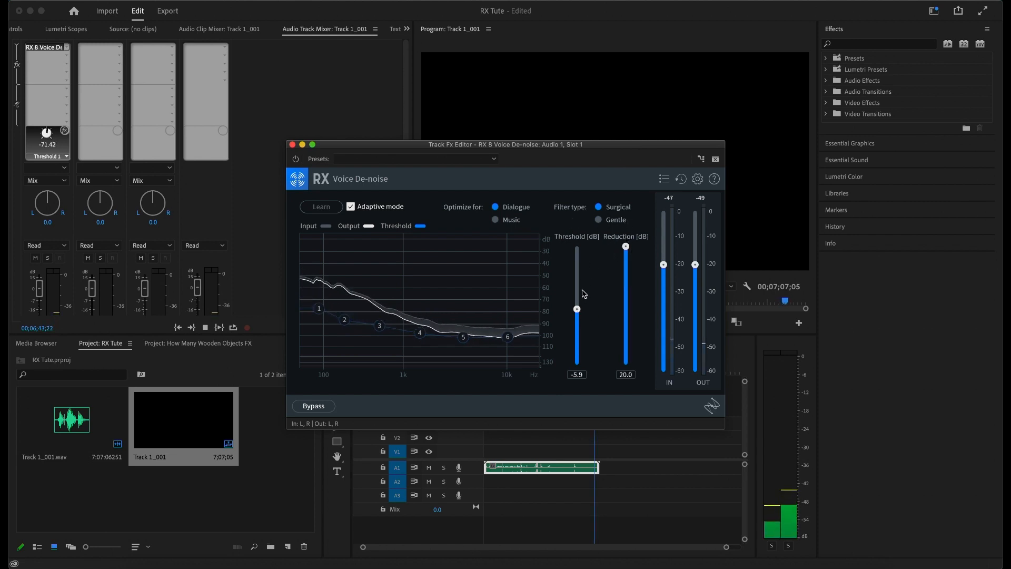
mouse_move(580, 311)
left_mouse_down()
mouse_move(579, 247)
mouse_move(578, 297)
left_mouse_up()
left_click_drag(626, 257, 579, 302)
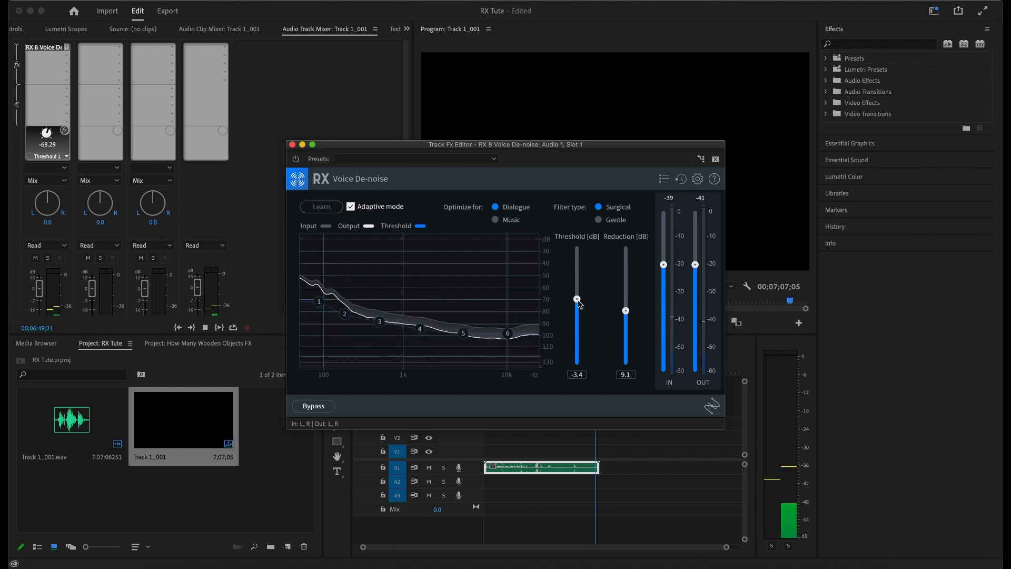
key("space")
left_click(498, 442)
key("space")
key("space")
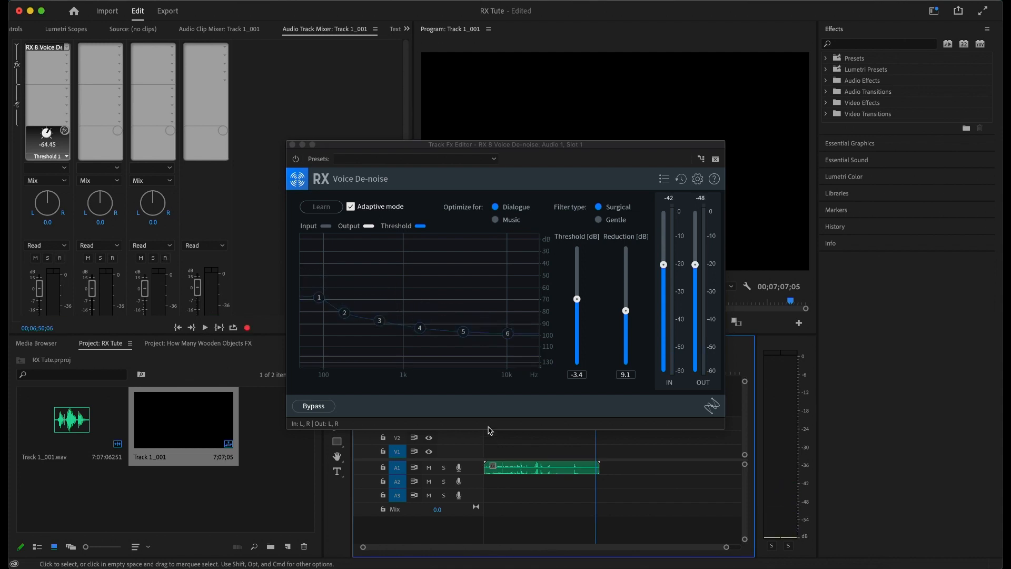
Play the sequence from its start while adjusting Voice De-noise, ending with threshold -4.8 dB and reduction 8.9 dB
left_click_drag(527, 146, 540, 73)
left_click(497, 373)
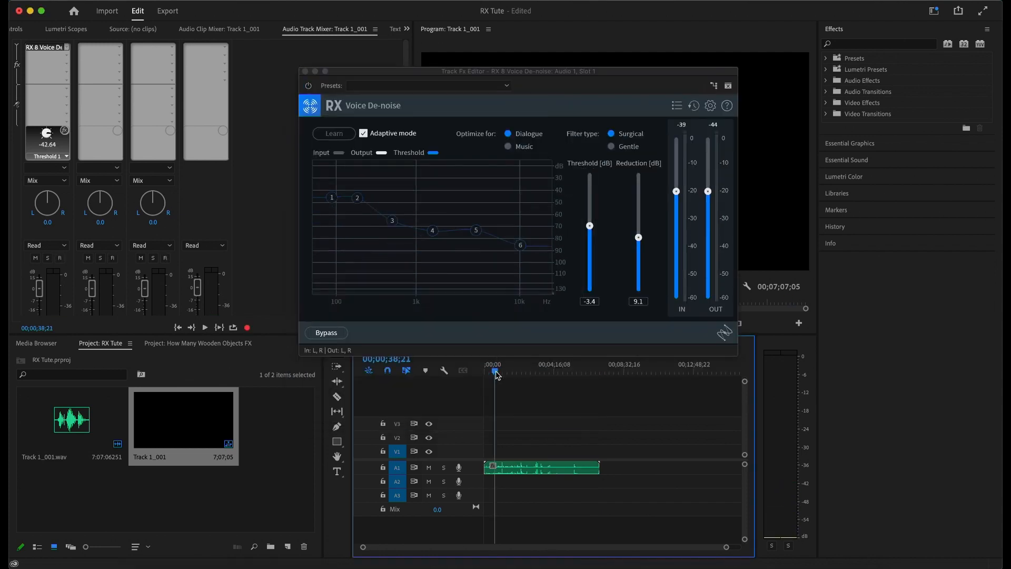
left_click(486, 372)
key("space")
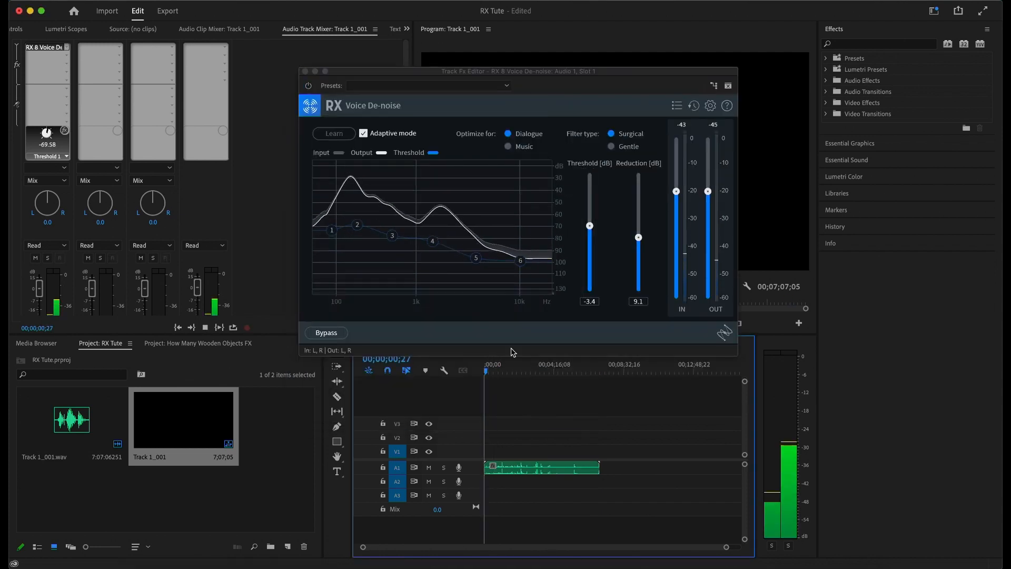
left_click_drag(590, 226, 639, 292)
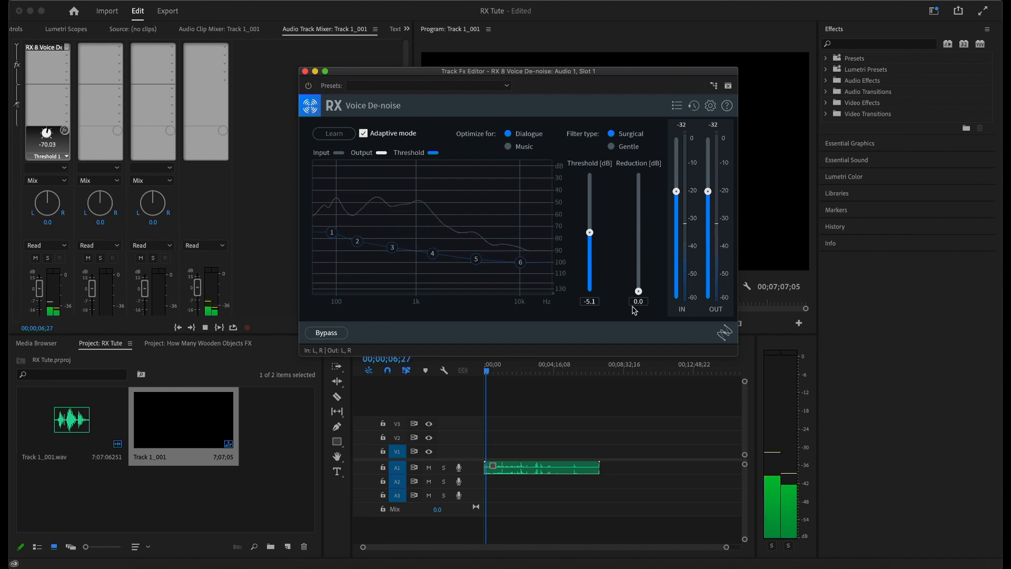
left_click_drag(638, 291, 640, 225)
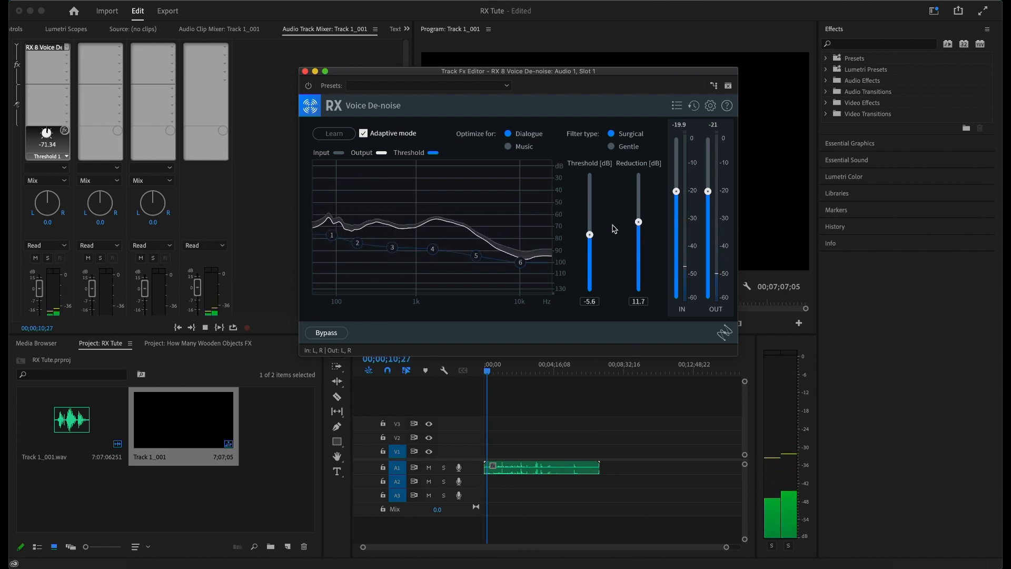
key("space")
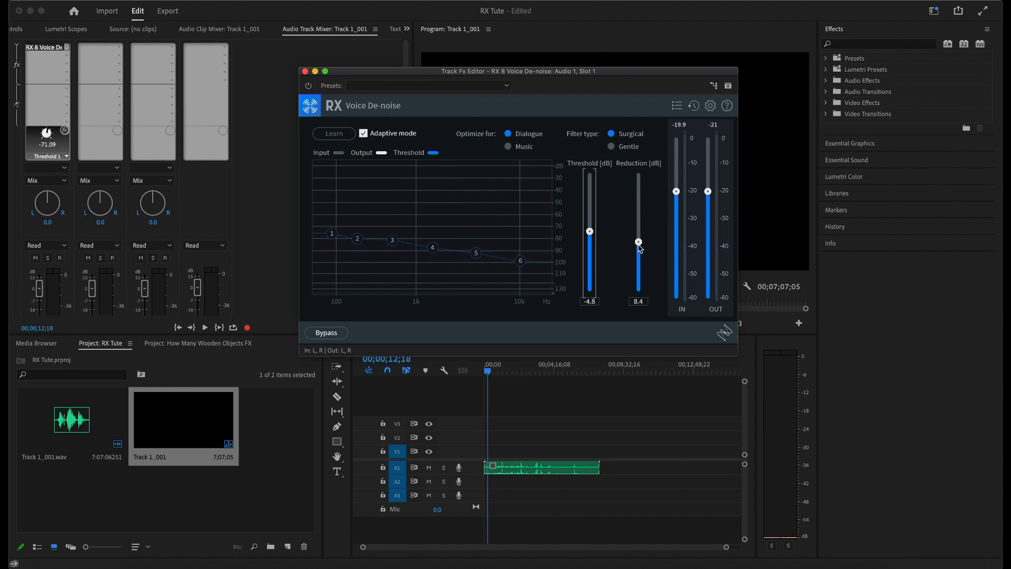
left_click_drag(640, 225, 641, 244)
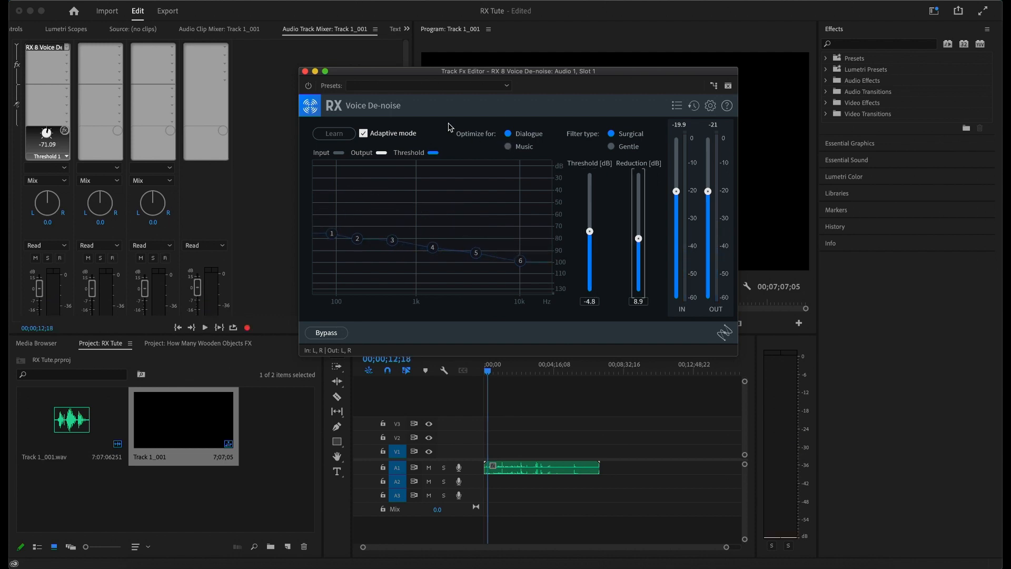
Replace Voice De-noise on Audio 1 with the VST3 effect RX 8 Spectral De-noise from iZotope and open its editor
key("f")
left_click(305, 71)
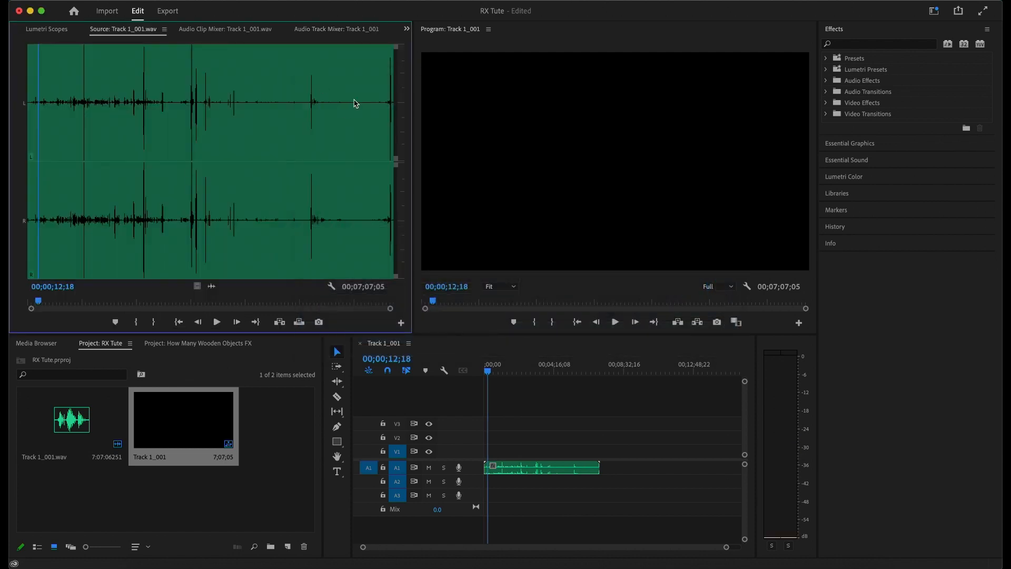
left_click(370, 29)
left_click(47, 57)
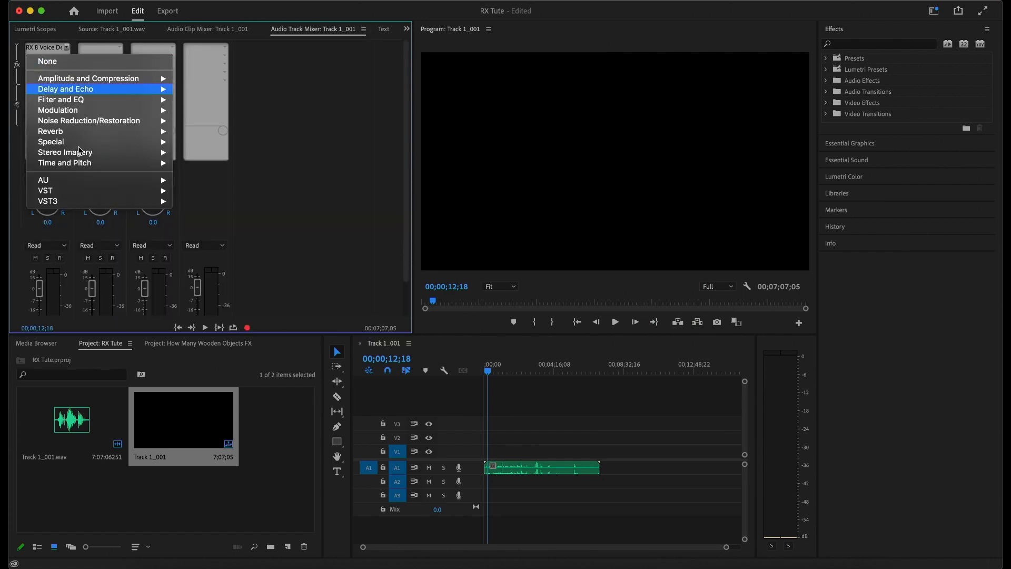
mouse_move(88, 192)
mouse_move(207, 319)
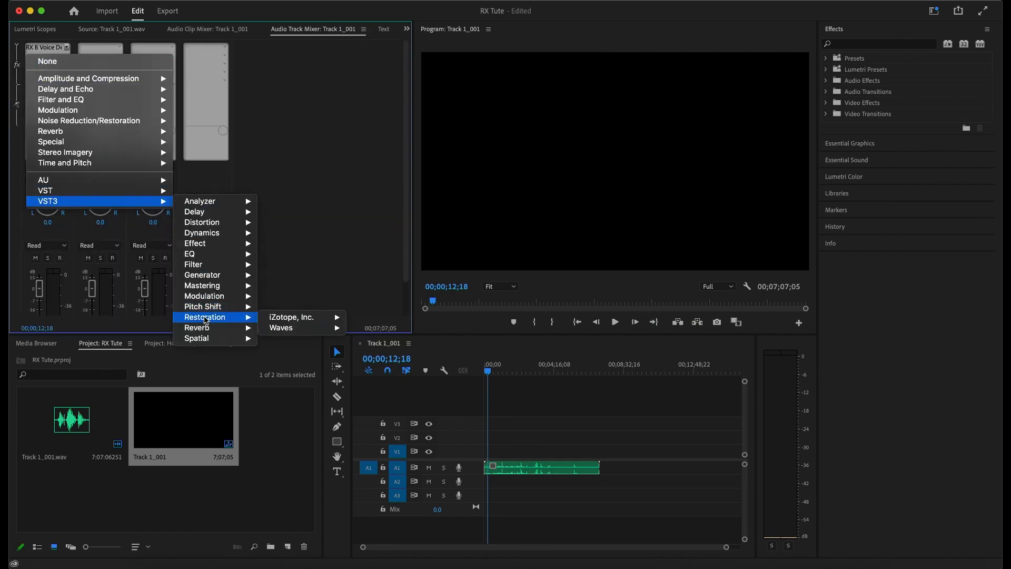
mouse_move(281, 319)
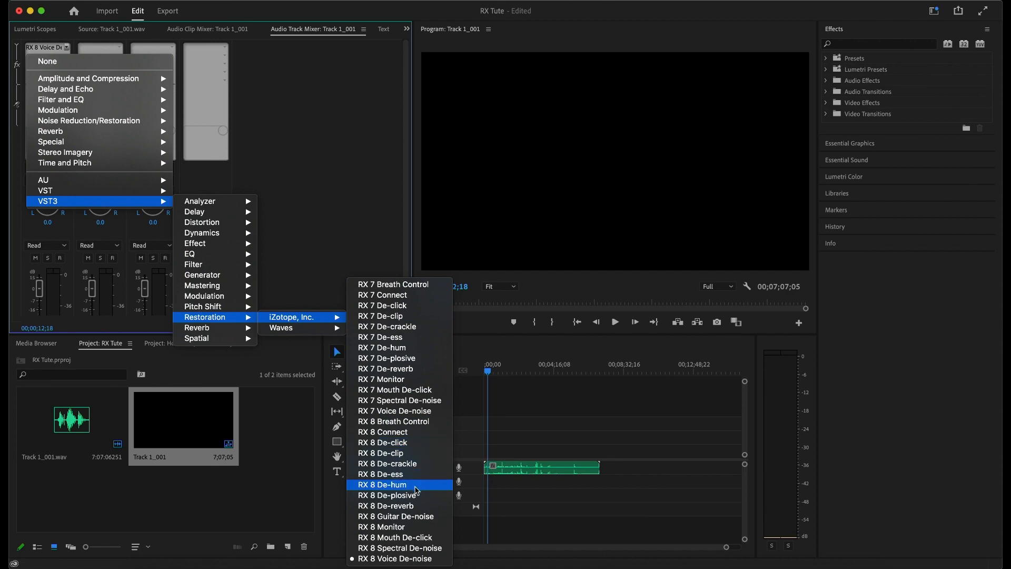
left_click(416, 559)
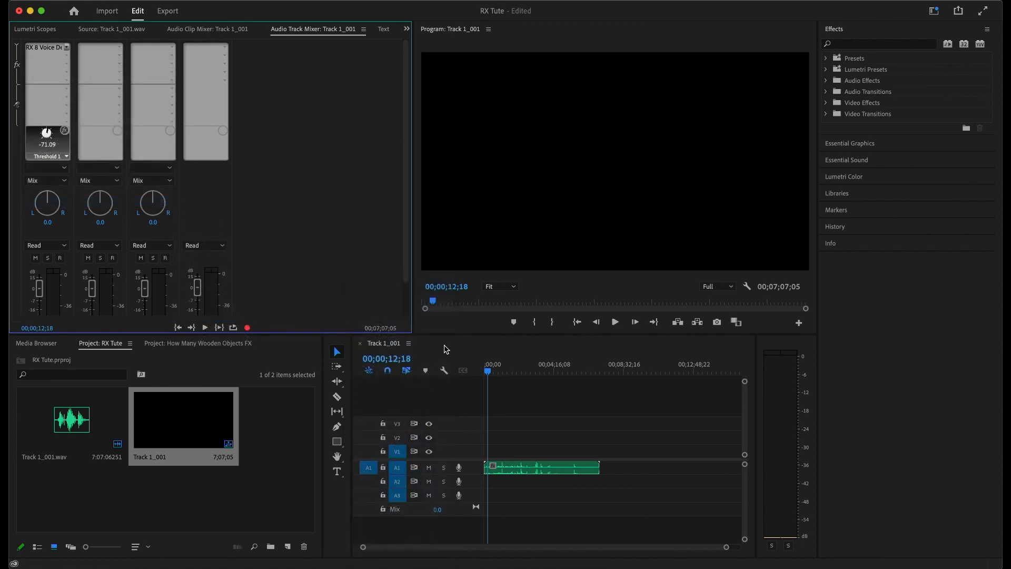
double_click(48, 47)
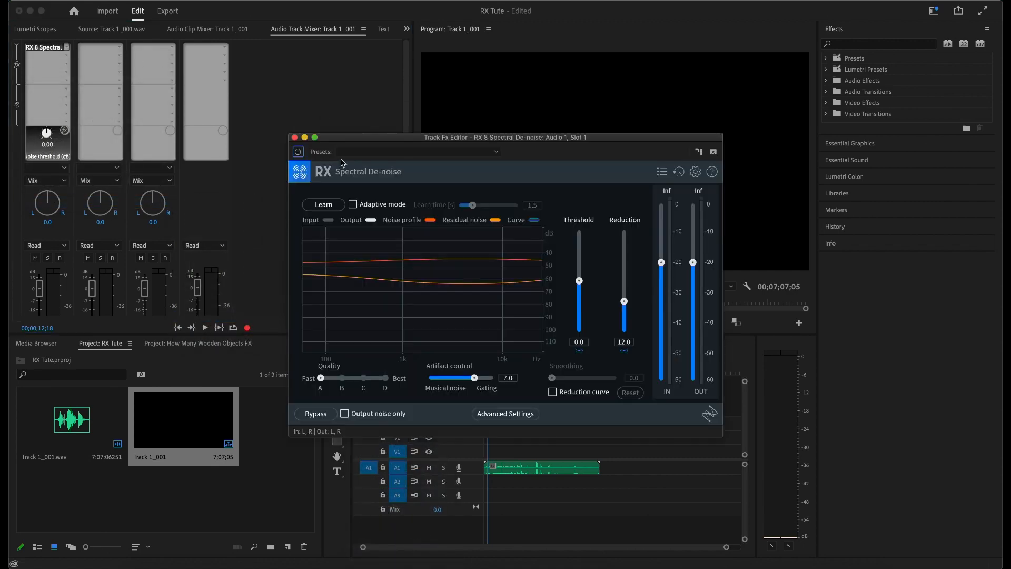
Enable Adaptive mode in Spectral De-noise and play a stretch with the threshold raised to 5.8 and the reduction to 24.0
left_click_drag(466, 134, 463, 93)
left_click(385, 170)
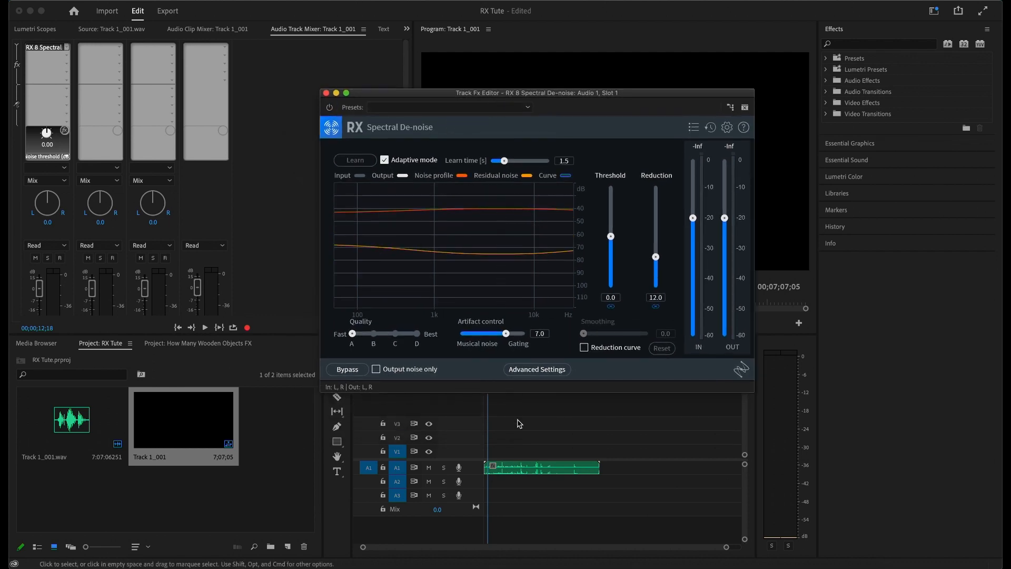
key("space")
left_click_drag(611, 236, 612, 187)
key("space")
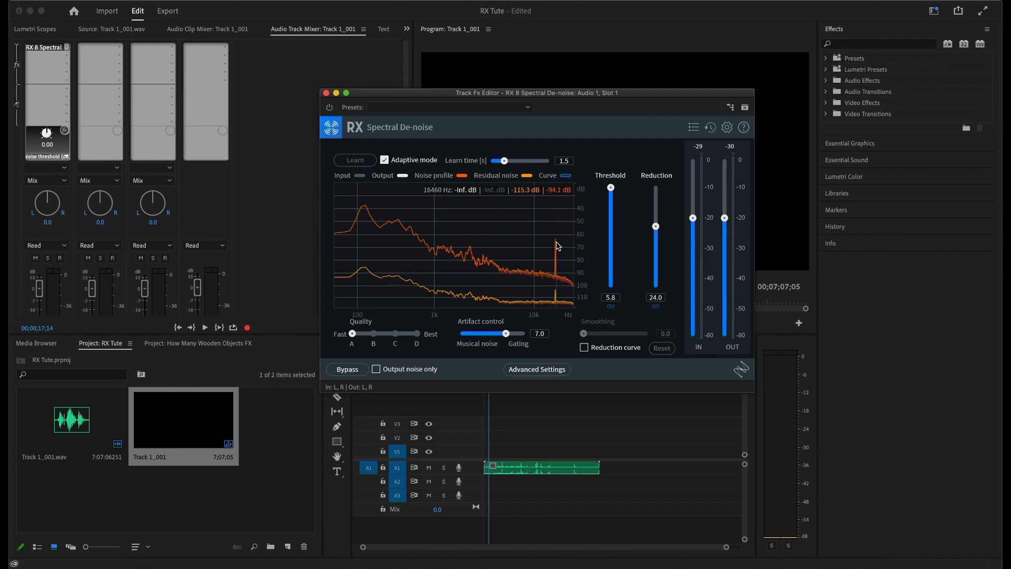
Resume playback and lower the Spectral De-noise threshold and reduction in turn, ending at threshold 2.5 and reduction 16.0
key("space")
left_click_drag(656, 226, 647, 237)
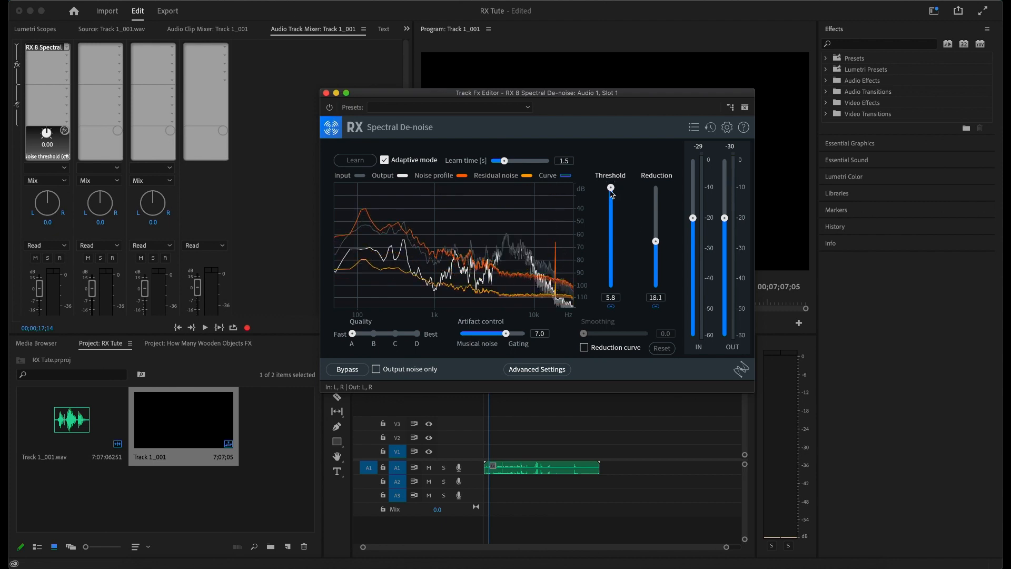
left_click_drag(611, 195, 613, 217)
left_click_drag(656, 241, 656, 253)
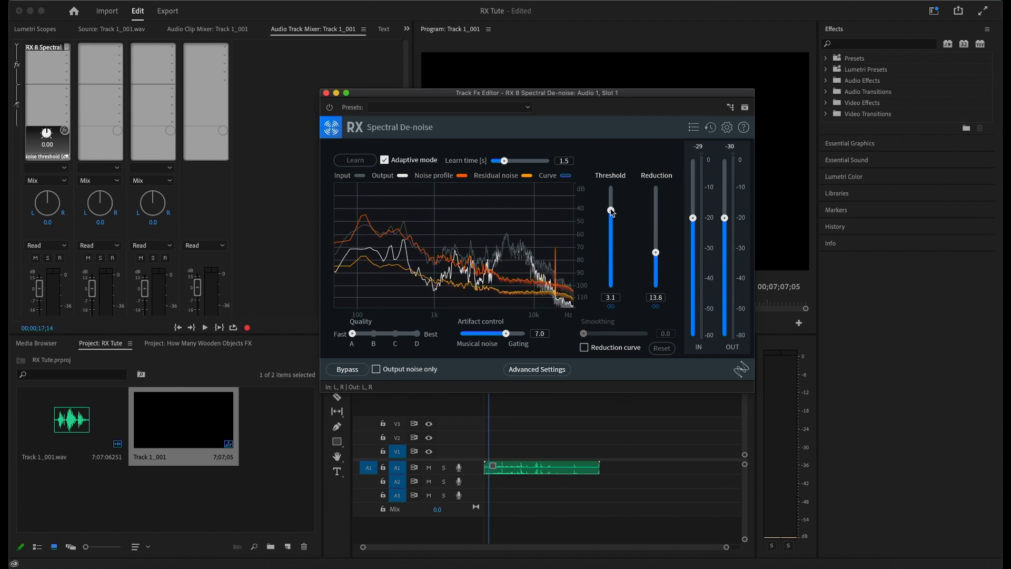
left_click_drag(611, 211, 612, 206)
left_click_drag(656, 252, 657, 244)
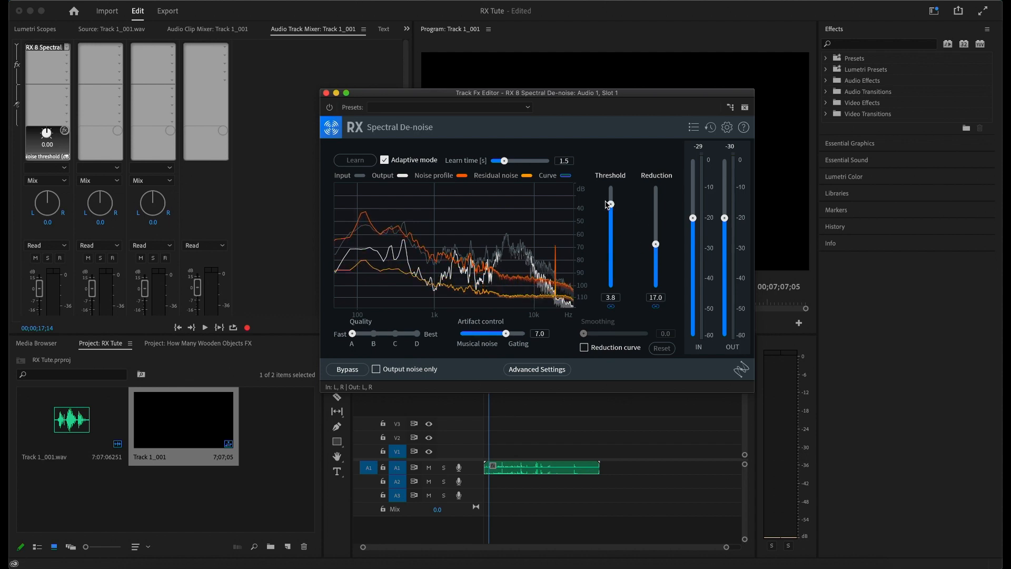
left_click_drag(610, 204, 611, 216)
left_click_drag(656, 245, 657, 247)
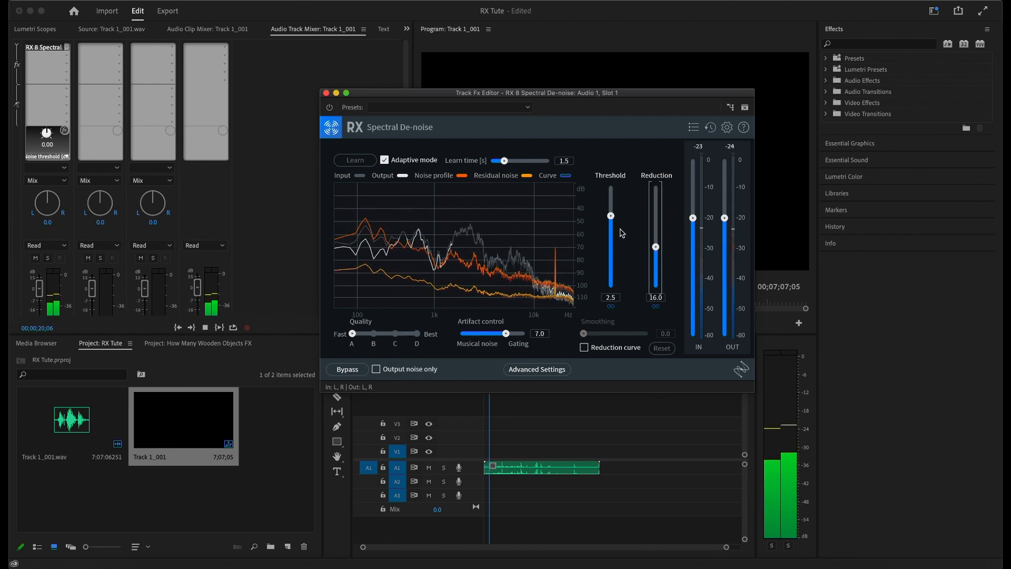
Set the Spectral De-noise threshold to 0.5 and reduction to 28.2, and play a short stretch to check them
key("space")
left_click_drag(611, 217, 654, 219)
key("space")
key("space")
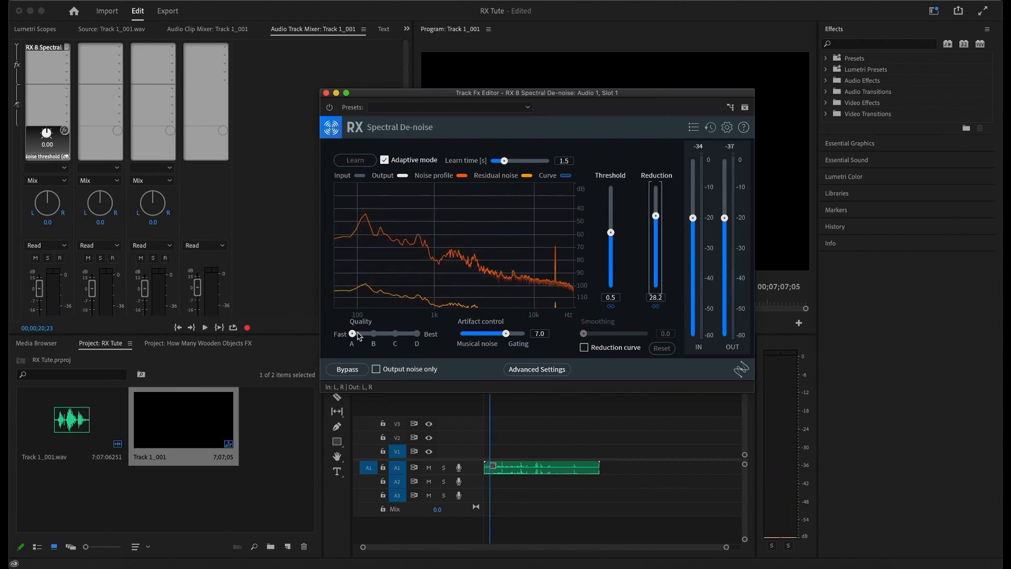
Set the Spectral De-noise quality to D and adjust threshold to 0.2 and reduction to 21.6 during playback
left_click(433, 335)
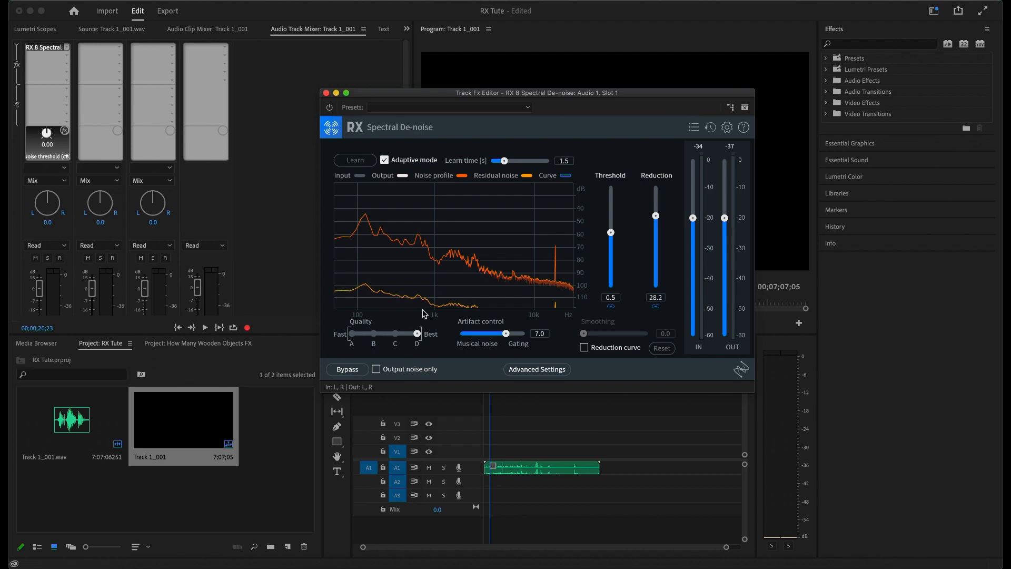
key("space")
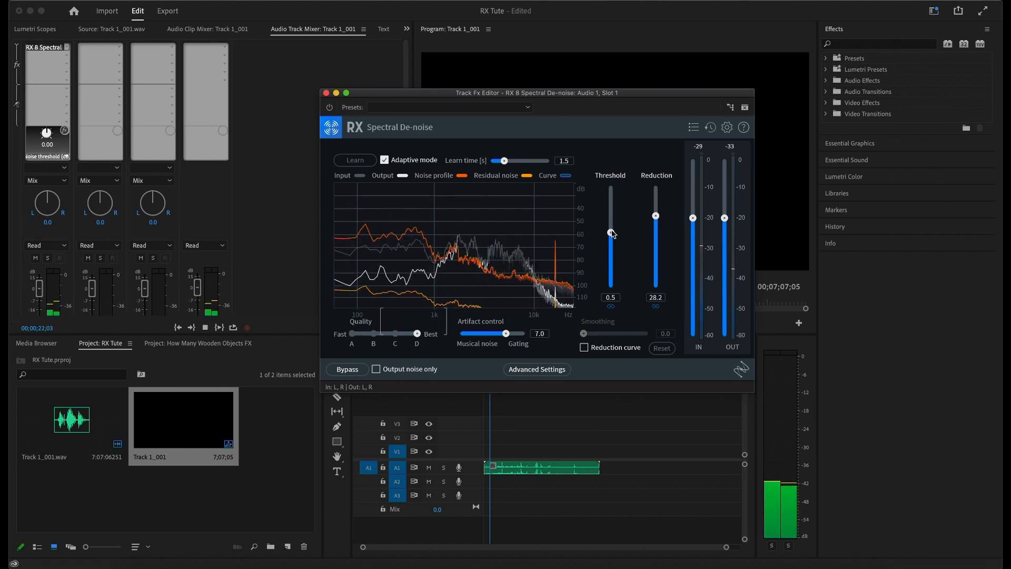
left_click_drag(612, 233, 656, 233)
key("space")
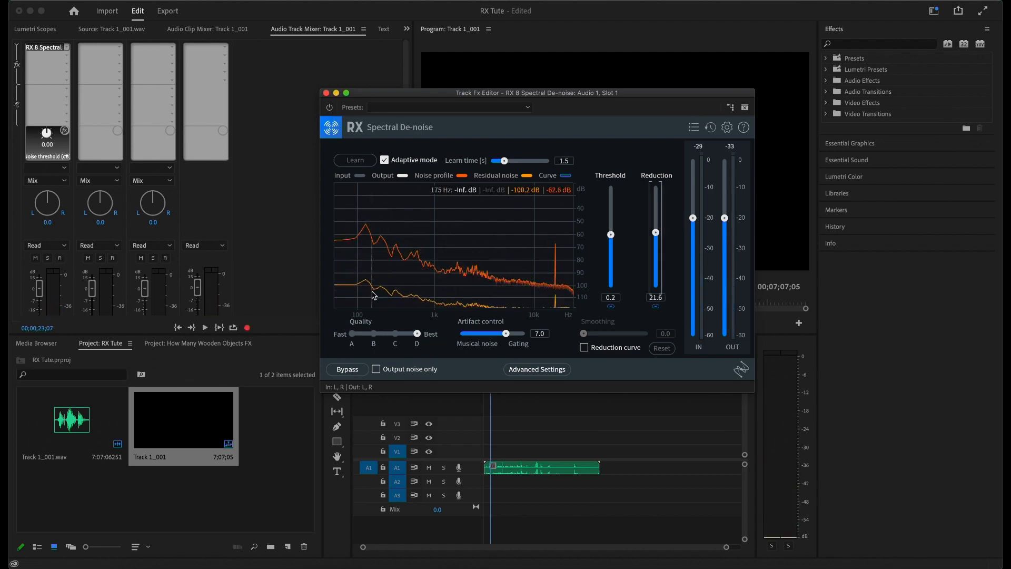
Play a stretch at quality A while setting threshold 0.6 and reduction 16.6, and return the Spectral De-noise quality to D
left_click_drag(417, 334, 294, 334)
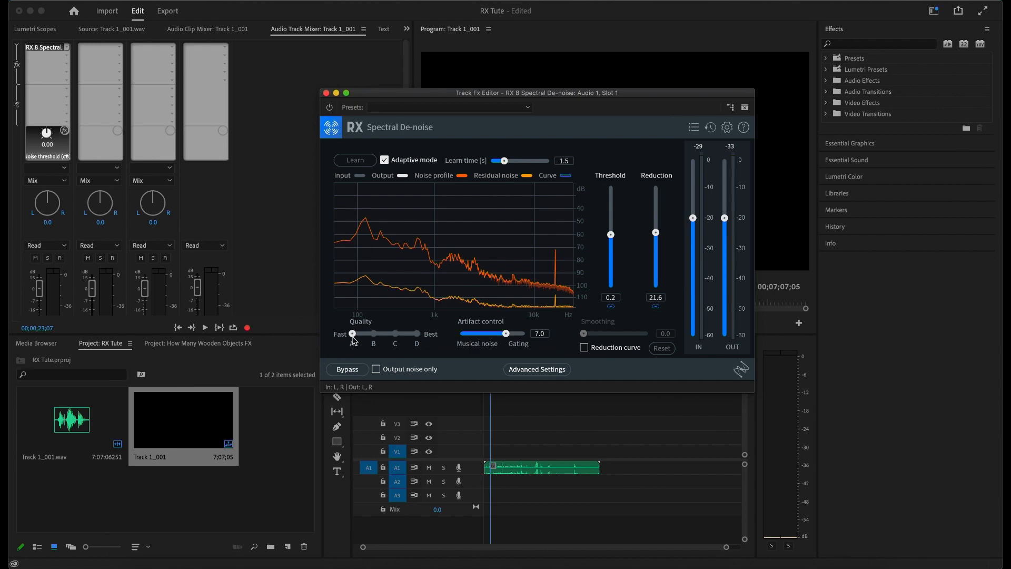
key("space")
mouse_move(657, 232)
left_mouse_down()
mouse_move(656, 242)
mouse_move(611, 232)
mouse_move(656, 246)
left_mouse_up()
key("space")
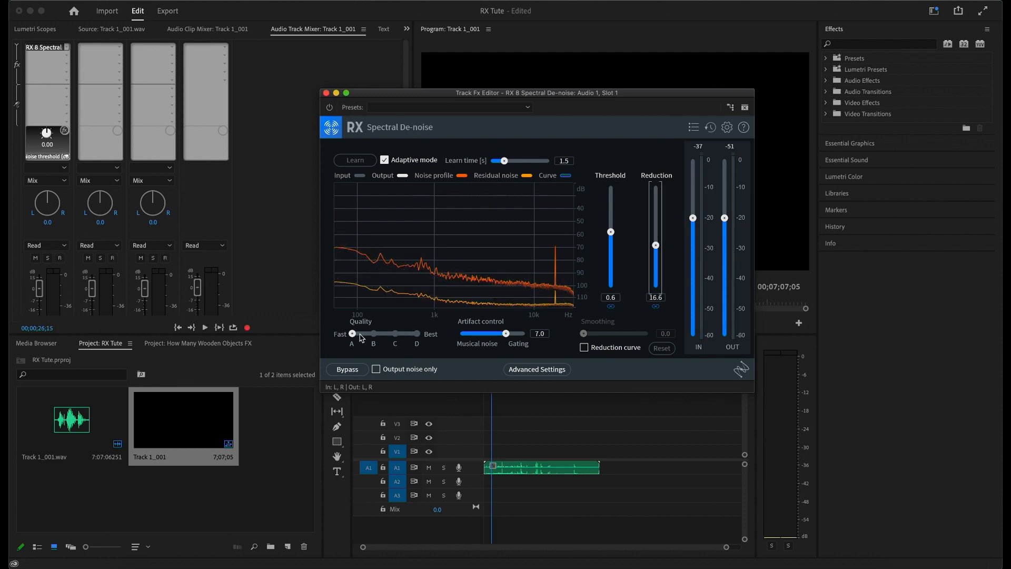
left_click_drag(353, 335, 447, 394)
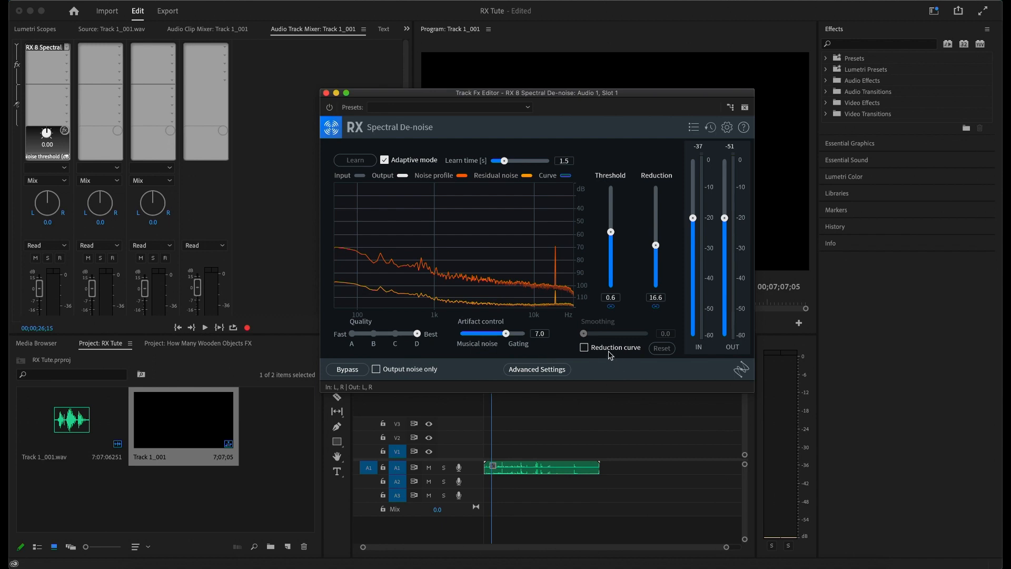
left_click_drag(504, 93, 533, 67)
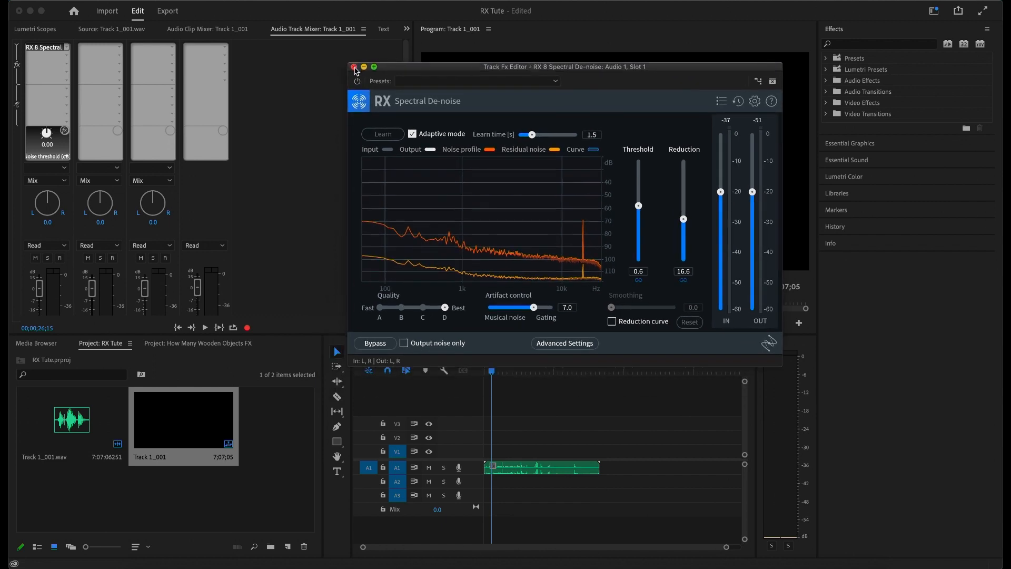